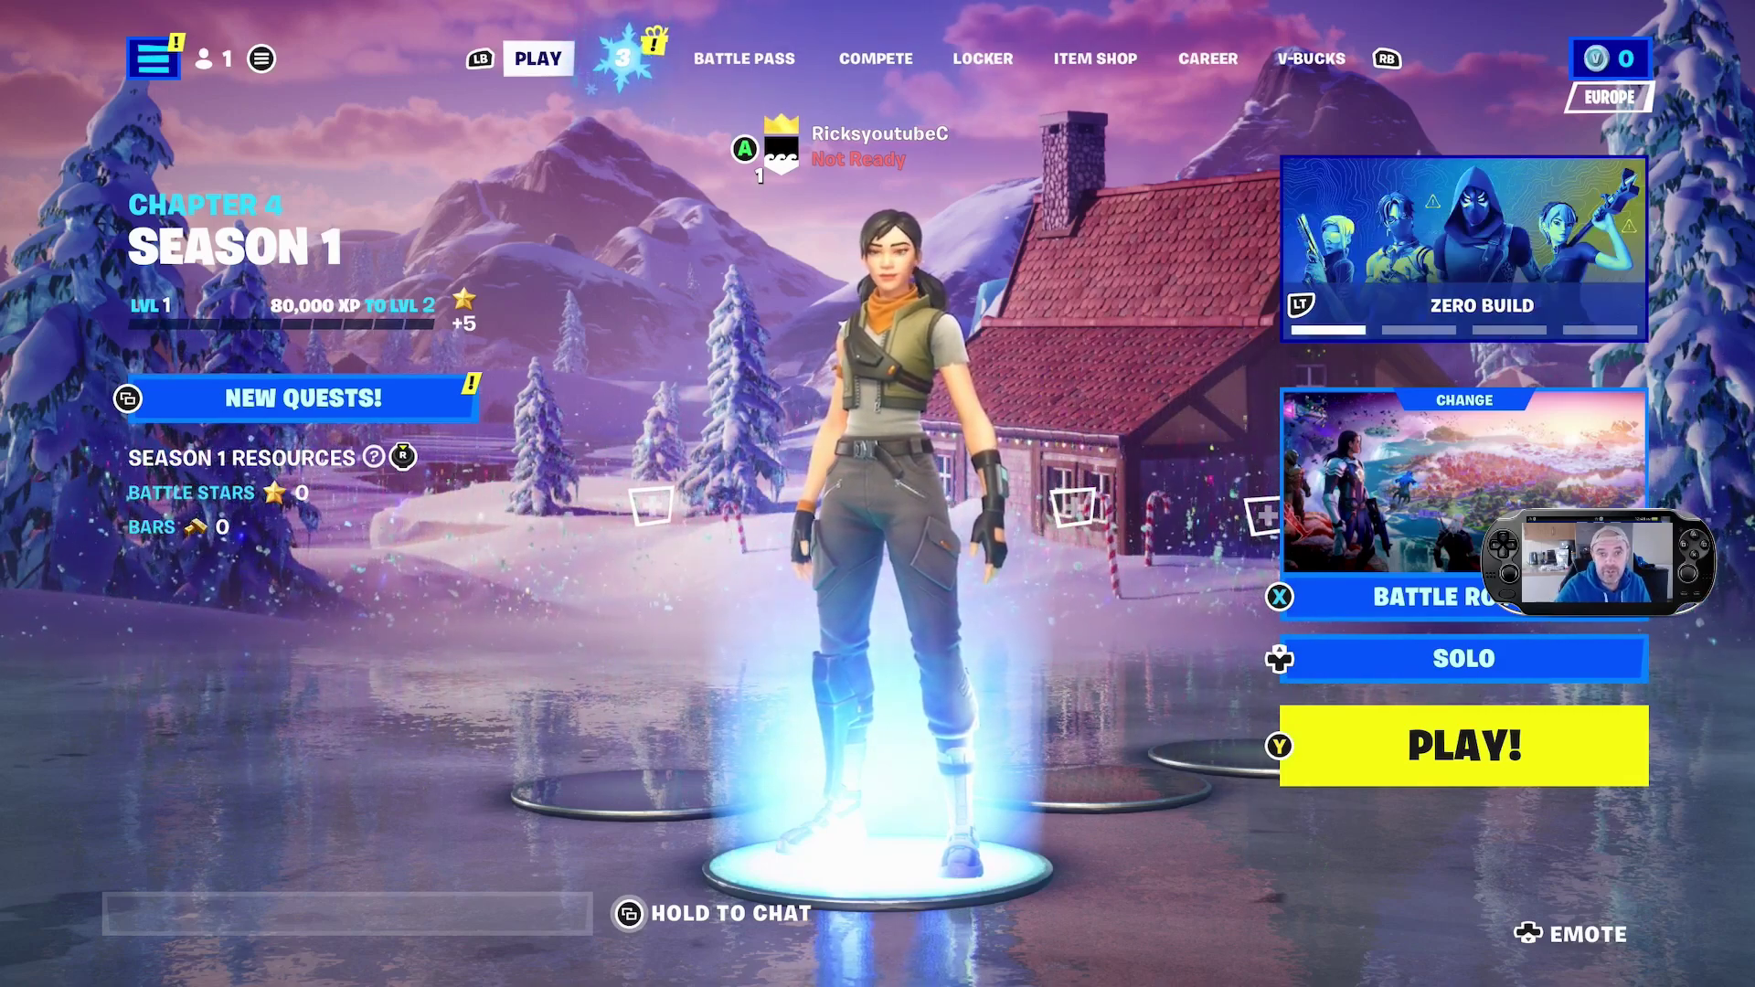
# Step: Browse the Locker outfit choices without changing anything, then return to the Fortnite lobby
pyautogui.press('Right')
pyautogui.press('Right')
pyautogui.press('Right')
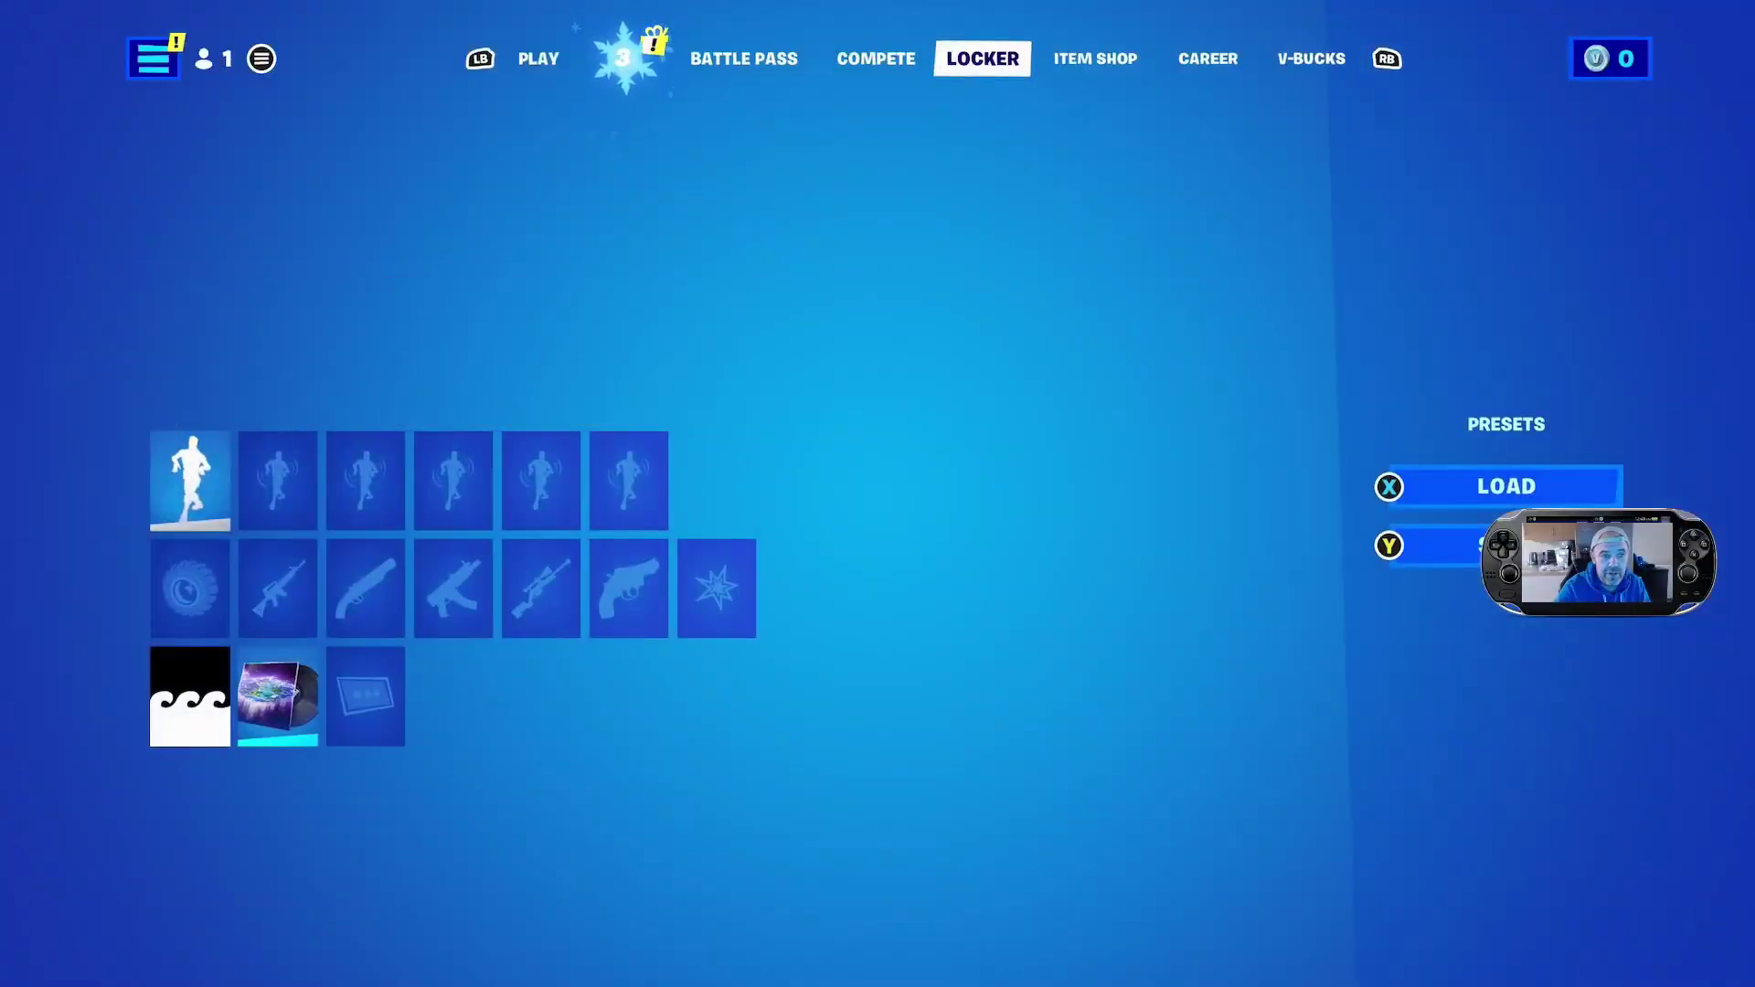
pyautogui.press('Return')
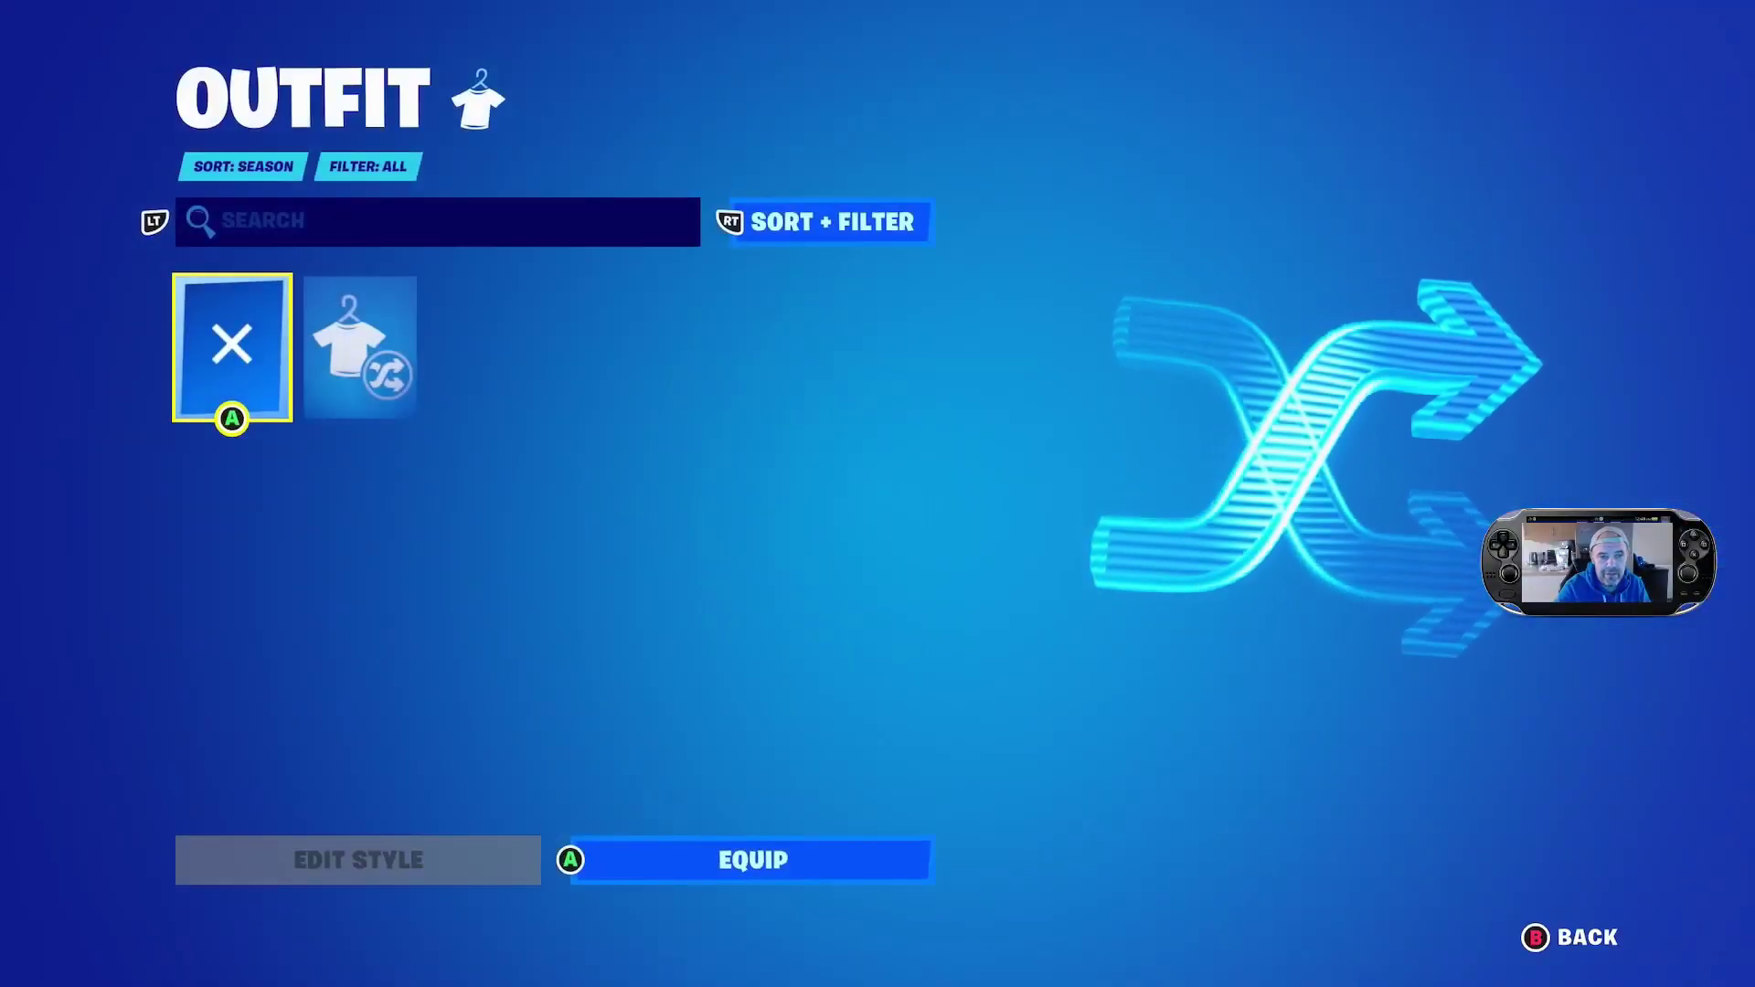
pyautogui.press('Escape')
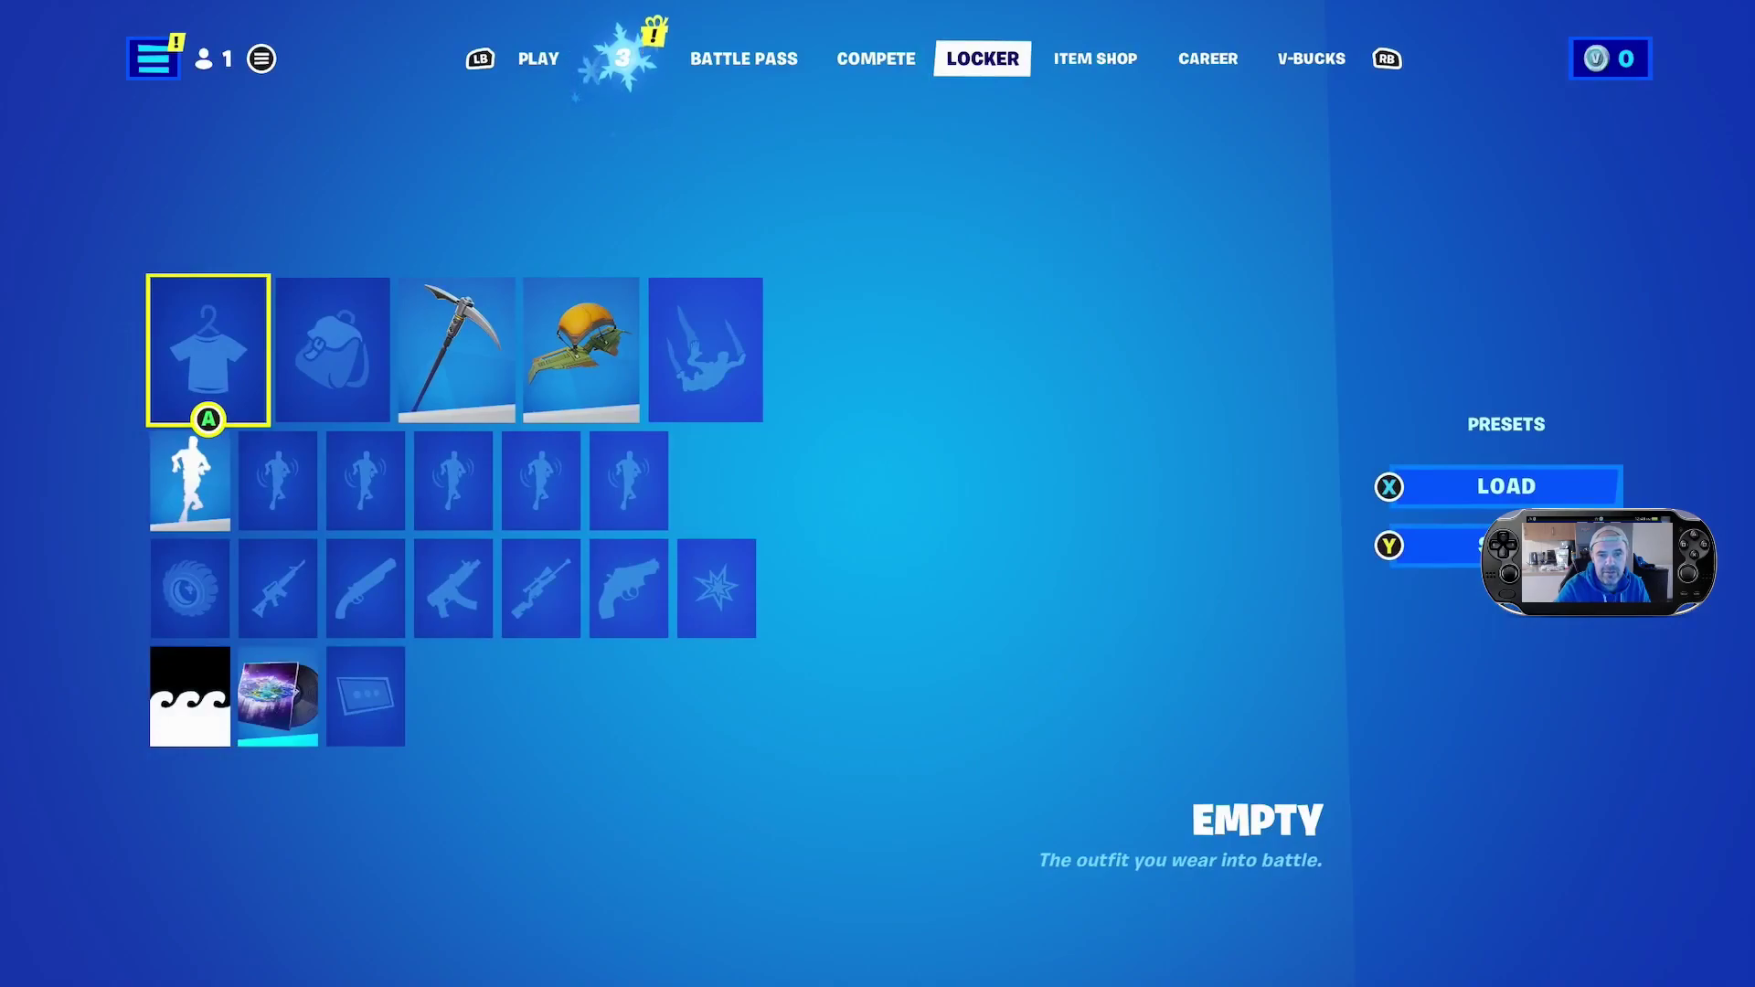
pyautogui.press('Left')
pyautogui.press('Left')
pyautogui.press('Left')
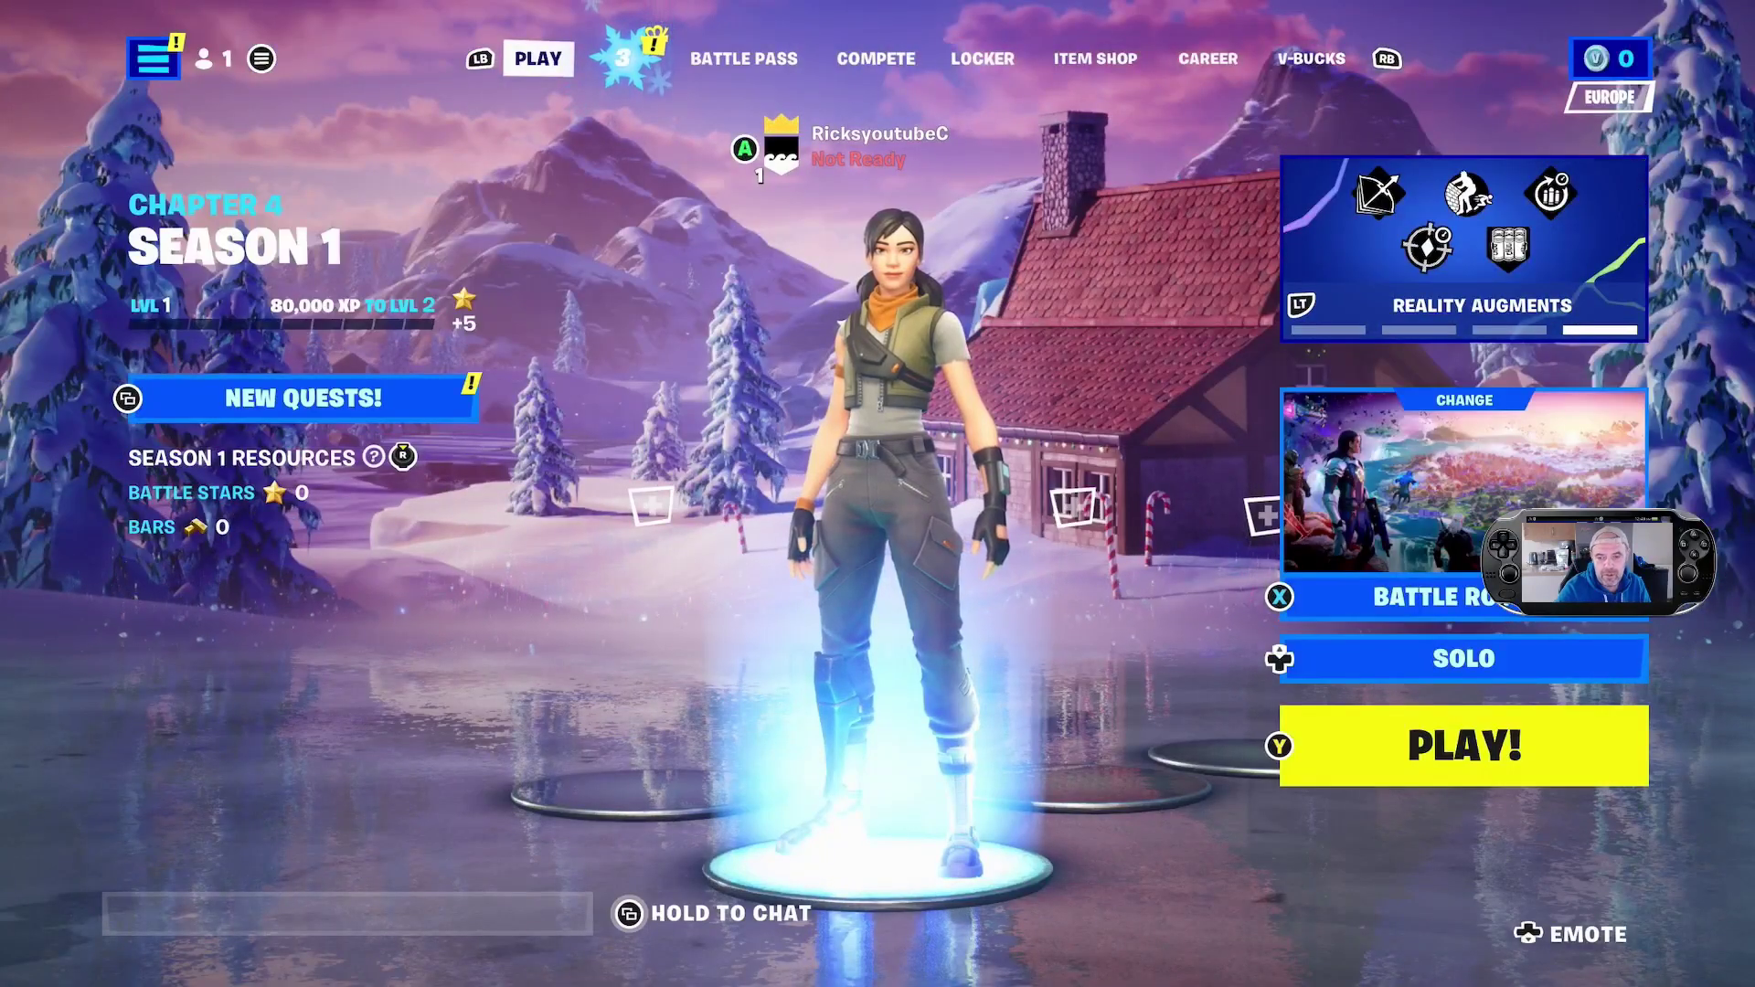
# Step: Quit Fortnite from its options in the Xbox guide
pyautogui.press('super')
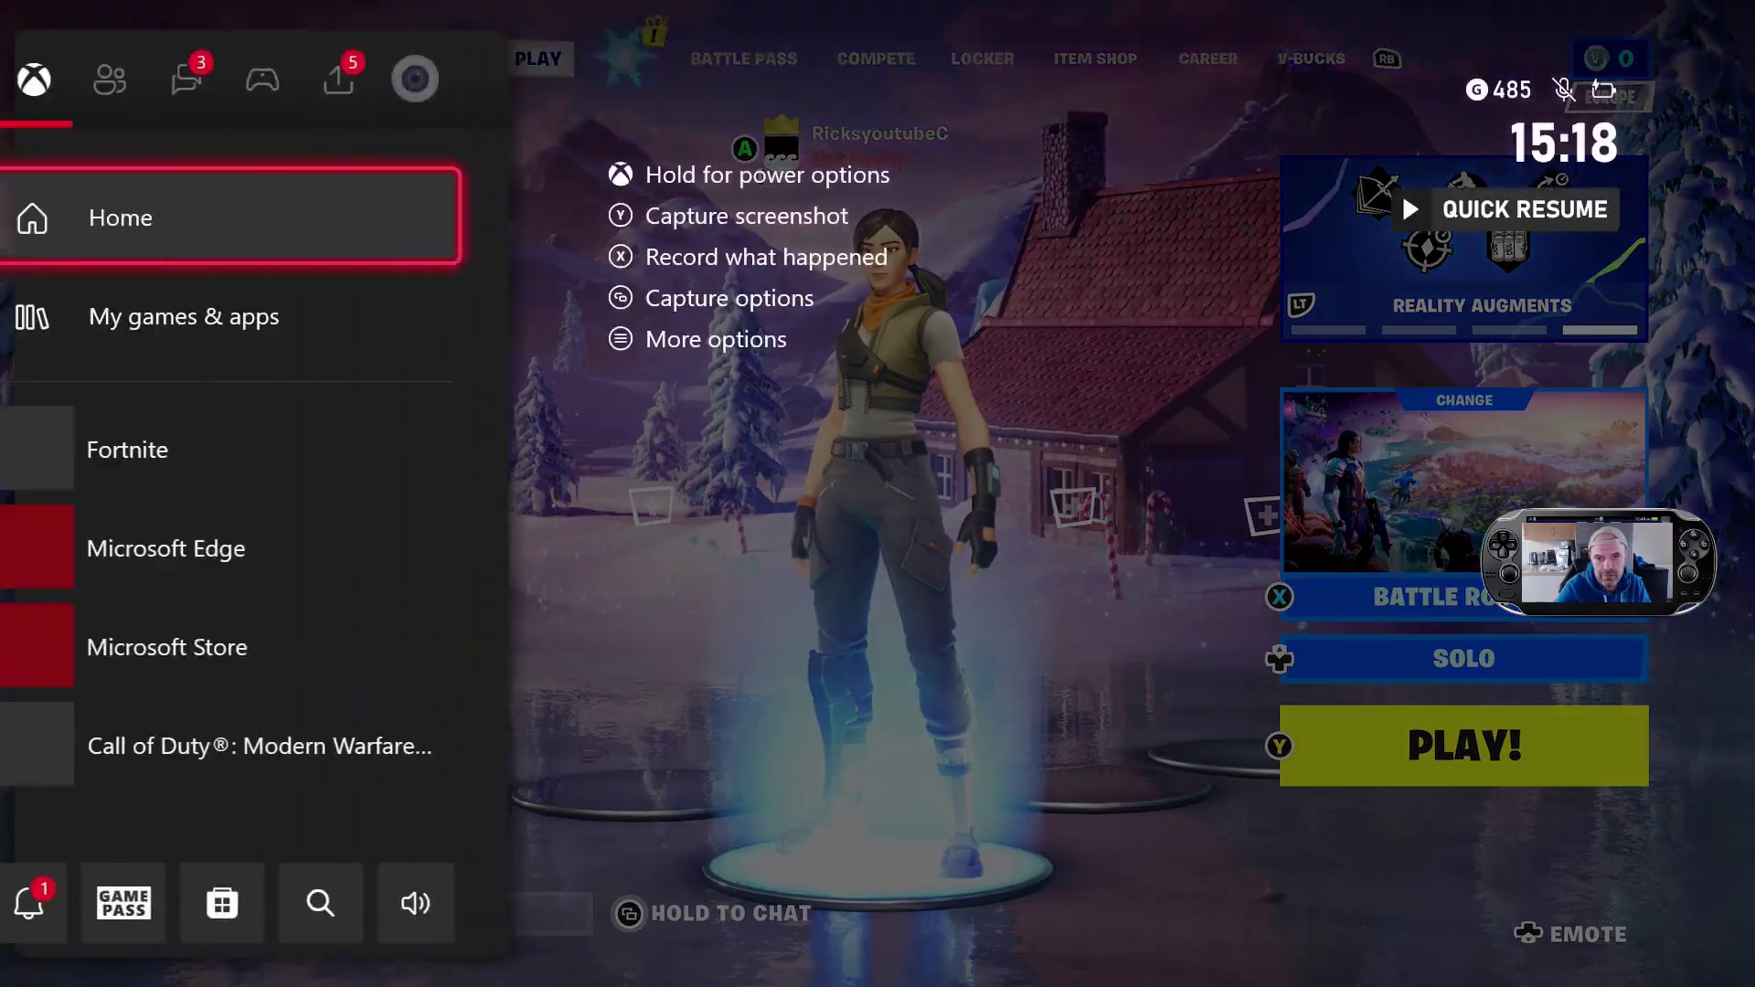
pyautogui.press('Down')
pyautogui.press('Down')
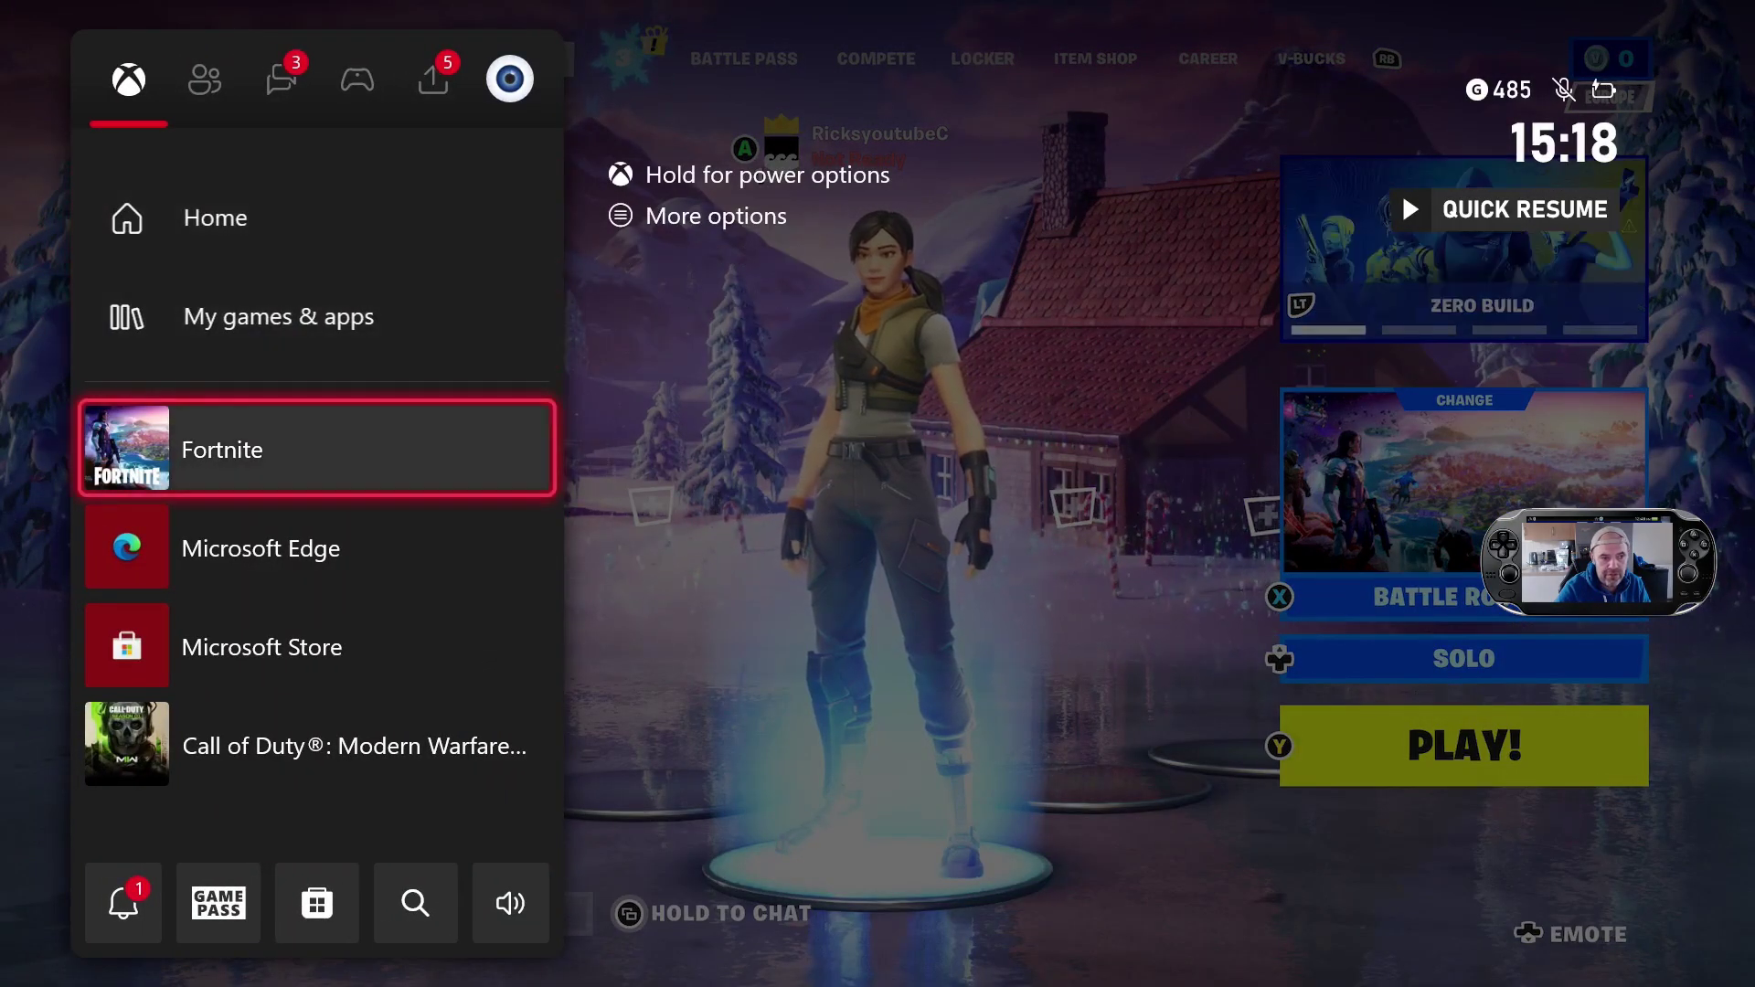
pyautogui.press('Menu')
pyautogui.press('Down')
pyautogui.press('Down')
pyautogui.press('Down')
pyautogui.press('Down')
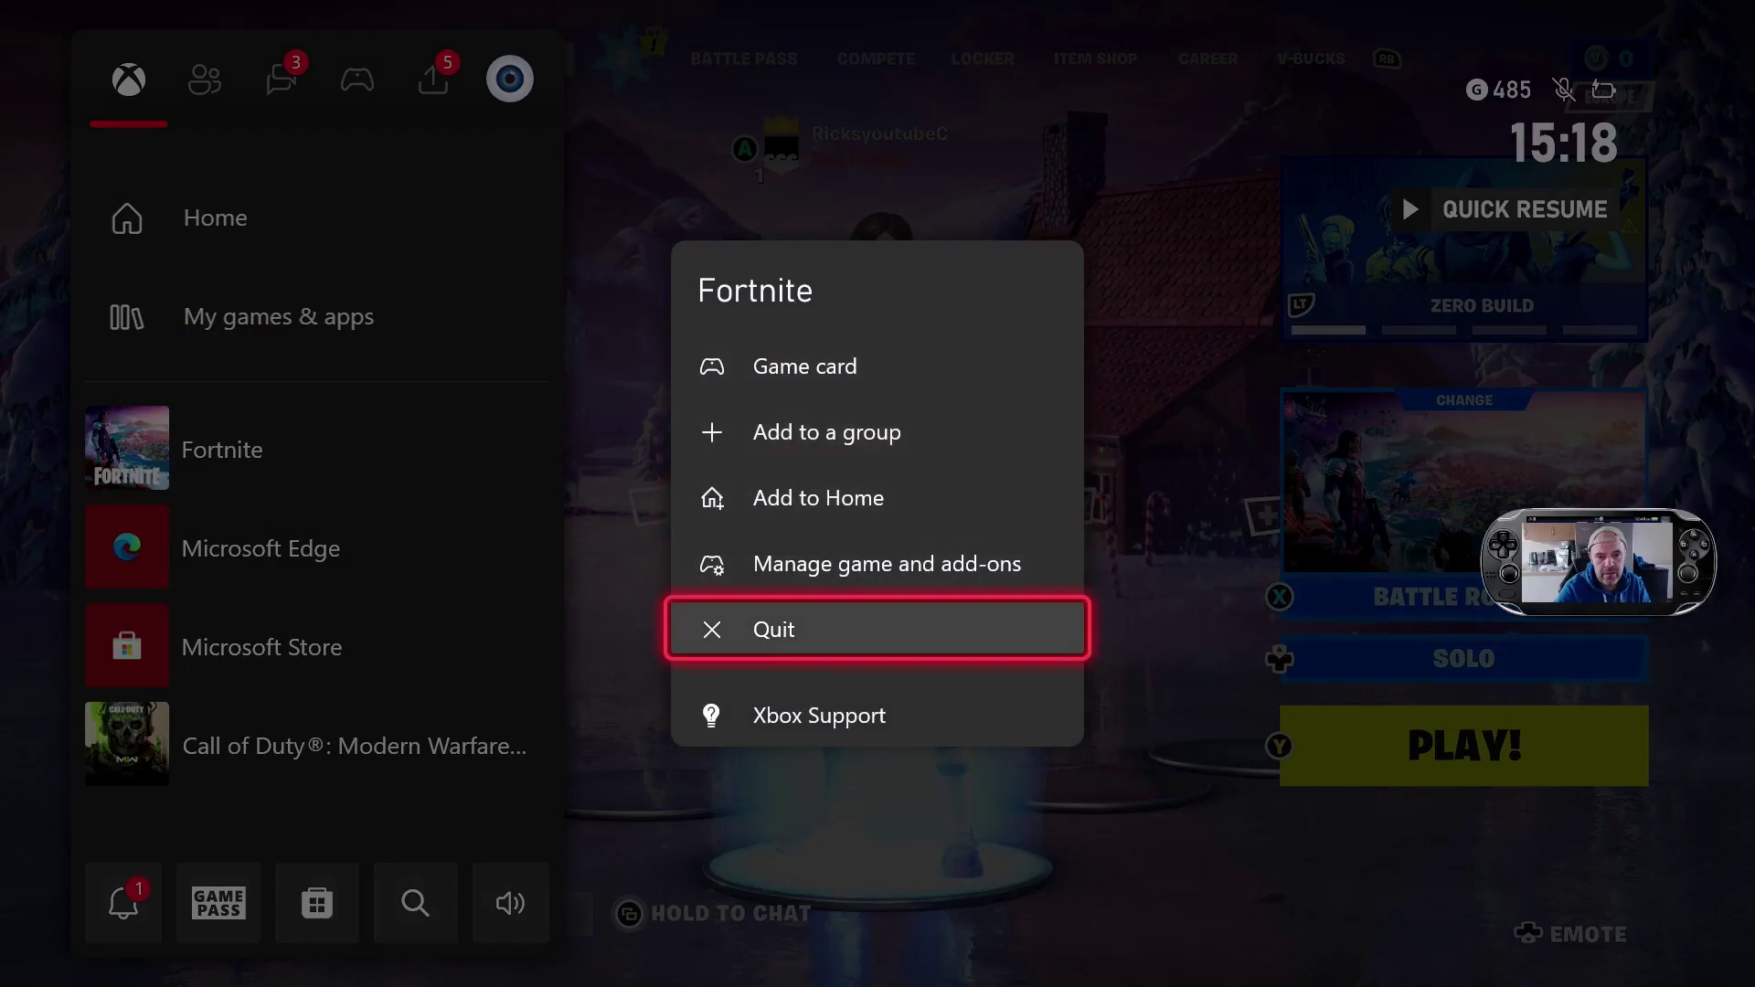
pyautogui.press('Return')
# Step: Launch Microsoft Edge from the Xbox Home screen
pyautogui.press('Escape')
pyautogui.press('Right')
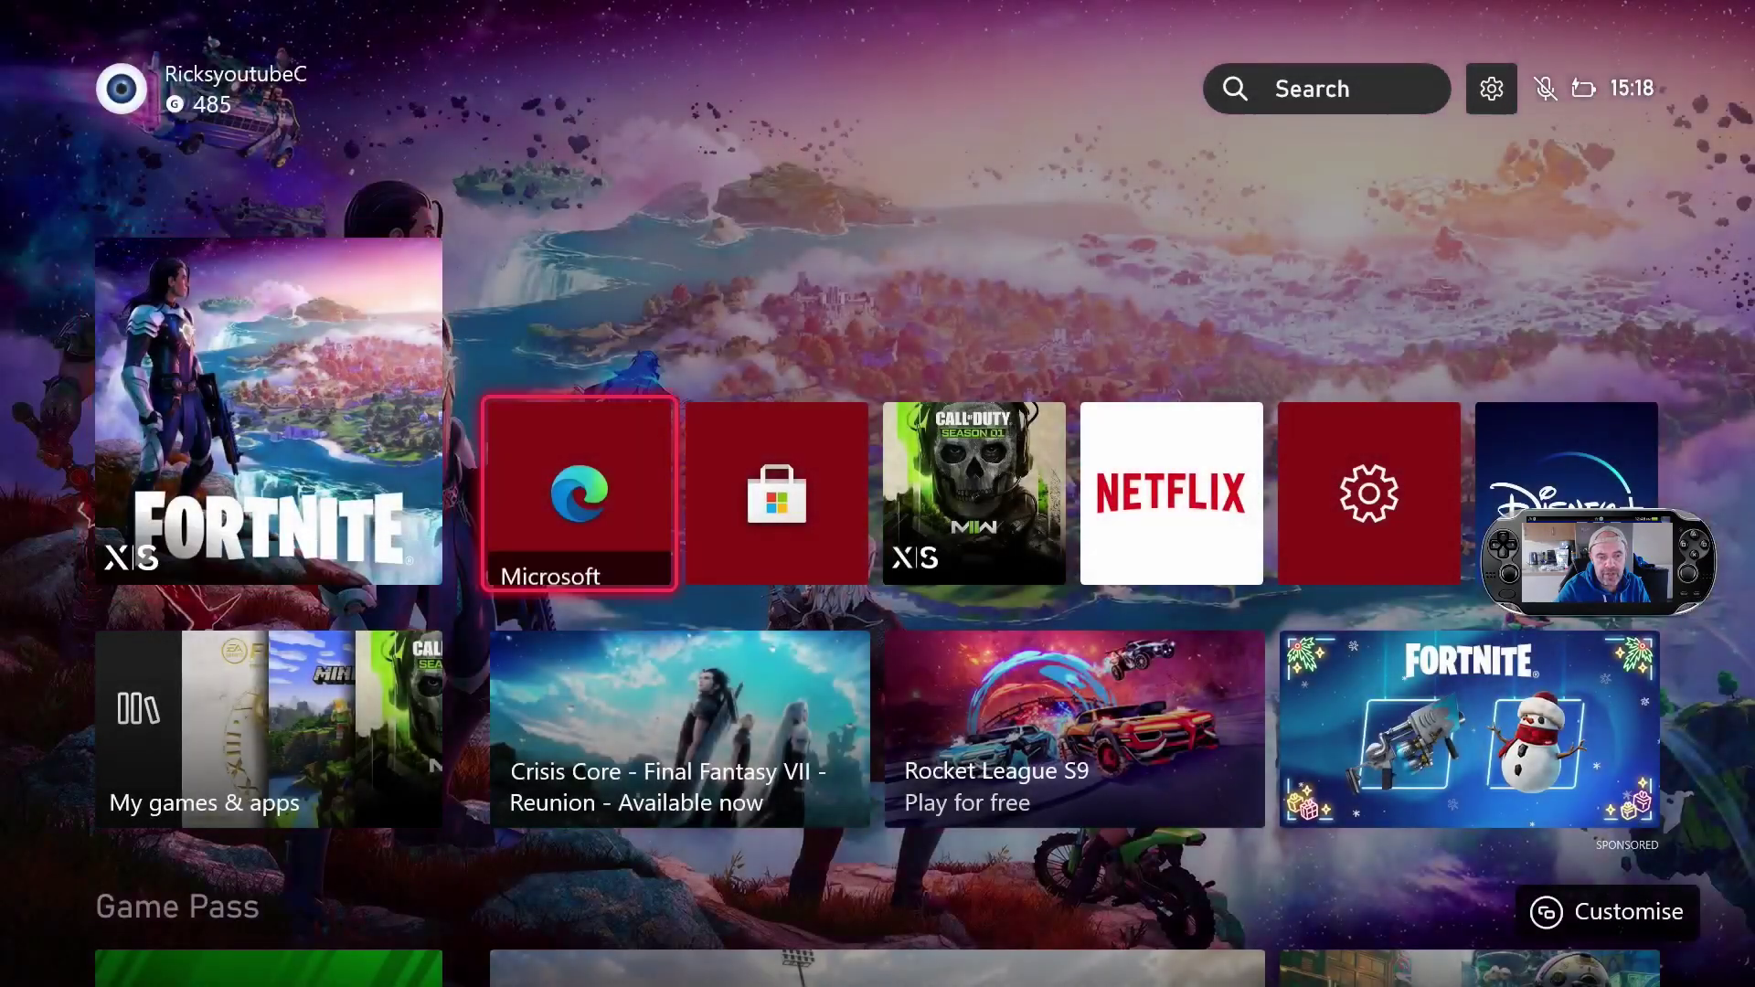
pyautogui.press('Return')
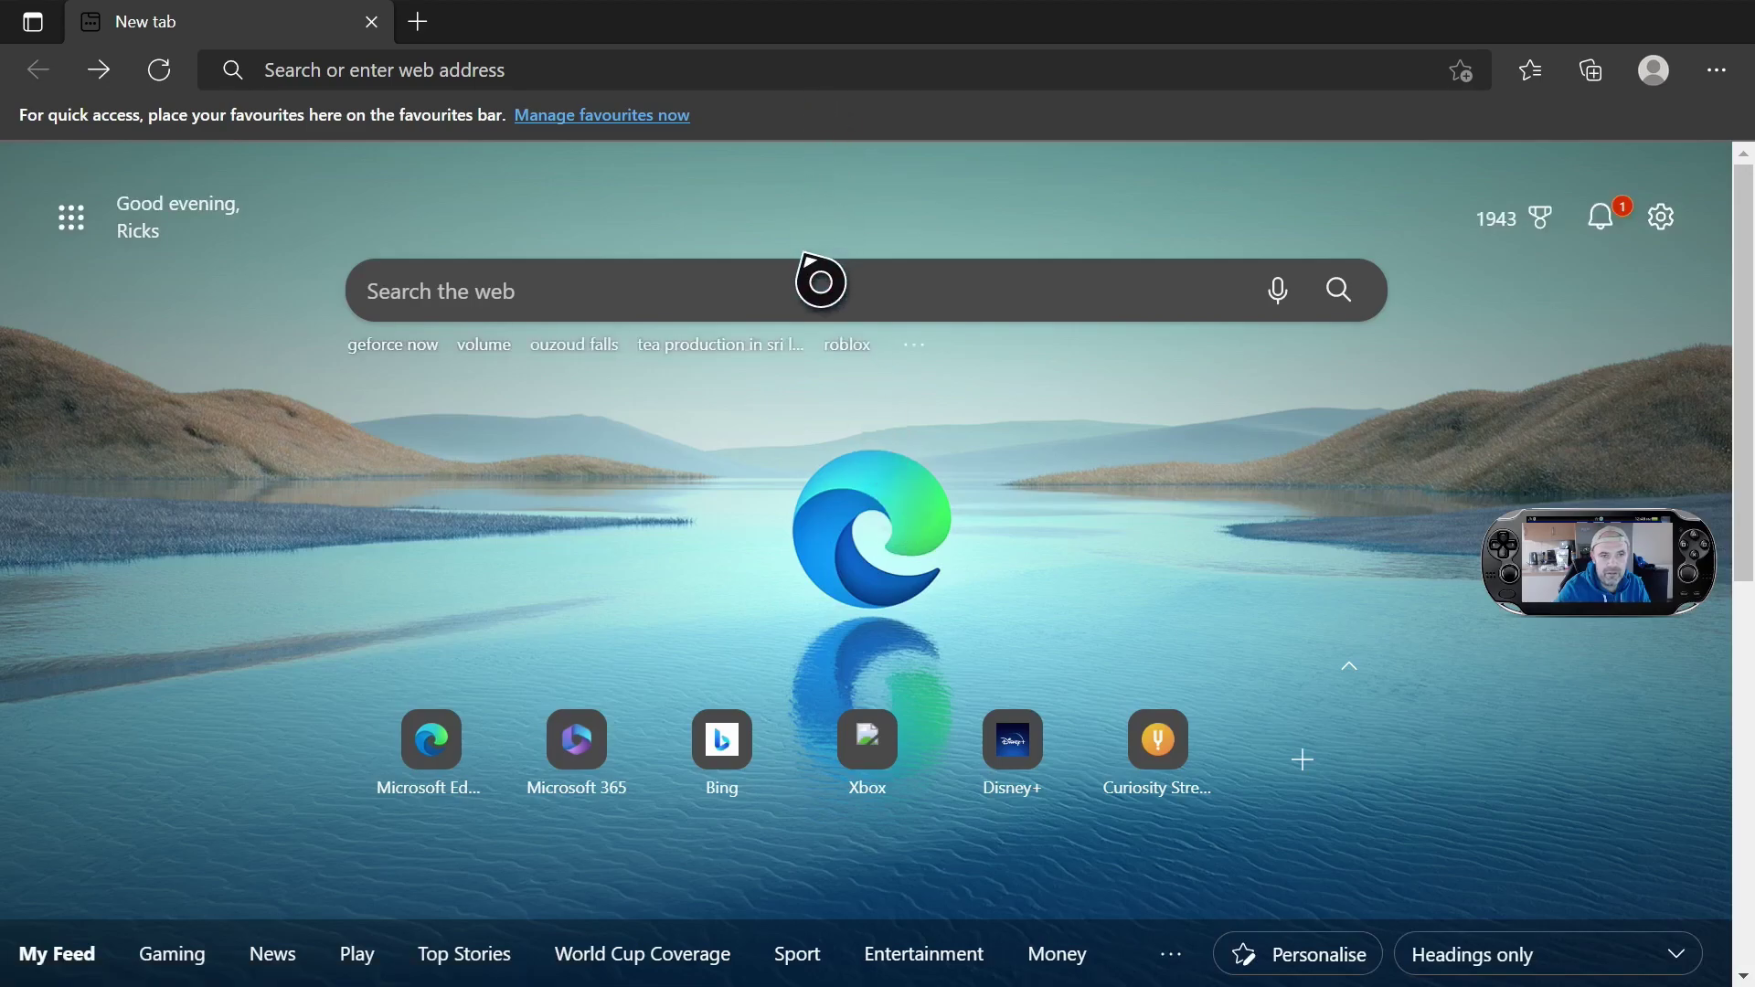
# Step: Rerun the recent 'geforce now - Bing Search' from Edge's address bar suggestions
pyautogui.click(794, 306)
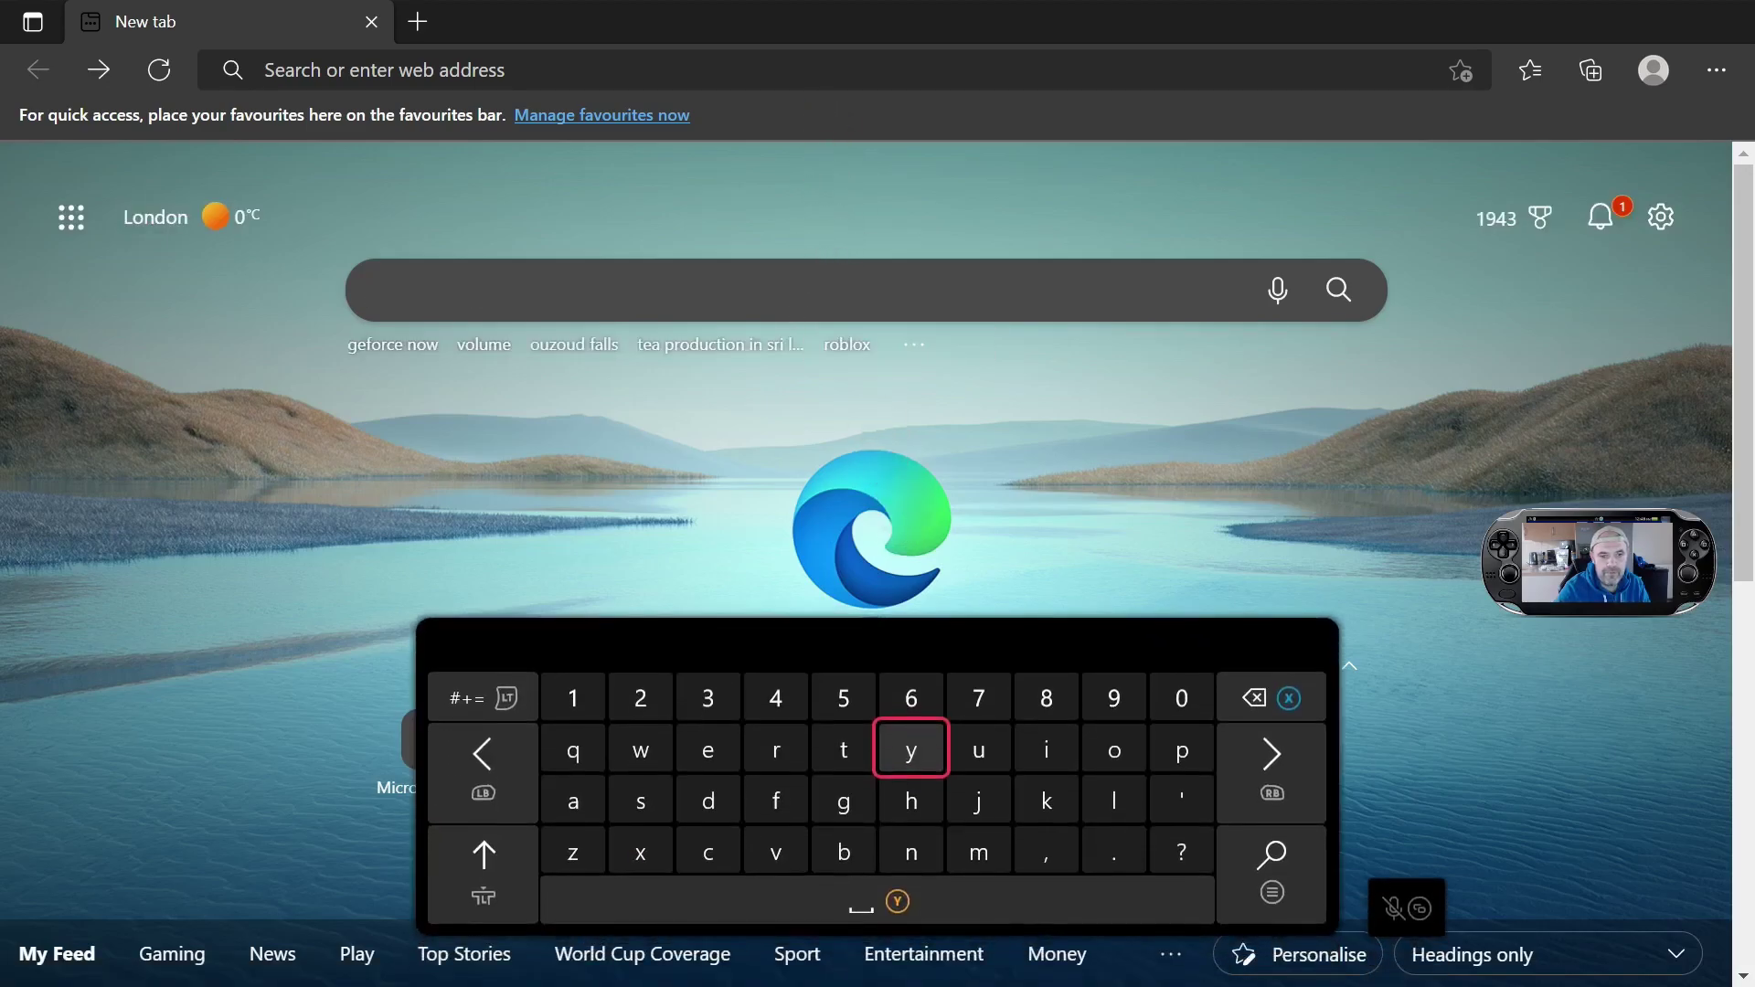
pyautogui.click(885, 70)
pyautogui.press('Left')
pyautogui.press('Left')
pyautogui.press('Left')
pyautogui.press('Left')
pyautogui.press('Left')
pyautogui.press('Up')
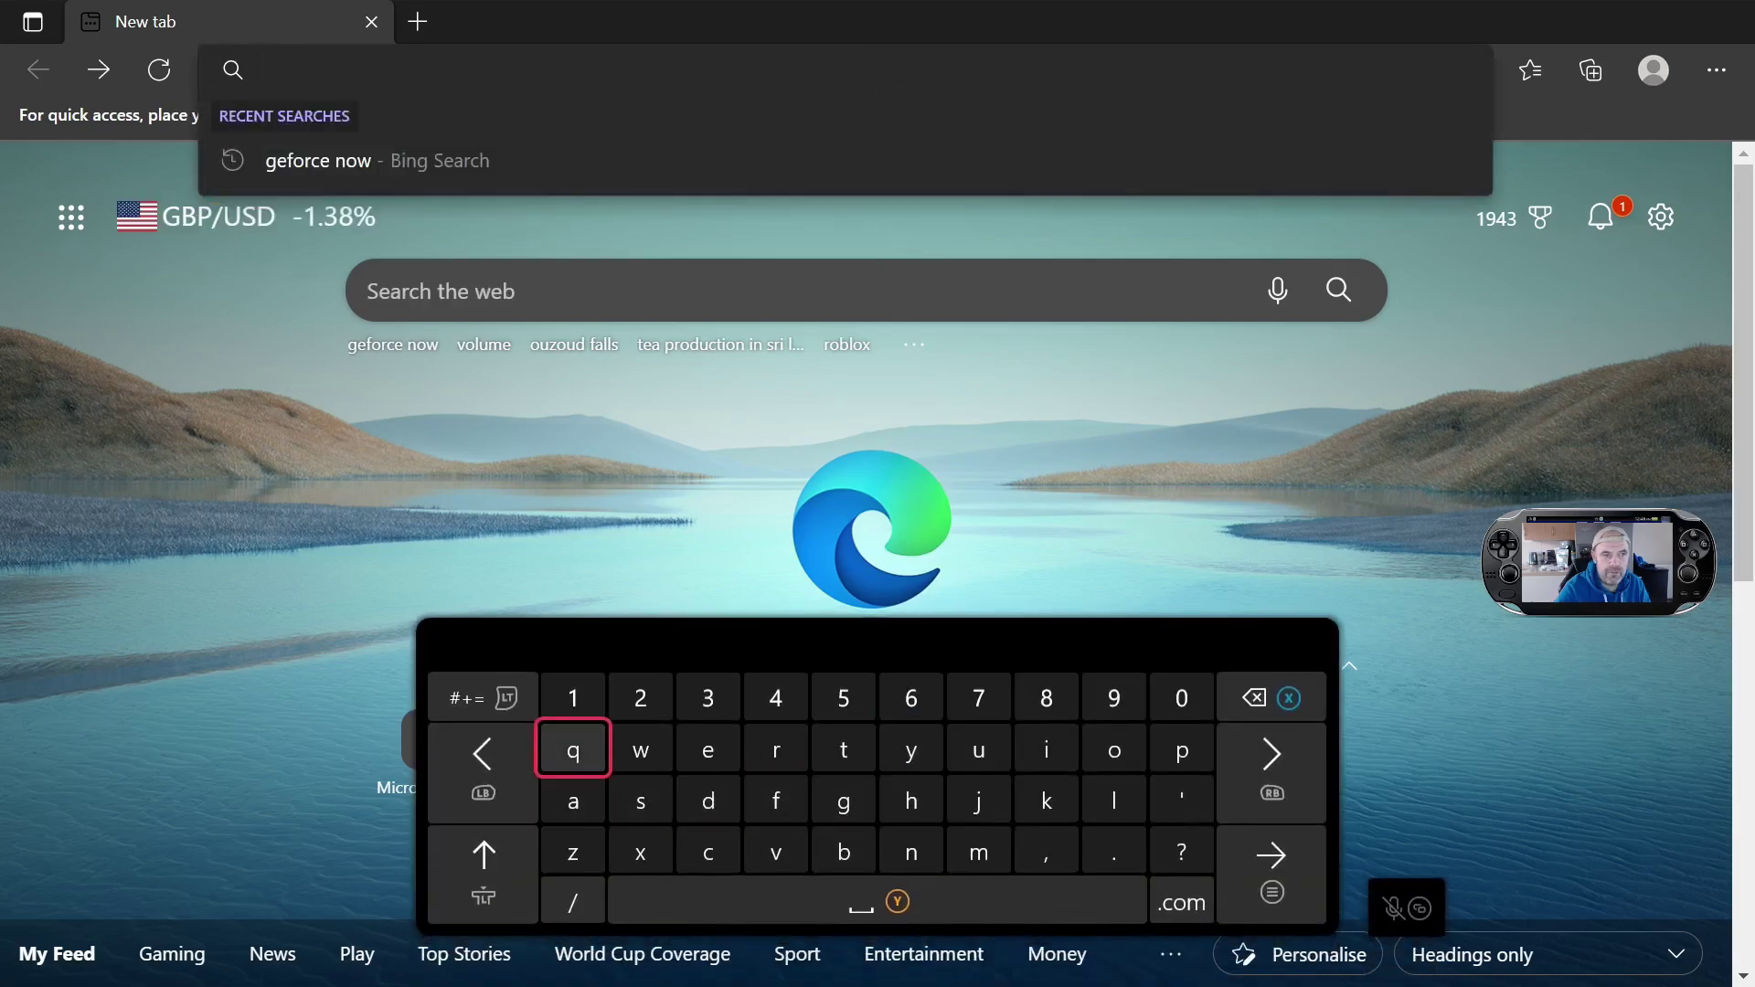
pyautogui.click(583, 589)
pyautogui.scroll(-1, 584, 589)
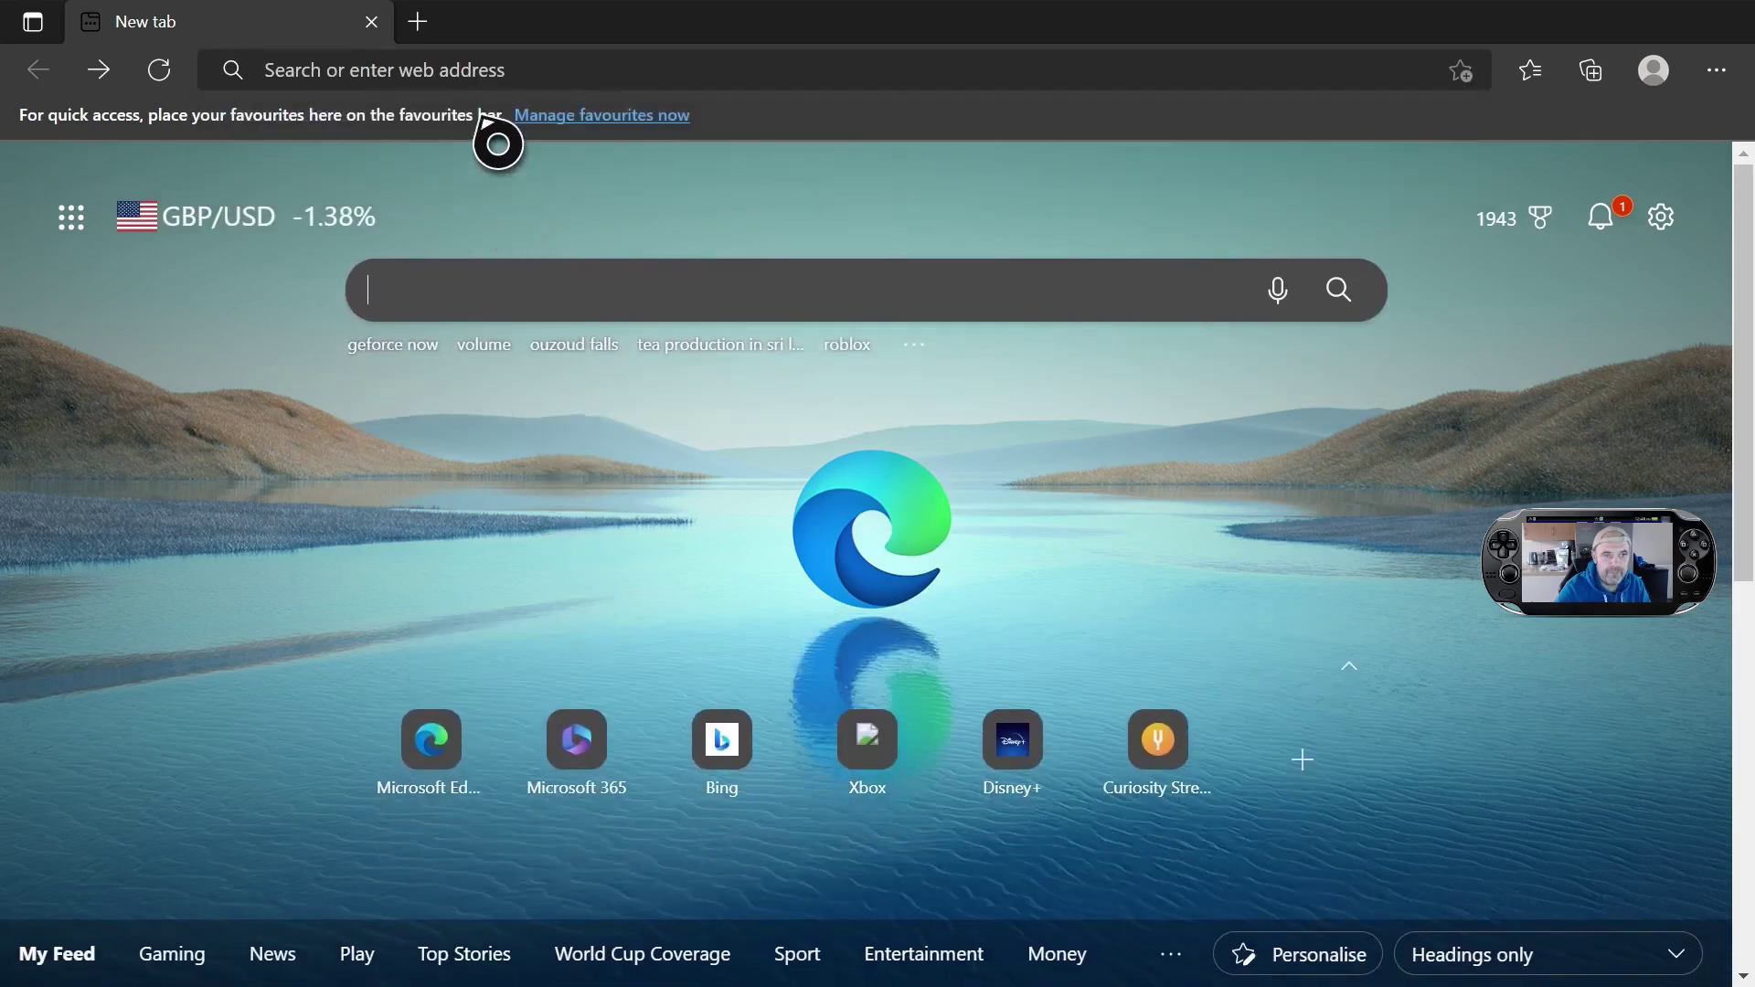
pyautogui.click(482, 70)
pyautogui.press('Left')
pyautogui.press('Left')
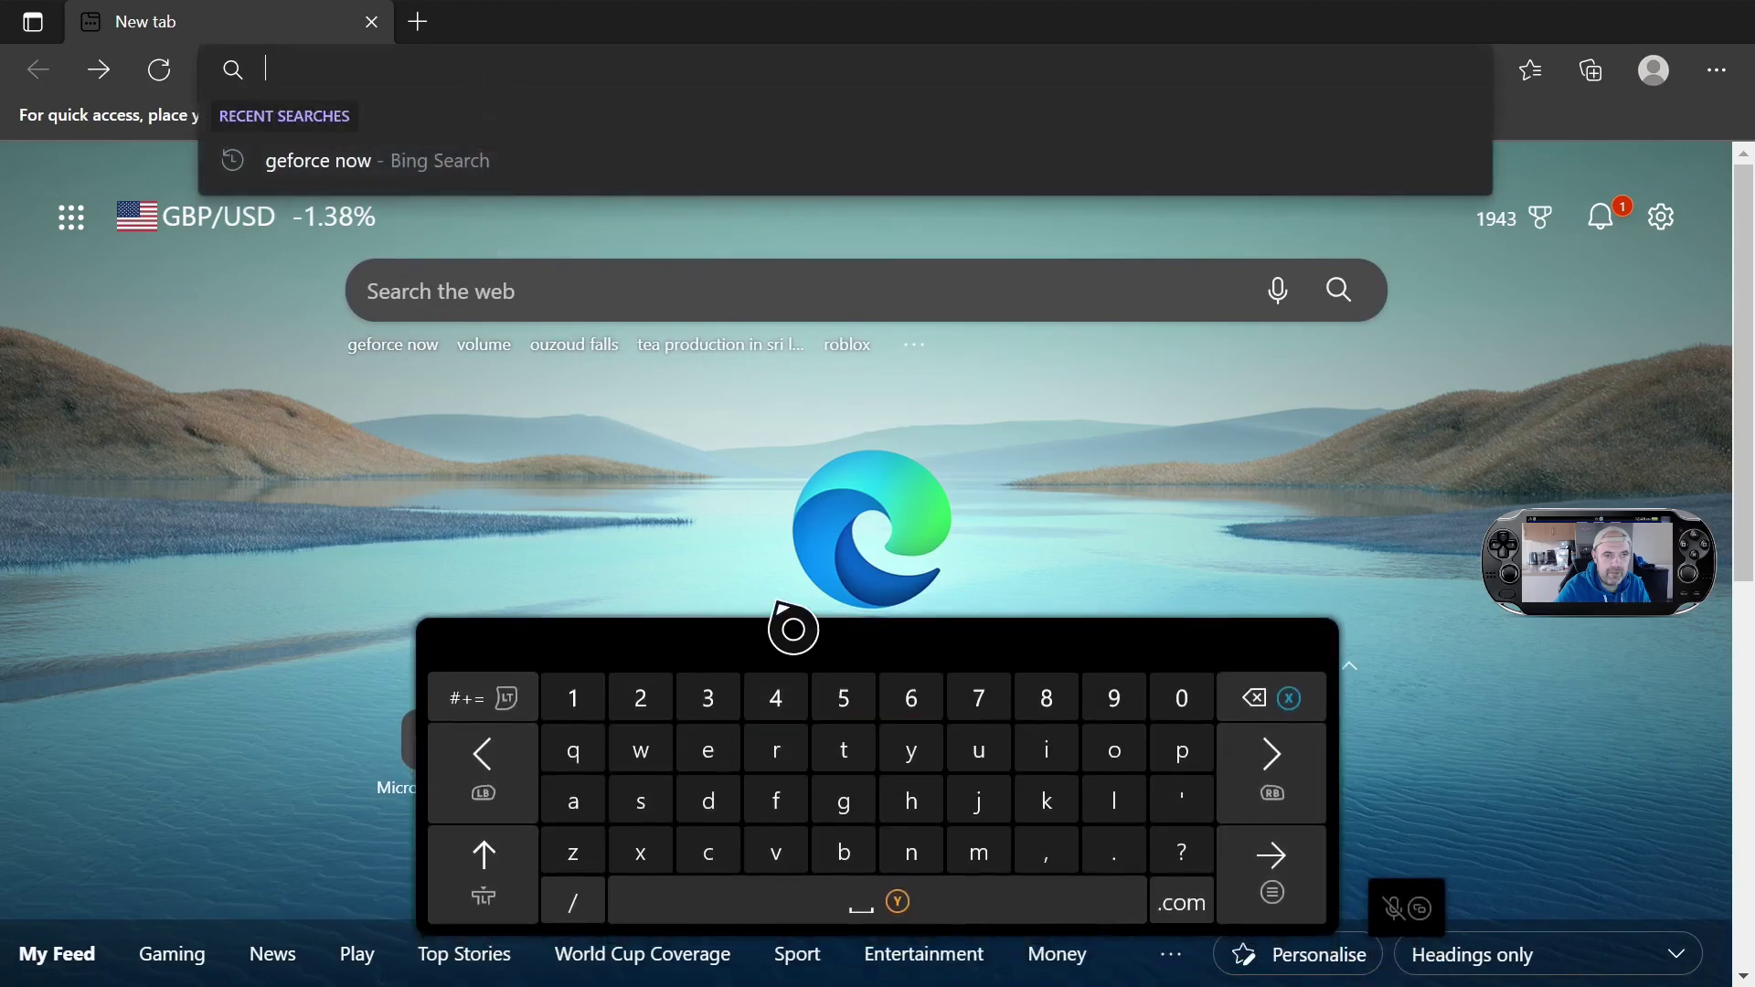
pyautogui.click(407, 170)
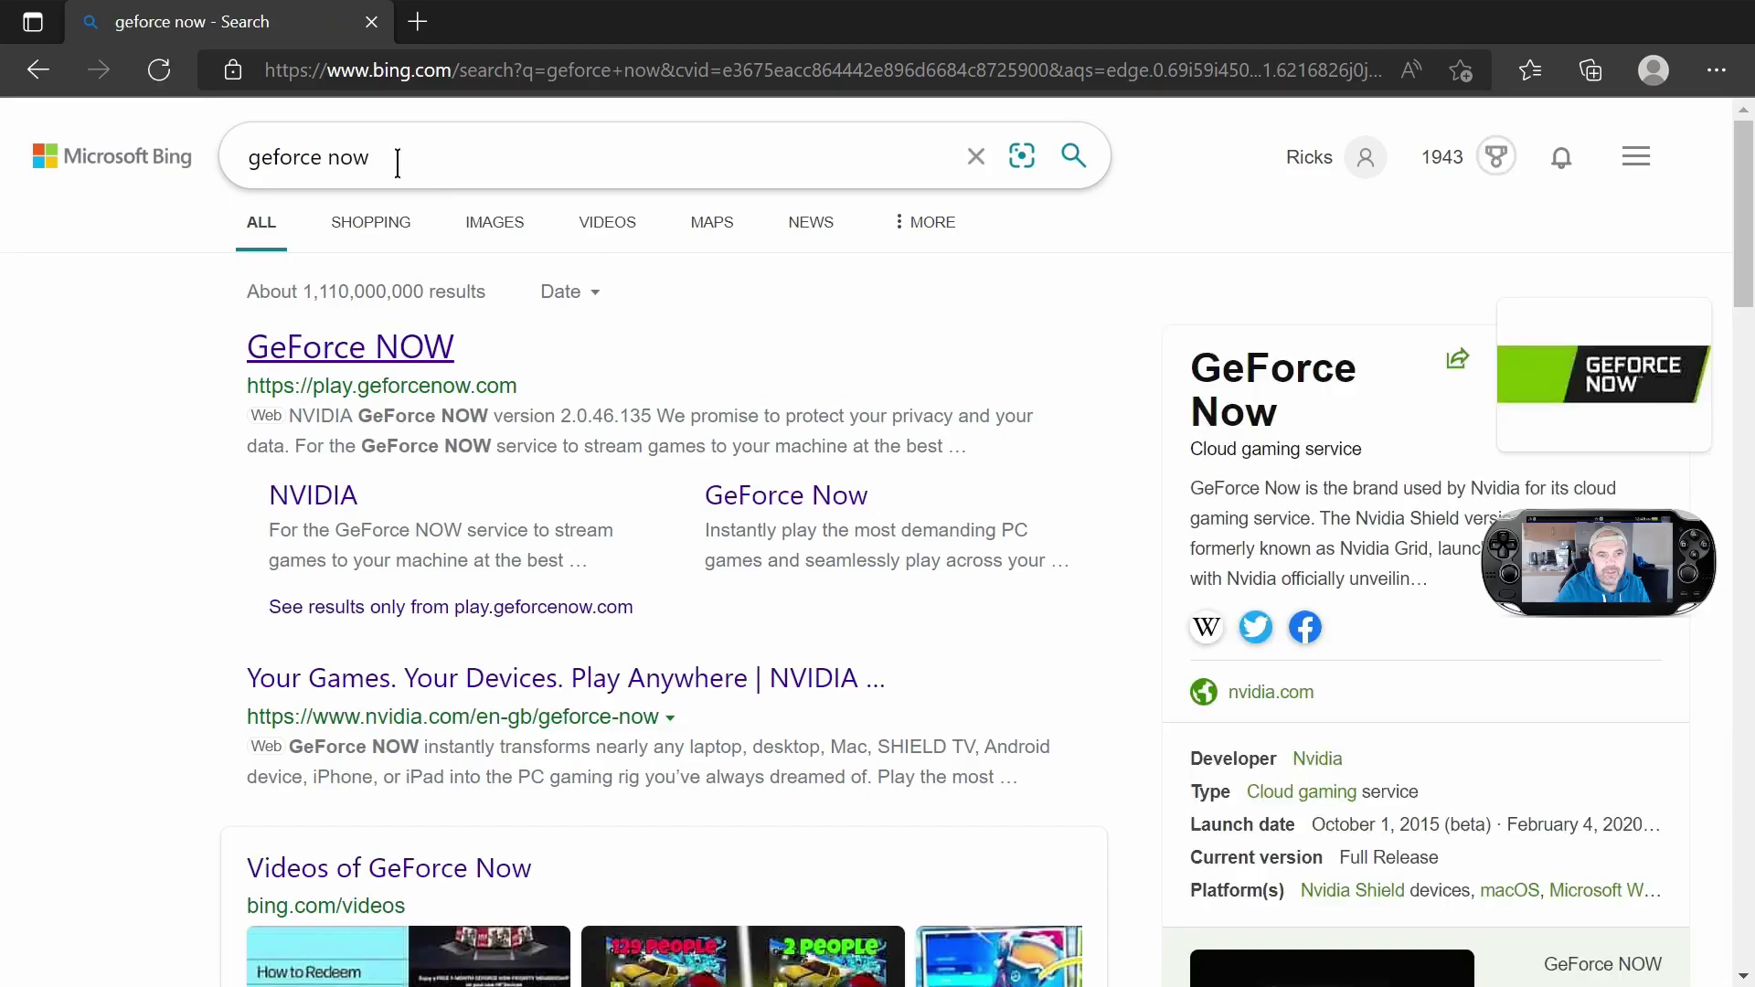
# Step: Open the GeForce NOW site and choose CONNECT for Epic Games under store accounts
pyautogui.click(405, 370)
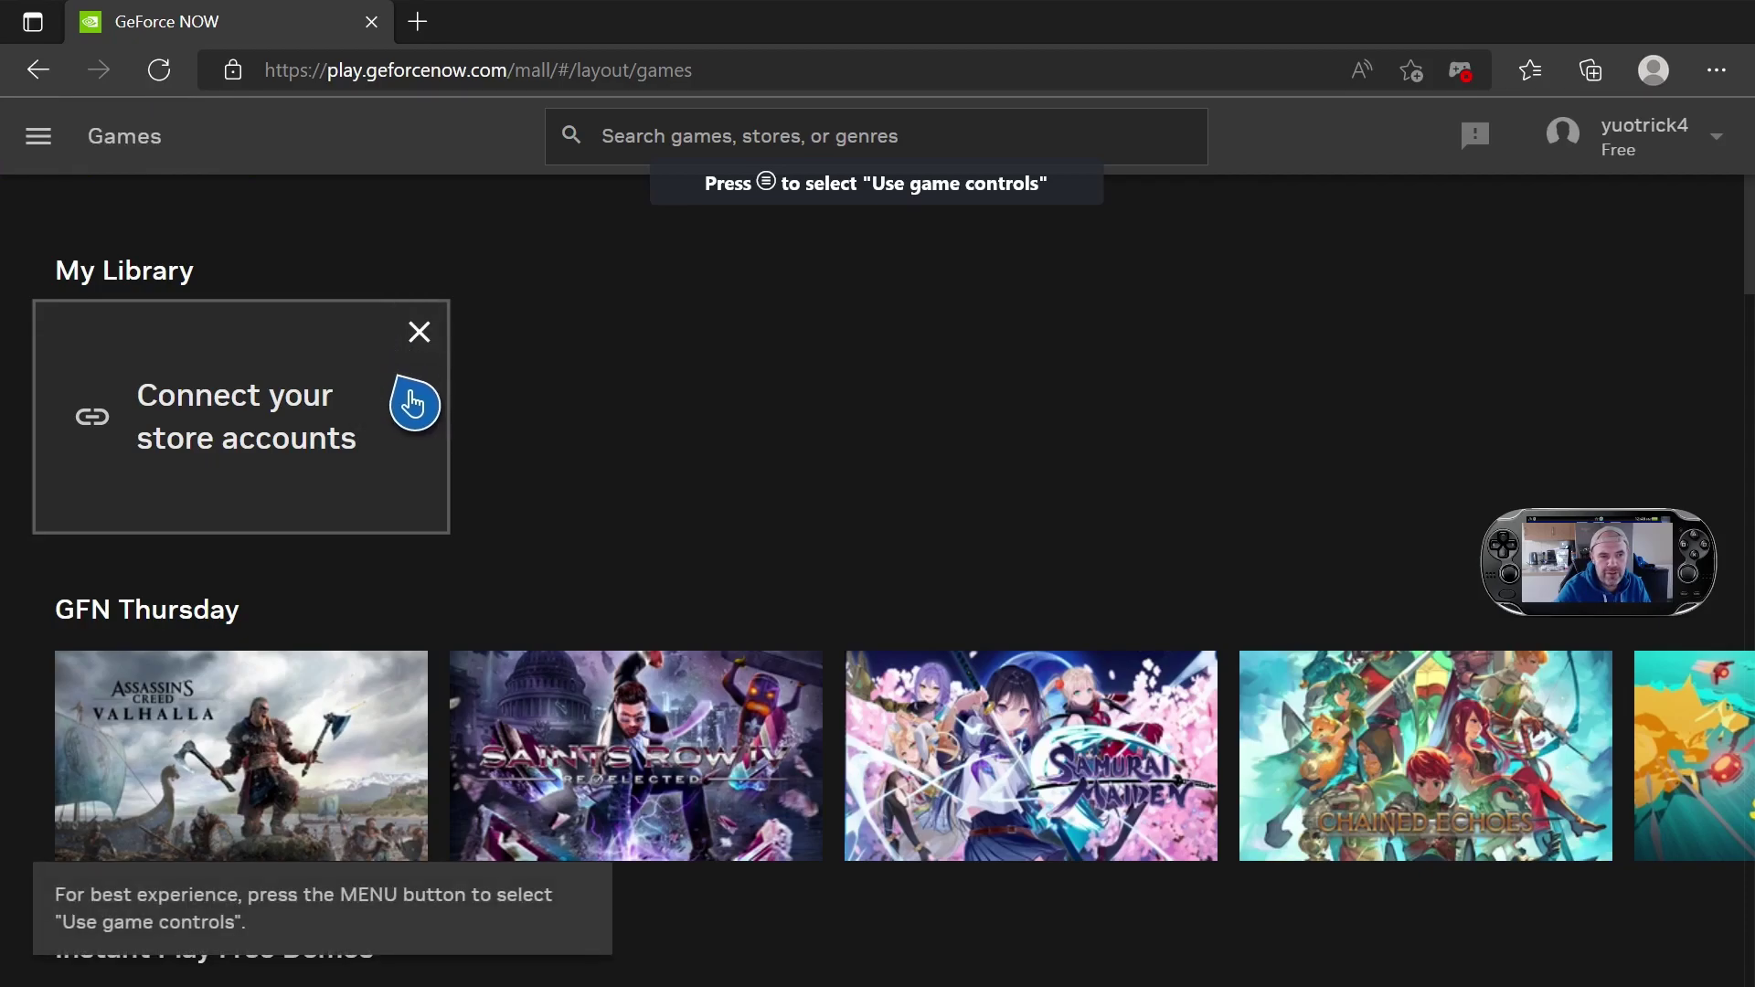
pyautogui.click(363, 403)
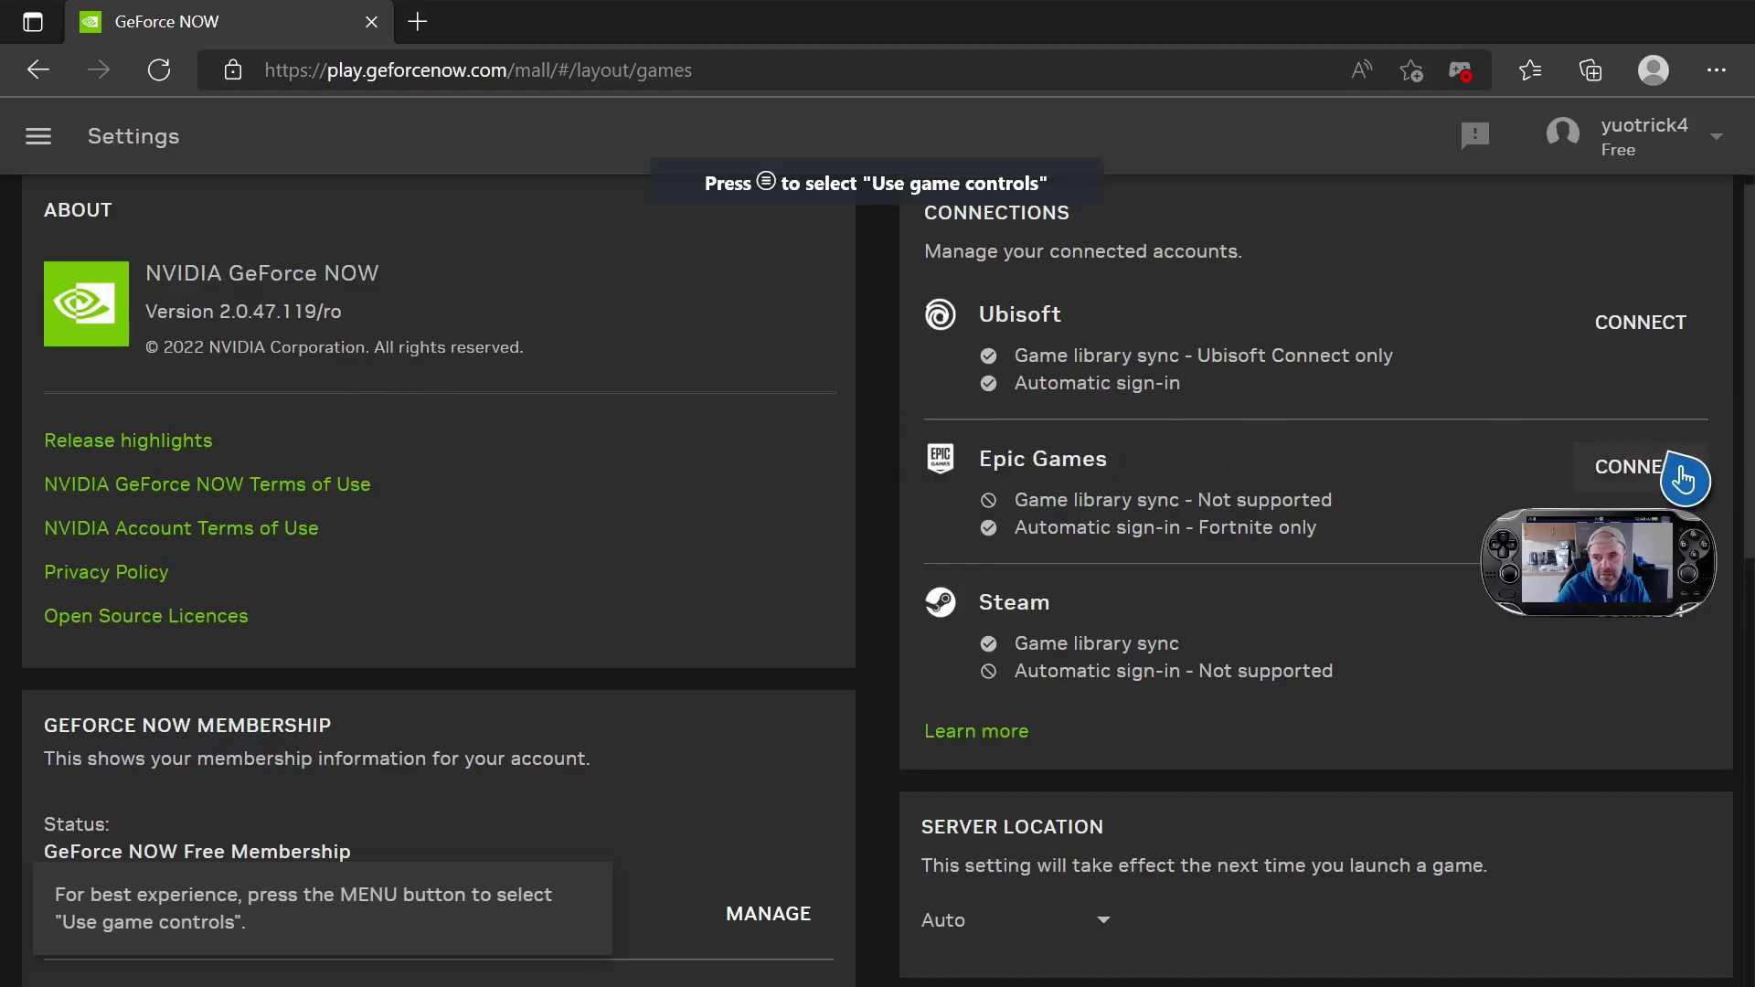
pyautogui.click(1684, 479)
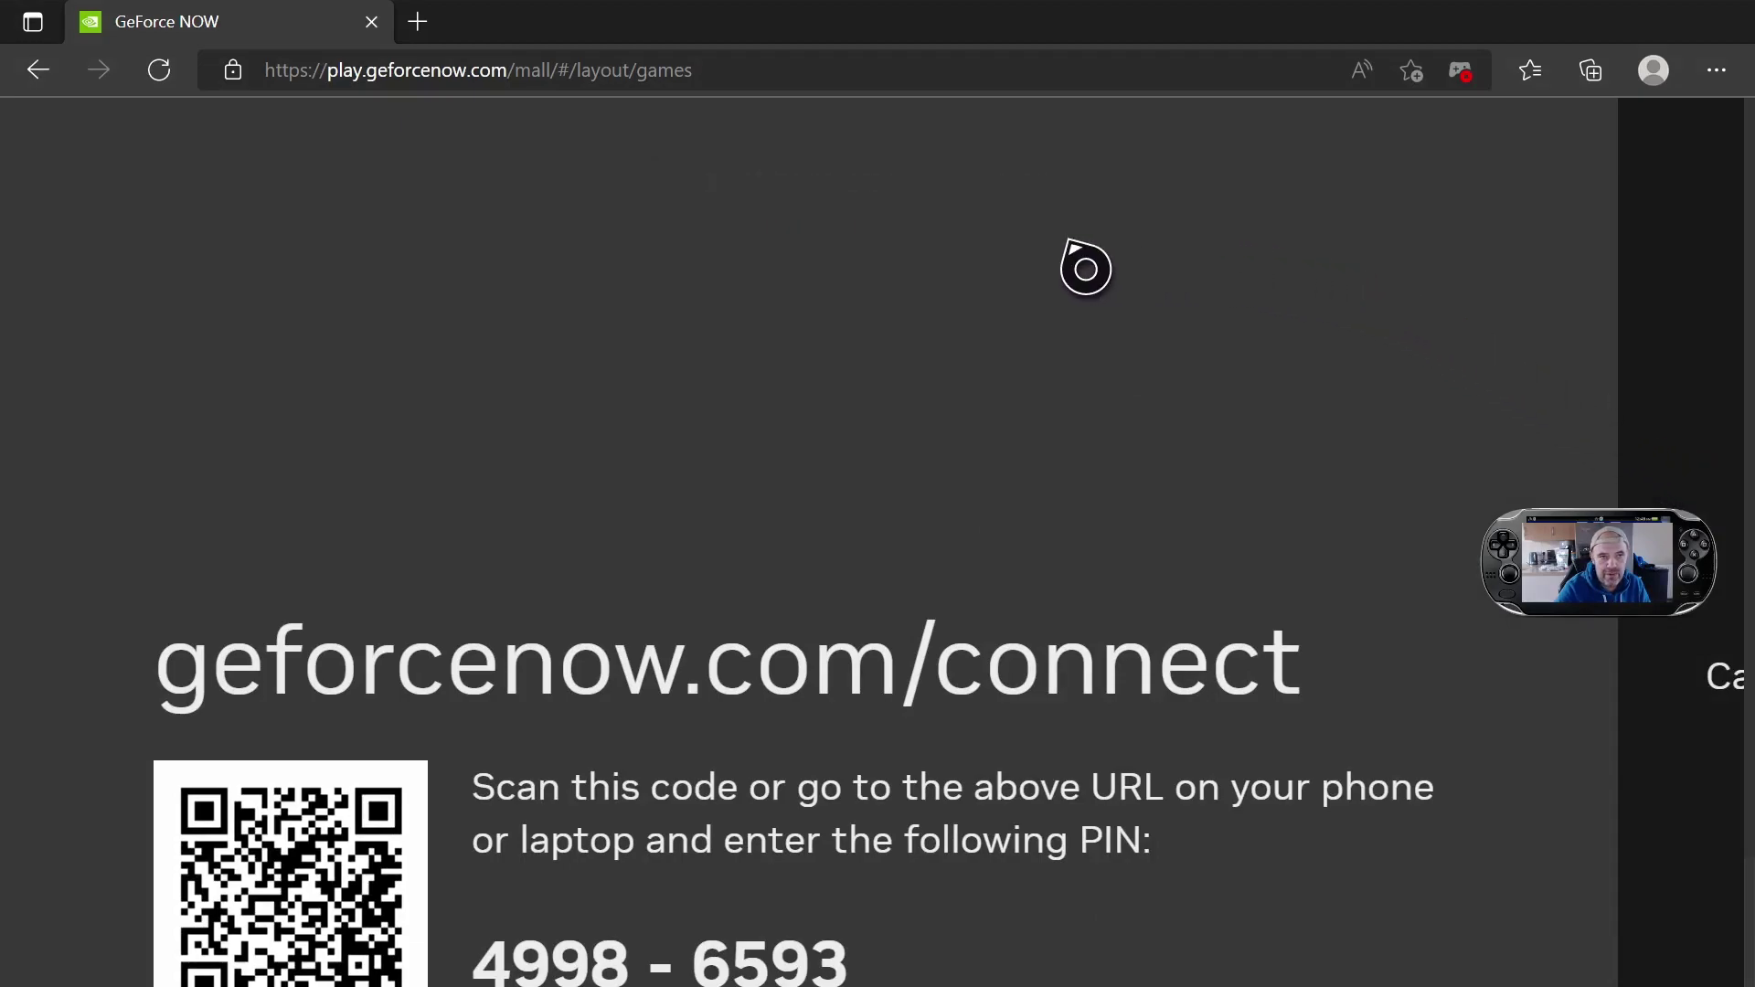
# Step: In a new tab, spell 'geforcenow' in the address bar with the on-screen keyboard
pyautogui.click(417, 26)
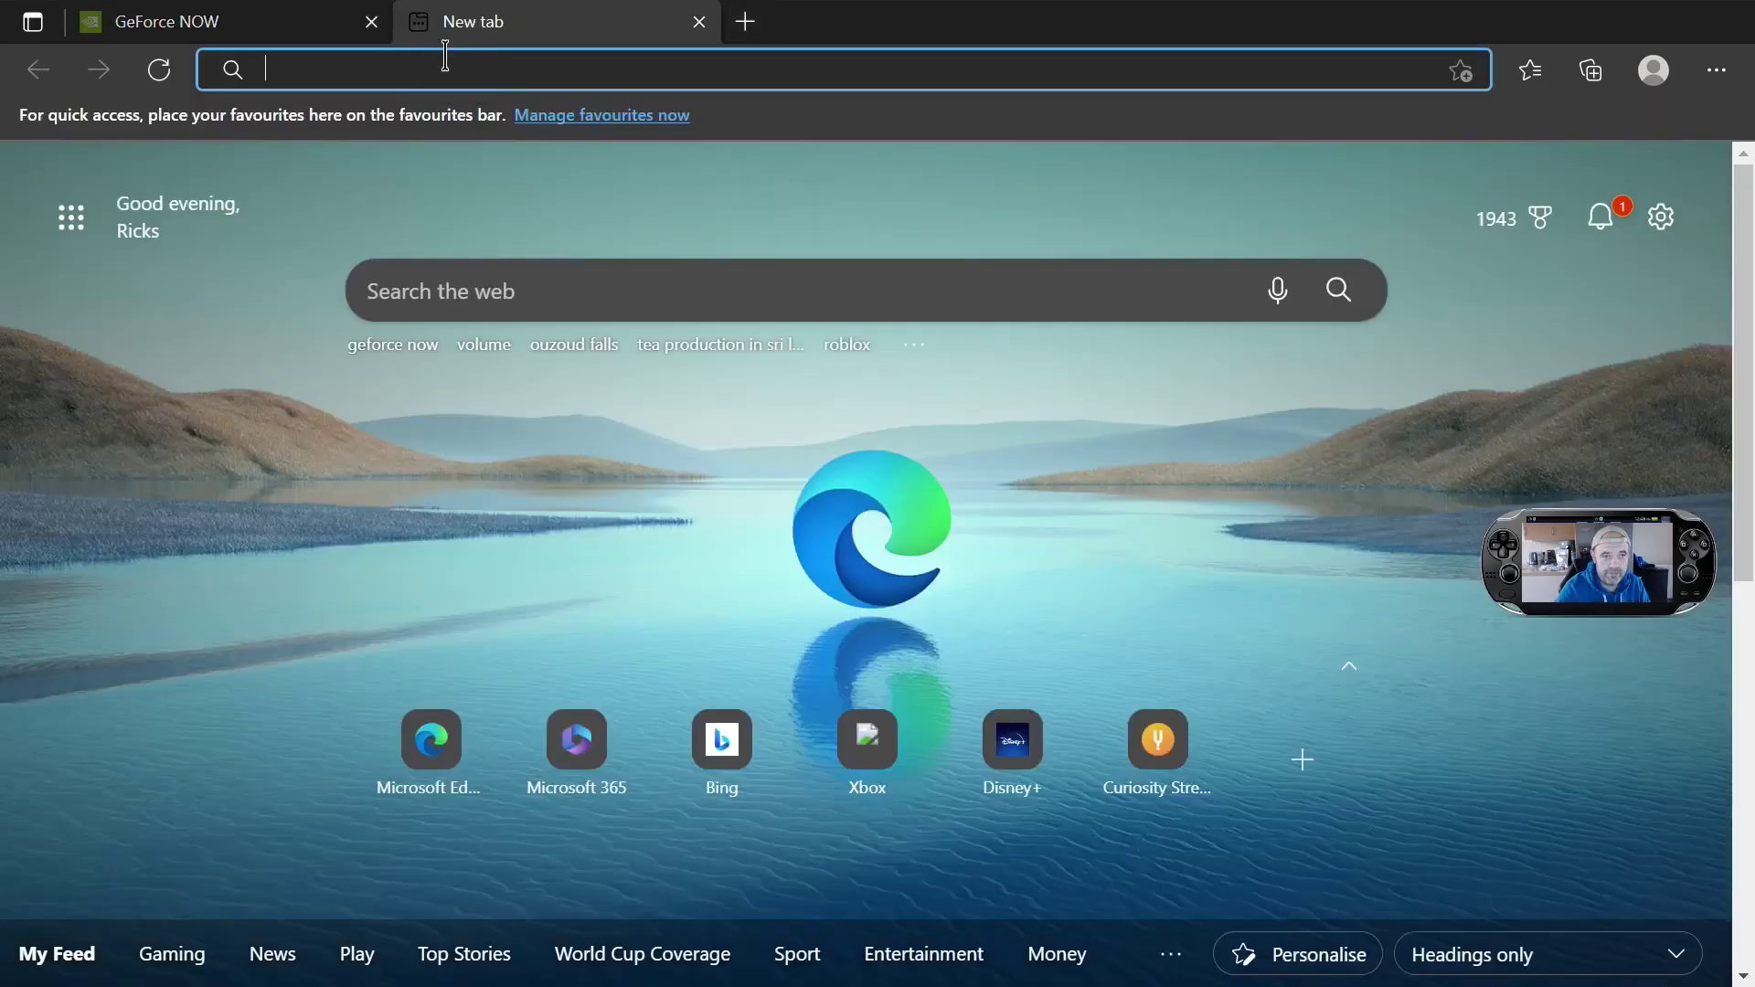
pyautogui.click(442, 69)
pyautogui.press('Down')
pyautogui.press('Left')
pyautogui.press('Right')
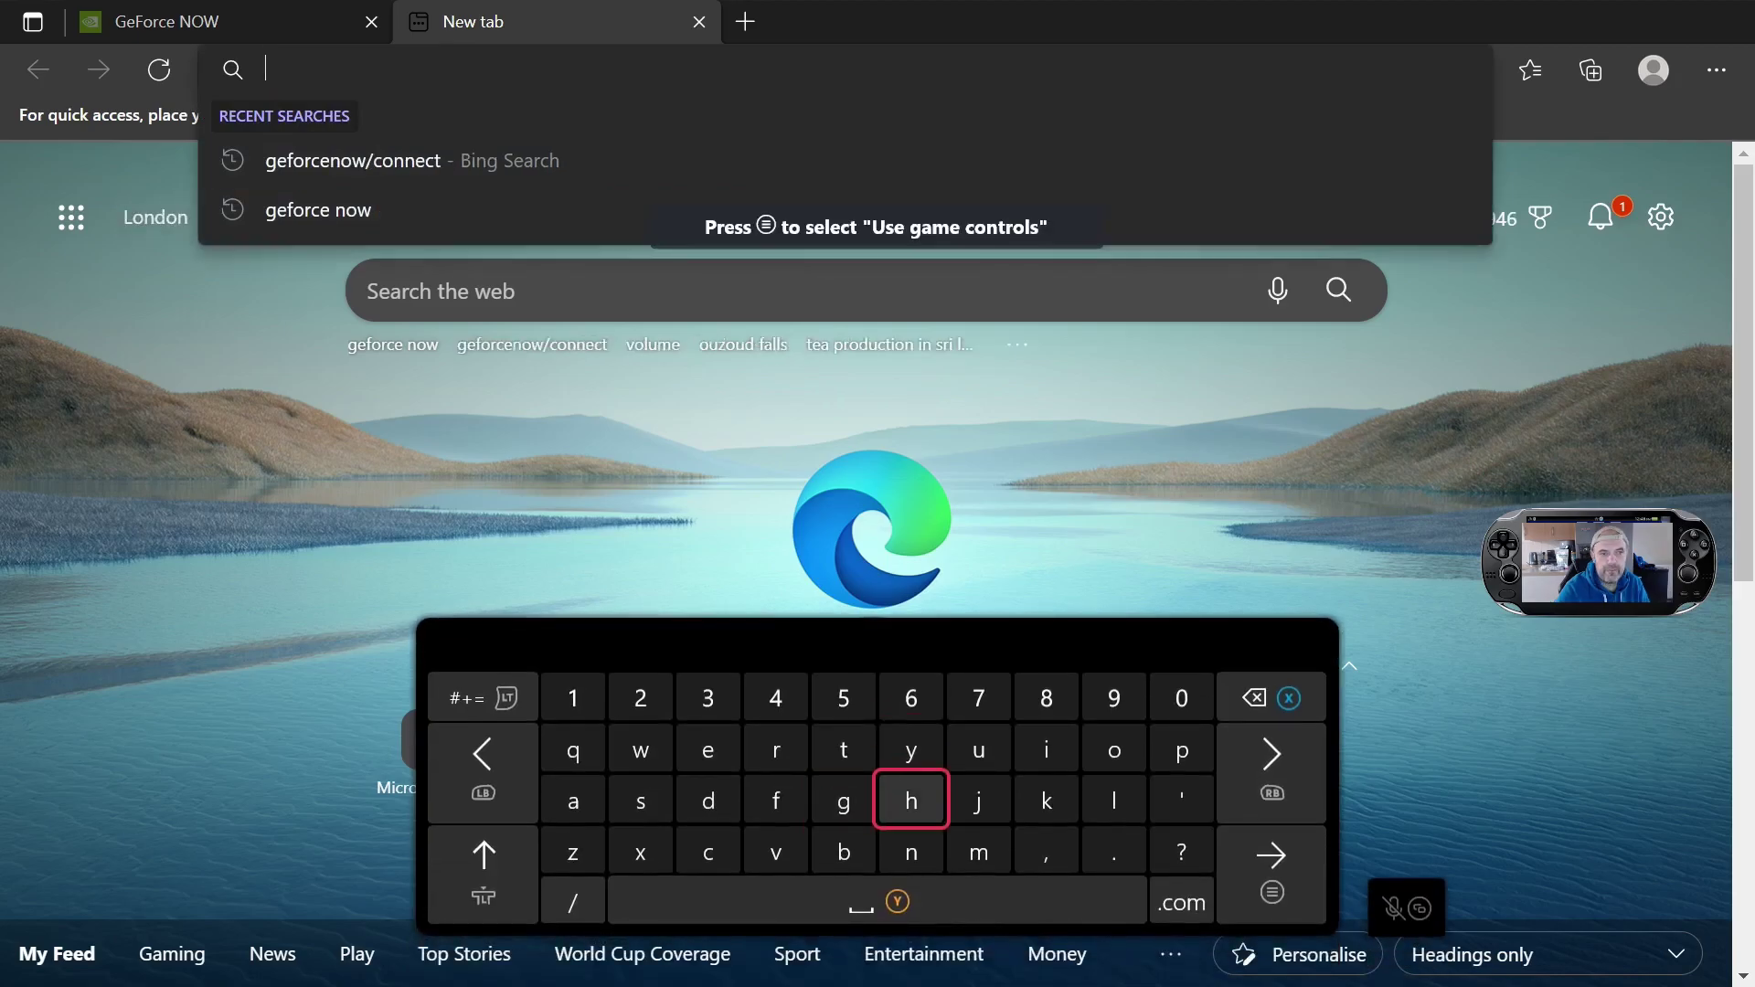
pyautogui.press('Down')
pyautogui.press('Left')
pyautogui.press('Down')
pyautogui.press('Up')
pyautogui.press('Up')
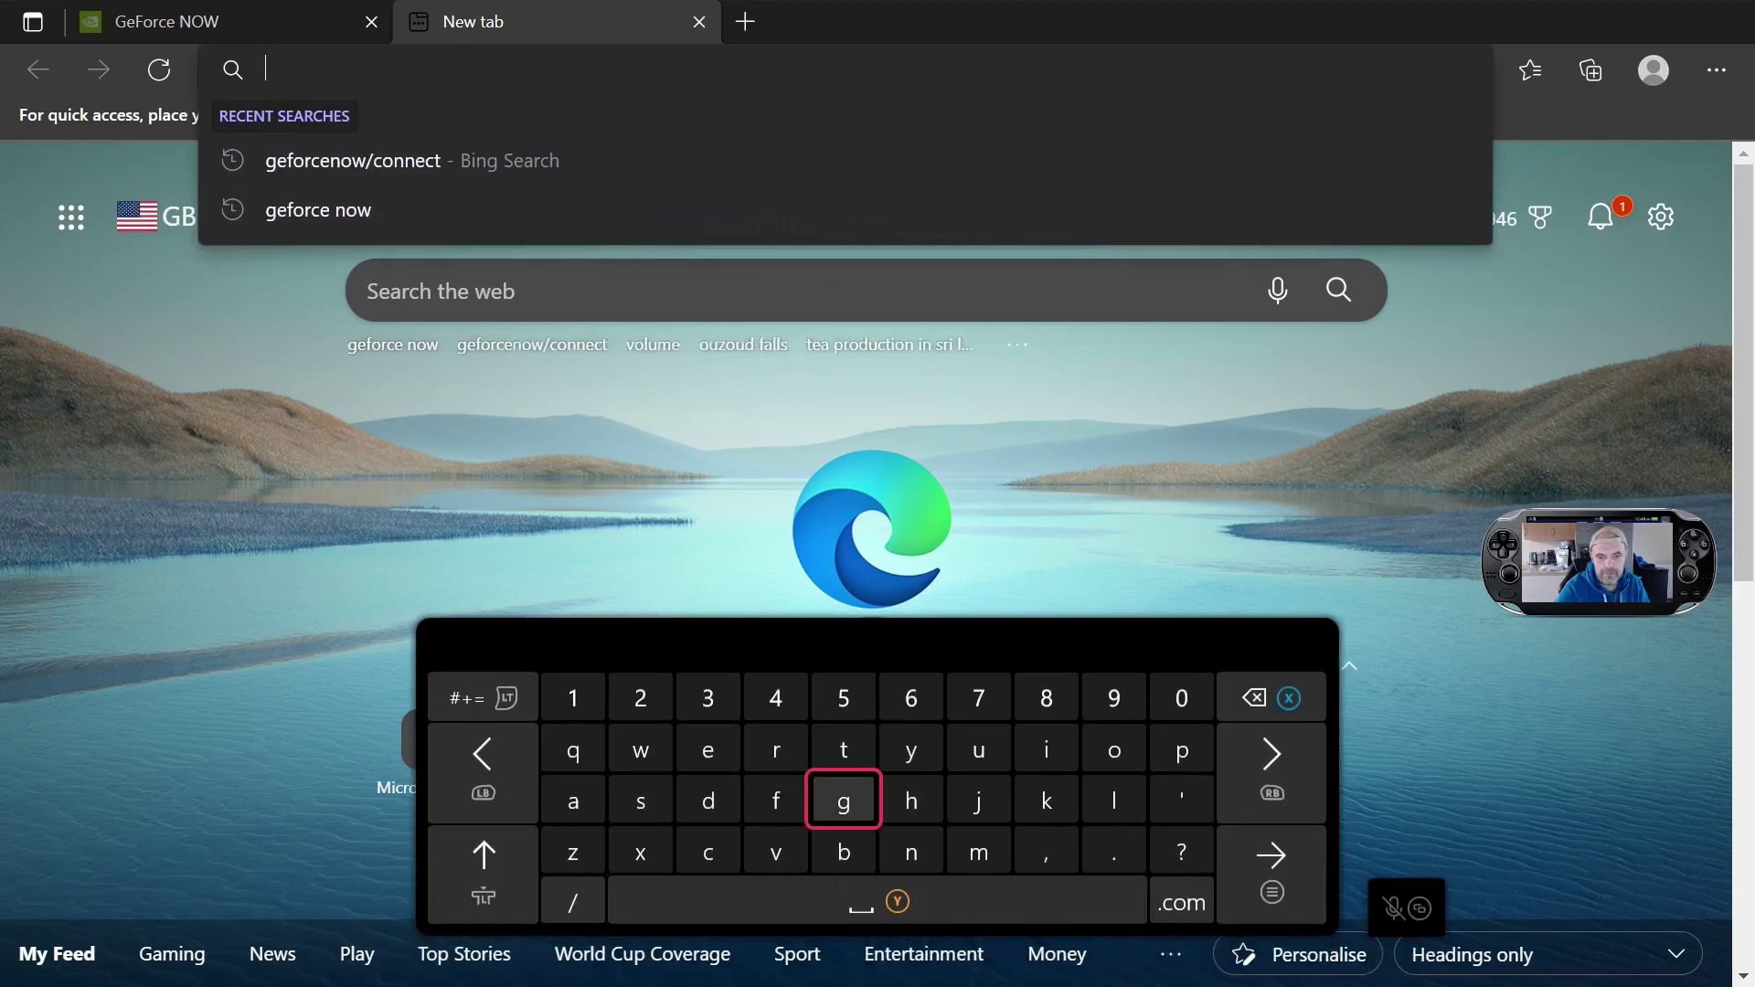
pyautogui.write('g')
pyautogui.press('Left')
pyautogui.press('Left')
pyautogui.press('Up')
pyautogui.write('e')
pyautogui.press('Right')
pyautogui.press('Down')
pyautogui.write('f')
pyautogui.press('Right')
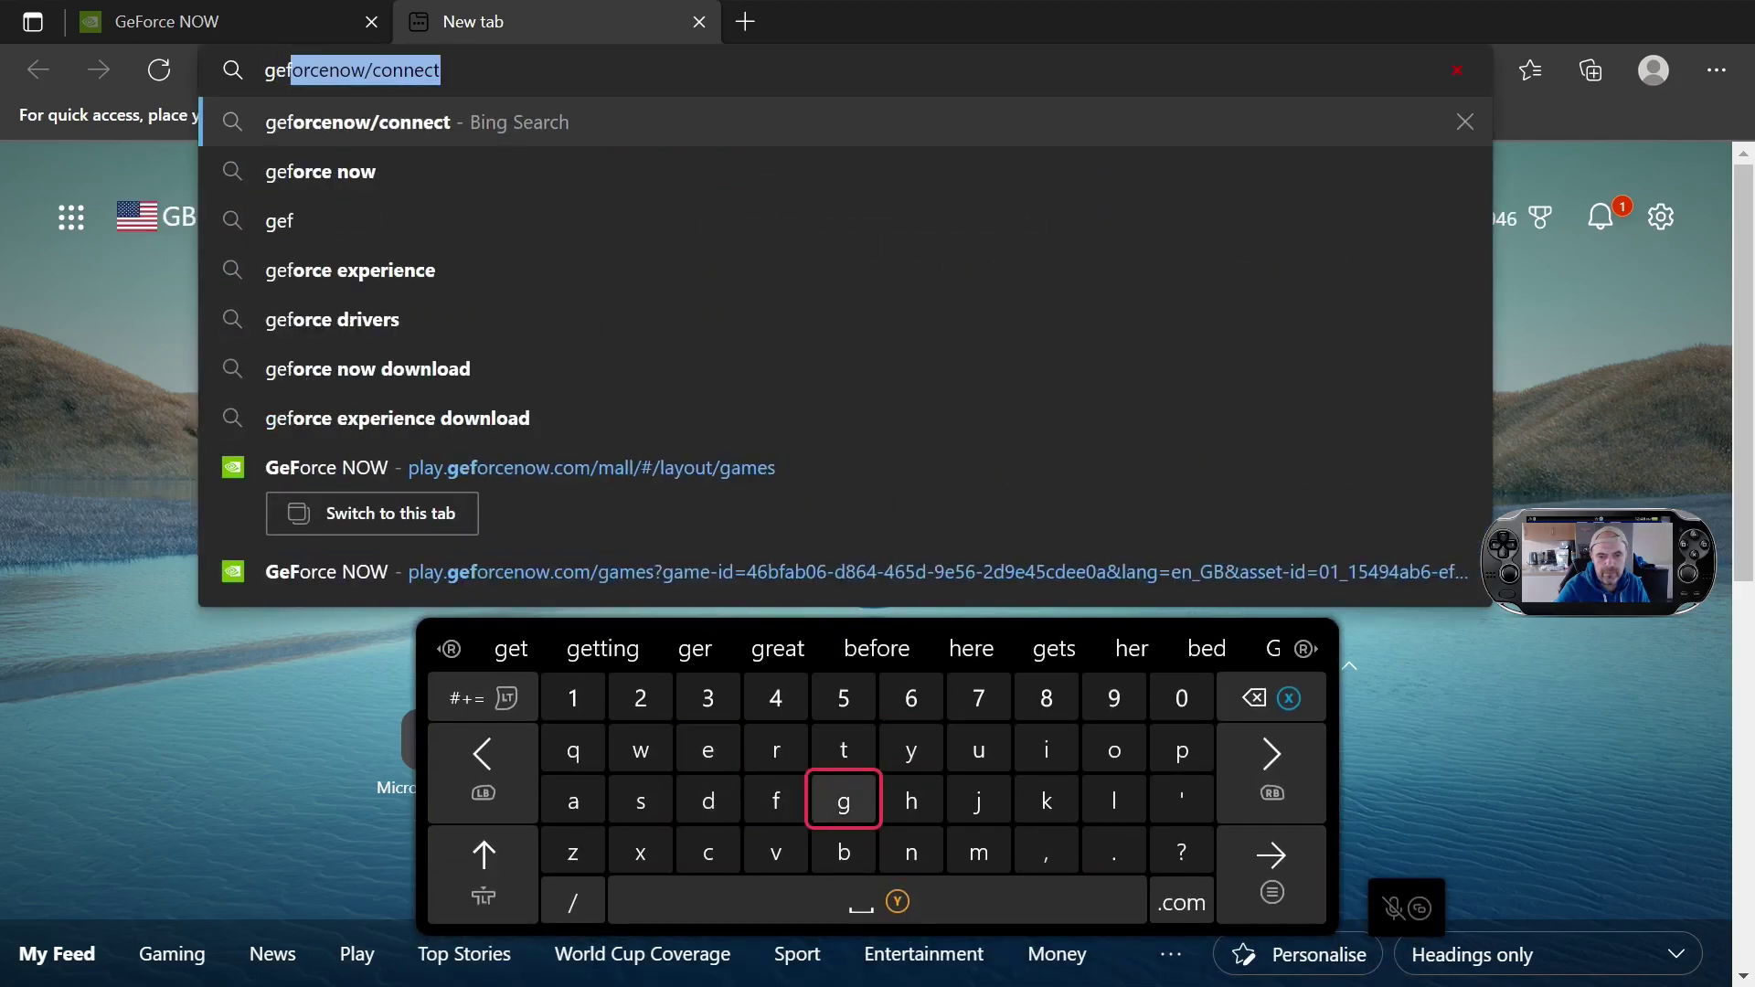
pyautogui.press('Right')
pyautogui.press('Right')
pyautogui.press('Right')
pyautogui.press('Right')
pyautogui.press('Up')
pyautogui.write('o')
pyautogui.press('Left')
pyautogui.press('Left')
pyautogui.press('Left')
pyautogui.press('Left')
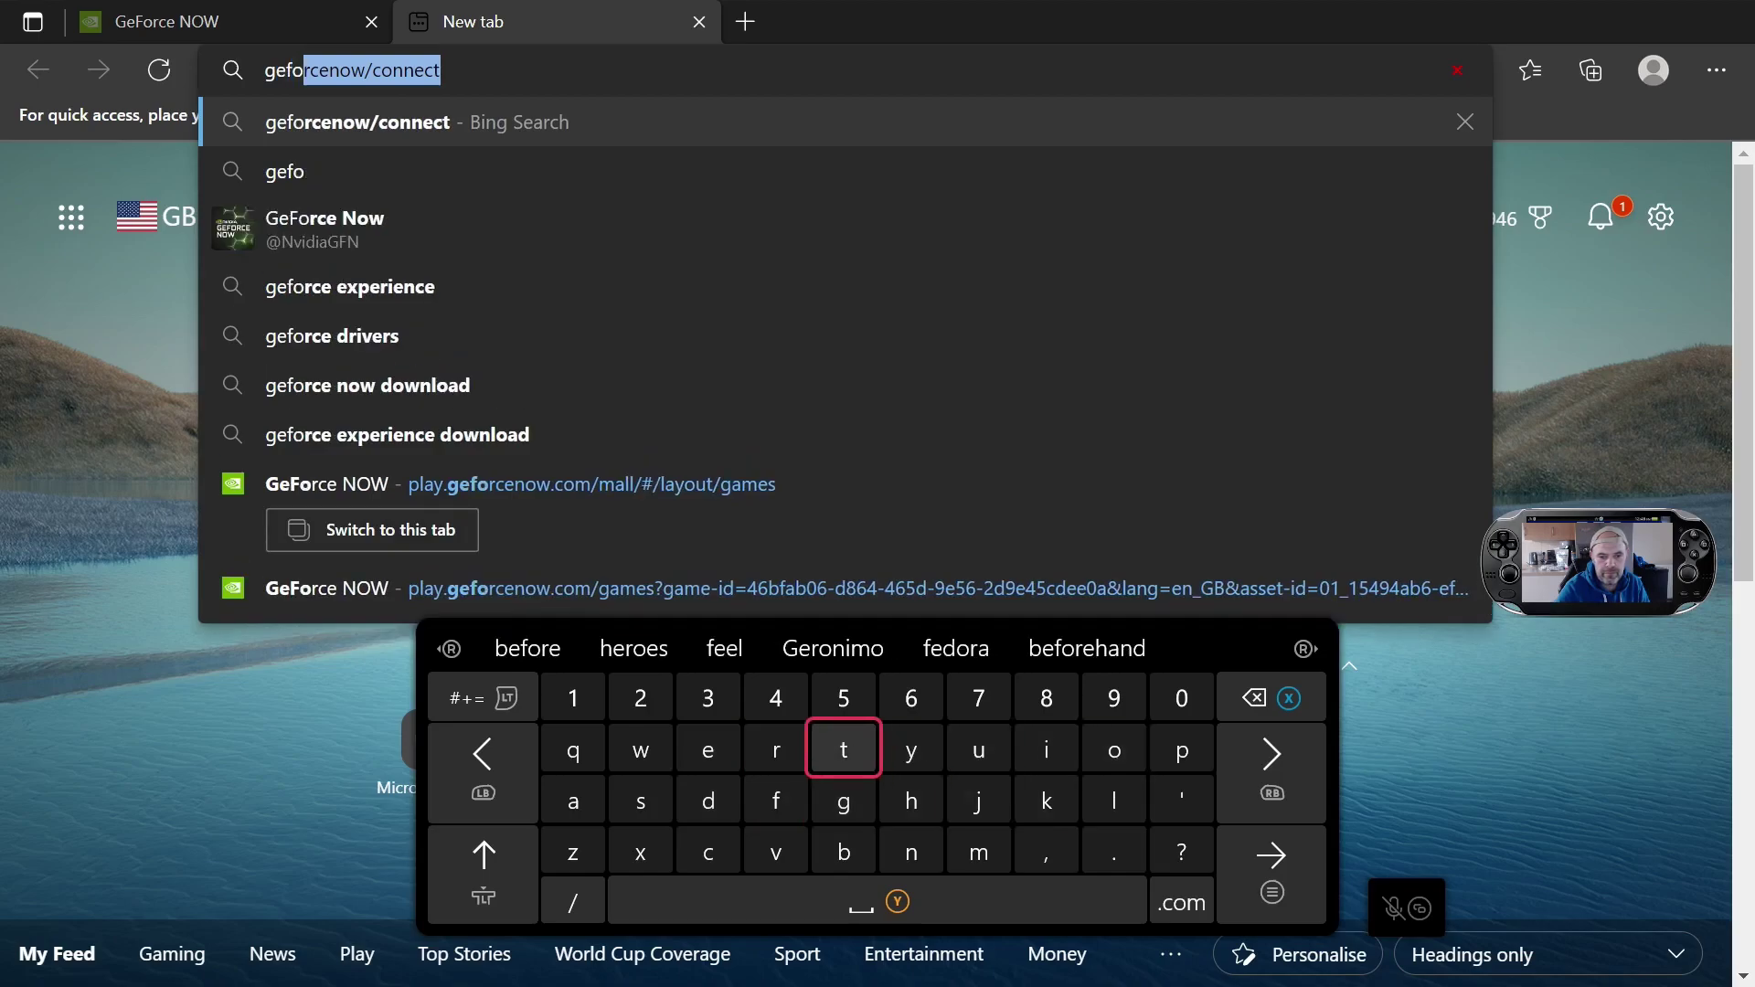
pyautogui.press('Left')
pyautogui.write('r')
pyautogui.press('Down')
pyautogui.press('Down')
pyautogui.press('Left')
pyautogui.write('c')
pyautogui.press('Up')
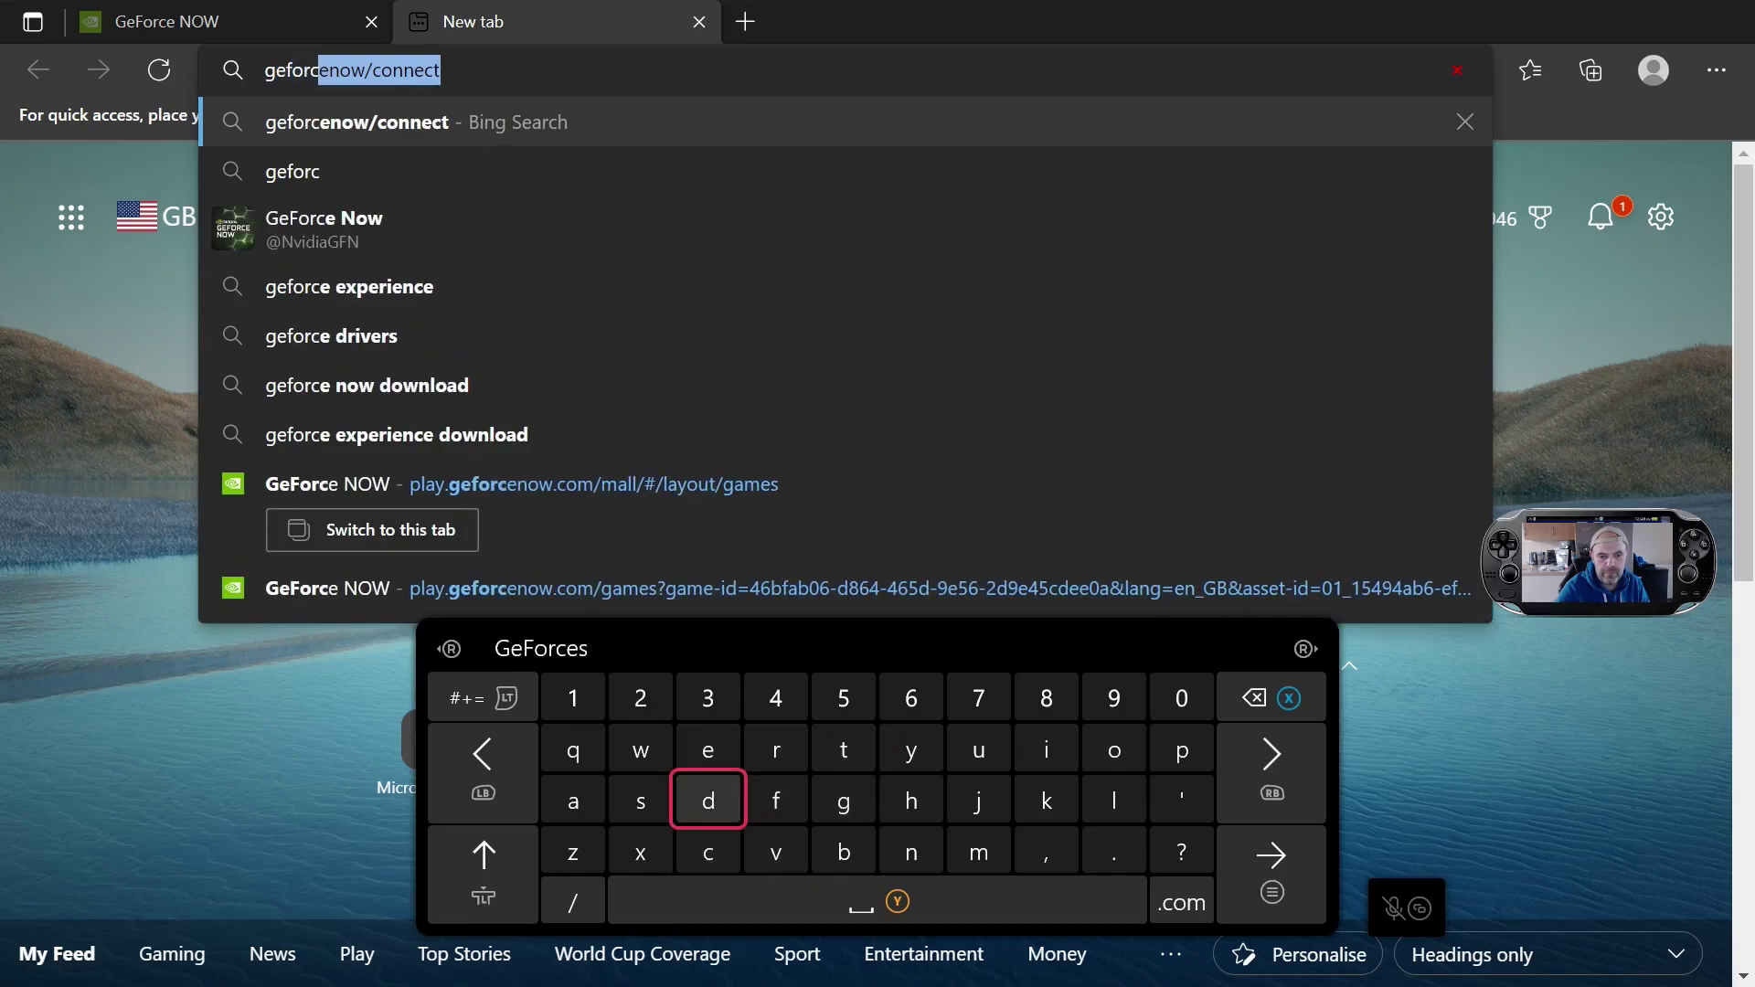
pyautogui.press('Up')
pyautogui.write('e')
pyautogui.press('Right')
pyautogui.press('Right')
pyautogui.press('Right')
pyautogui.press('Down')
pyautogui.press('Down')
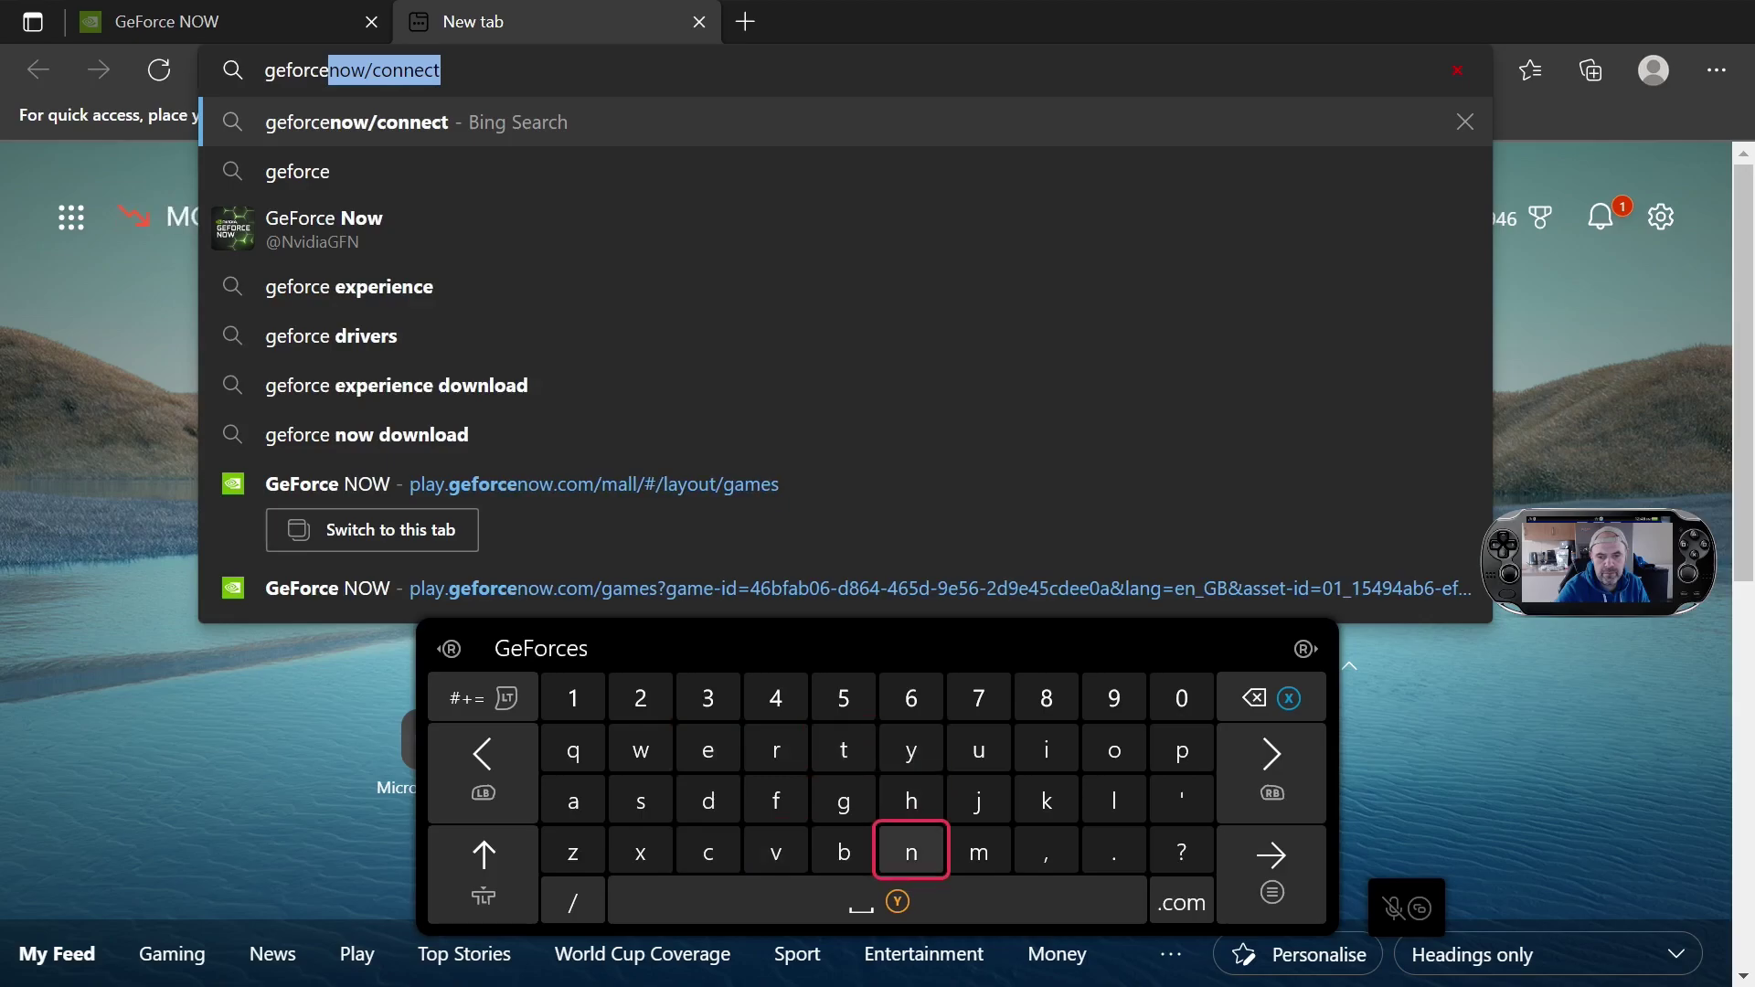
pyautogui.write('n')
pyautogui.press('Right')
pyautogui.press('Right')
pyautogui.press('Right')
pyautogui.press('Up')
pyautogui.press('Up')
pyautogui.write('o')
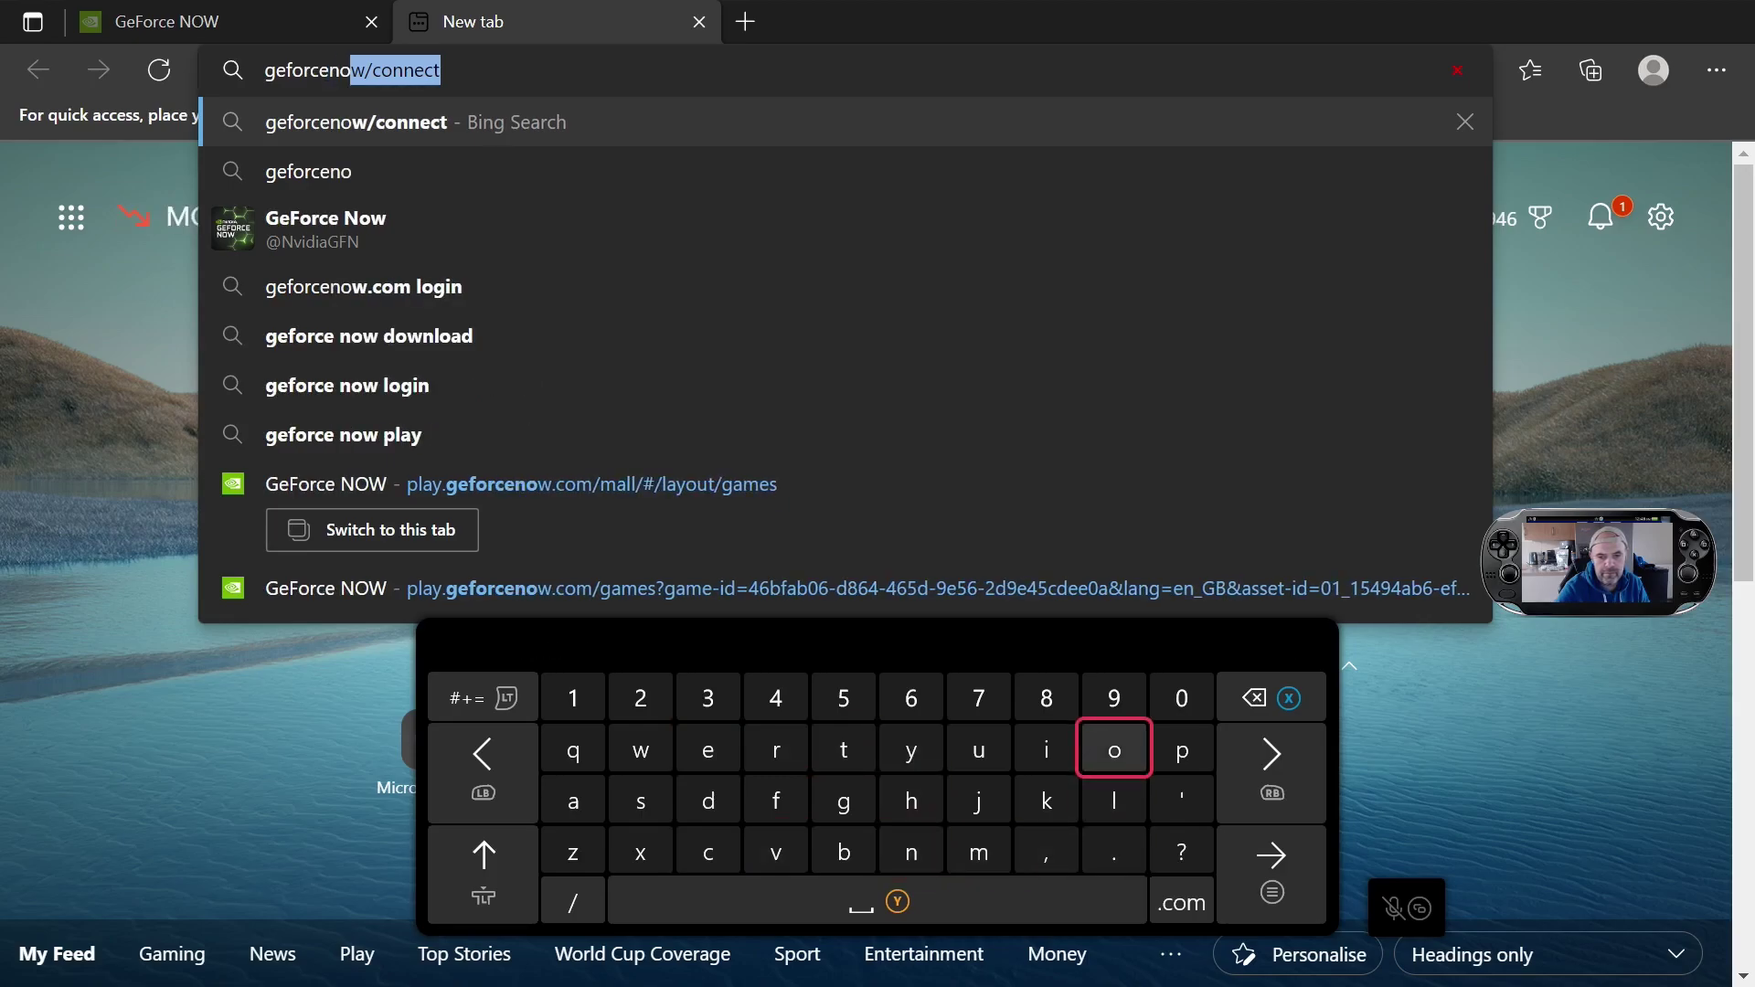
pyautogui.press('Left')
pyautogui.press('Left')
pyautogui.press('Left')
pyautogui.press('Left')
pyautogui.press('Left')
pyautogui.press('Left')
pyautogui.press('Left')
pyautogui.write('w')
pyautogui.press('Left')
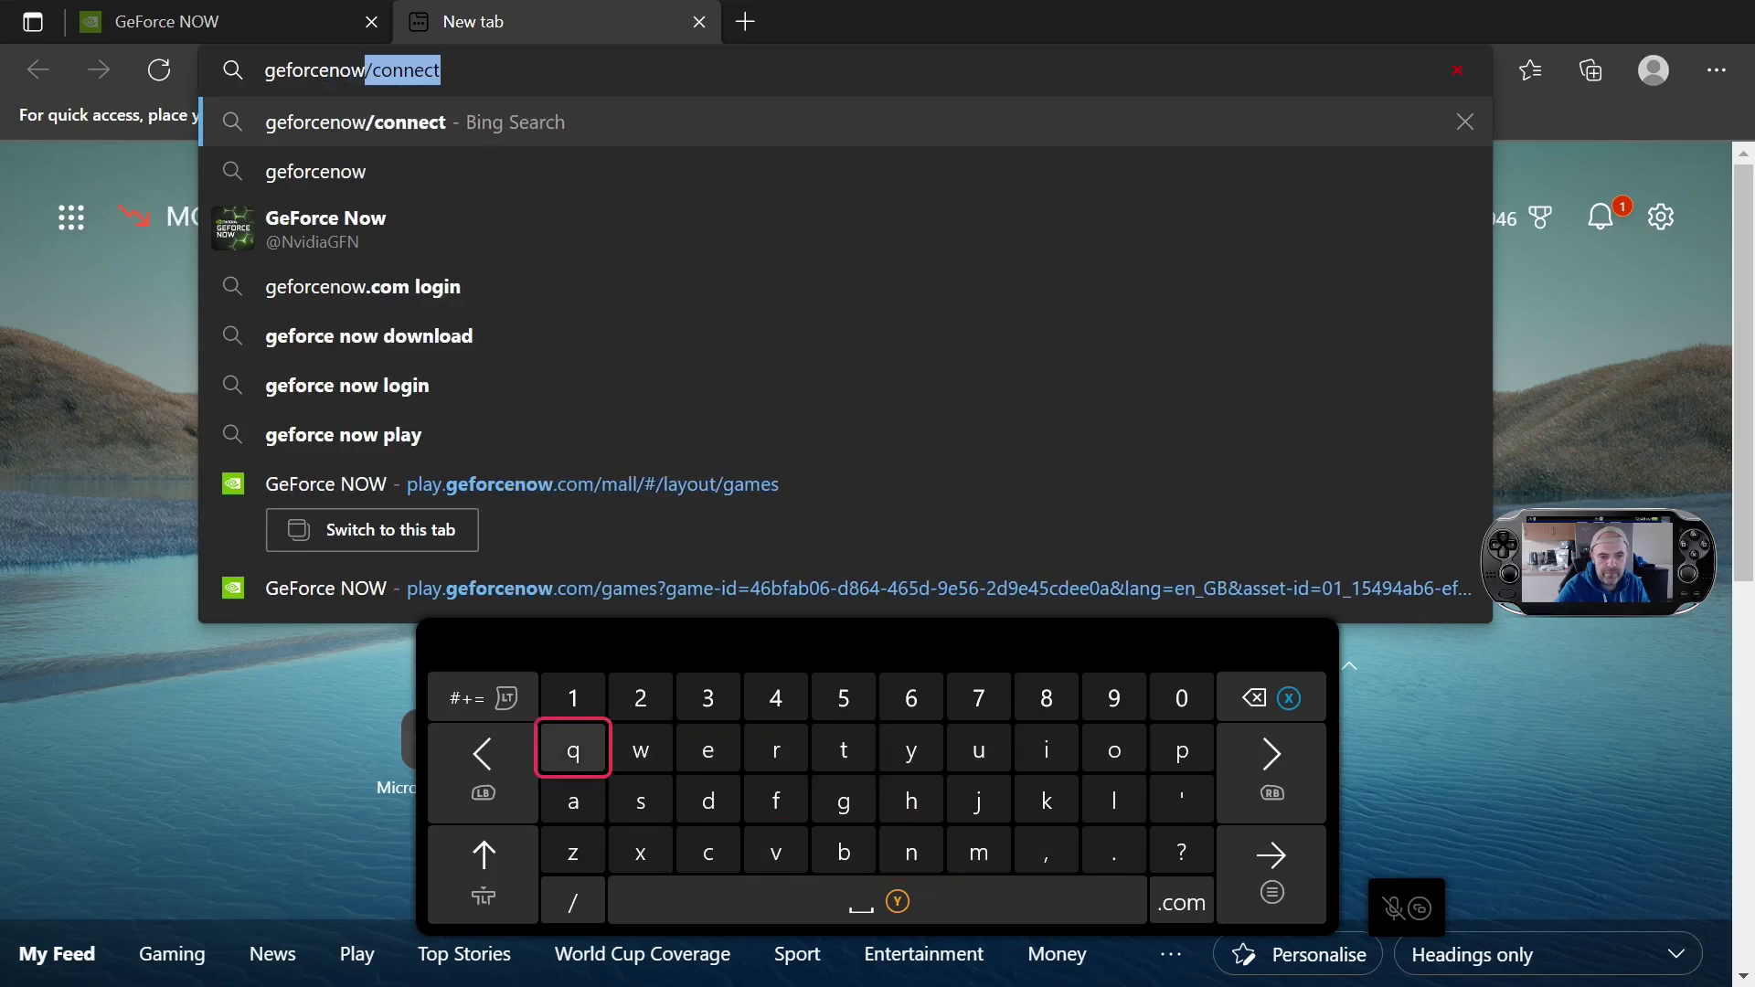
pyautogui.press('Down')
pyautogui.press('Down')
pyautogui.press('Down')
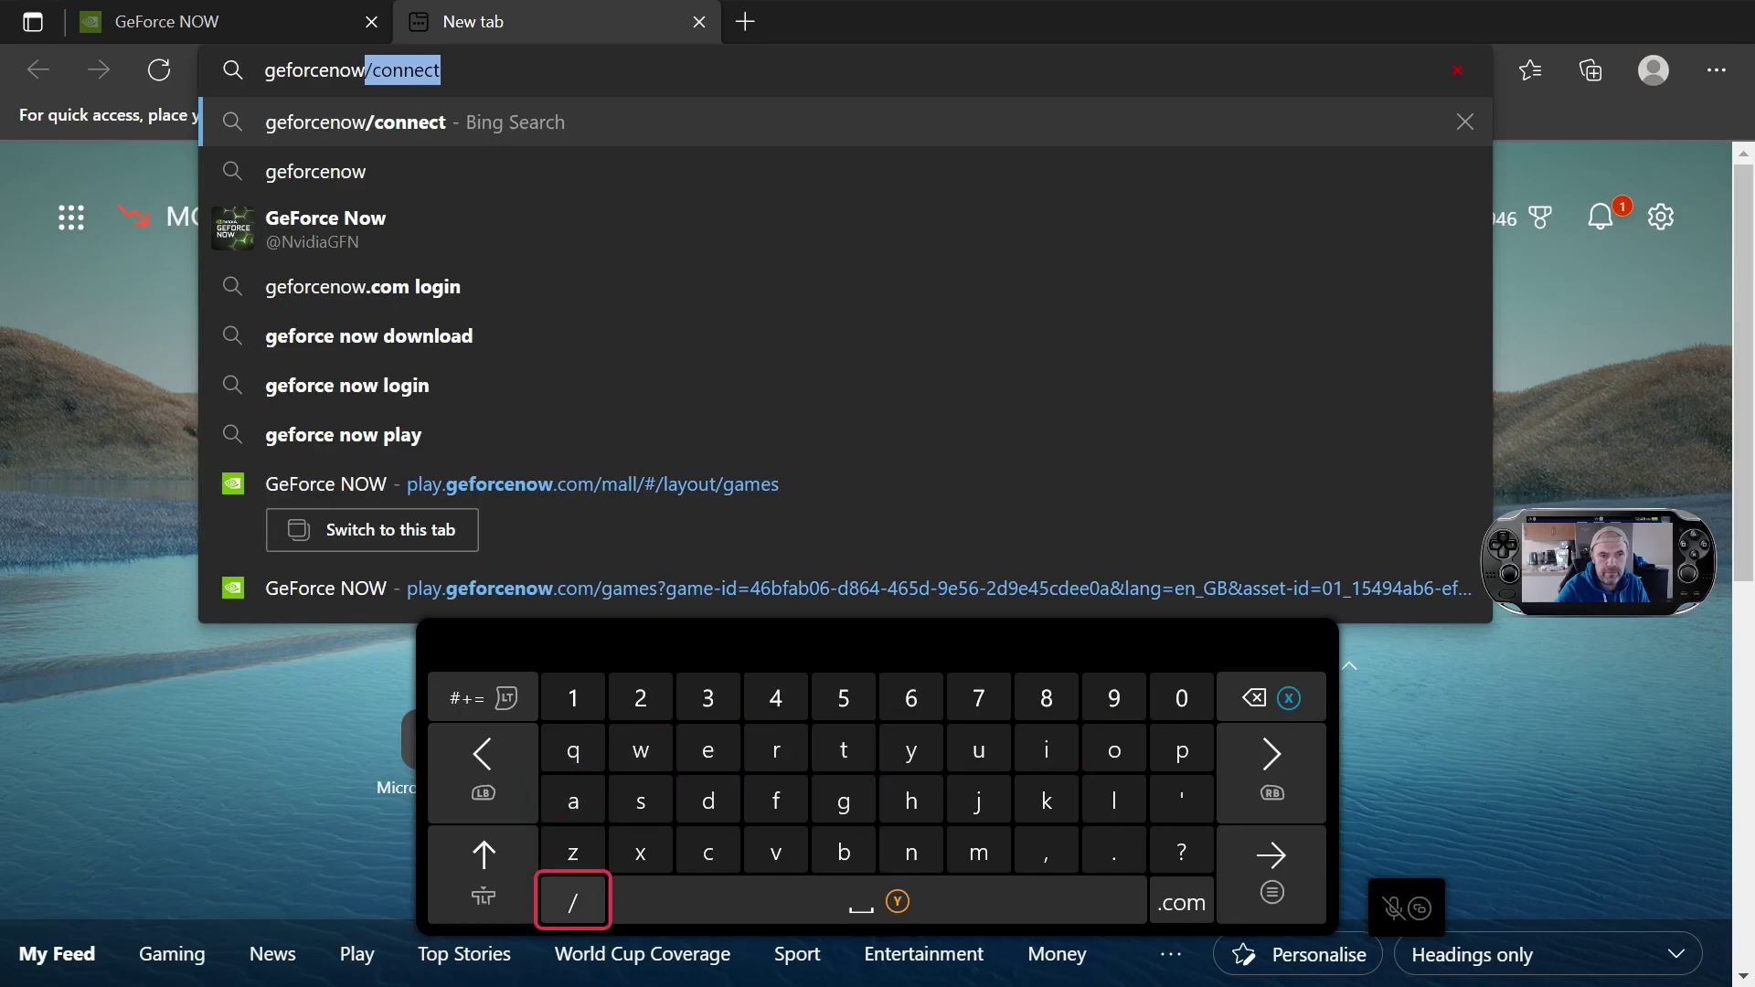
# Step: Complete the address as geforcenow.com/connect using the 'connect' suggestion and load it
pyautogui.press('Right')
pyautogui.press('Right')
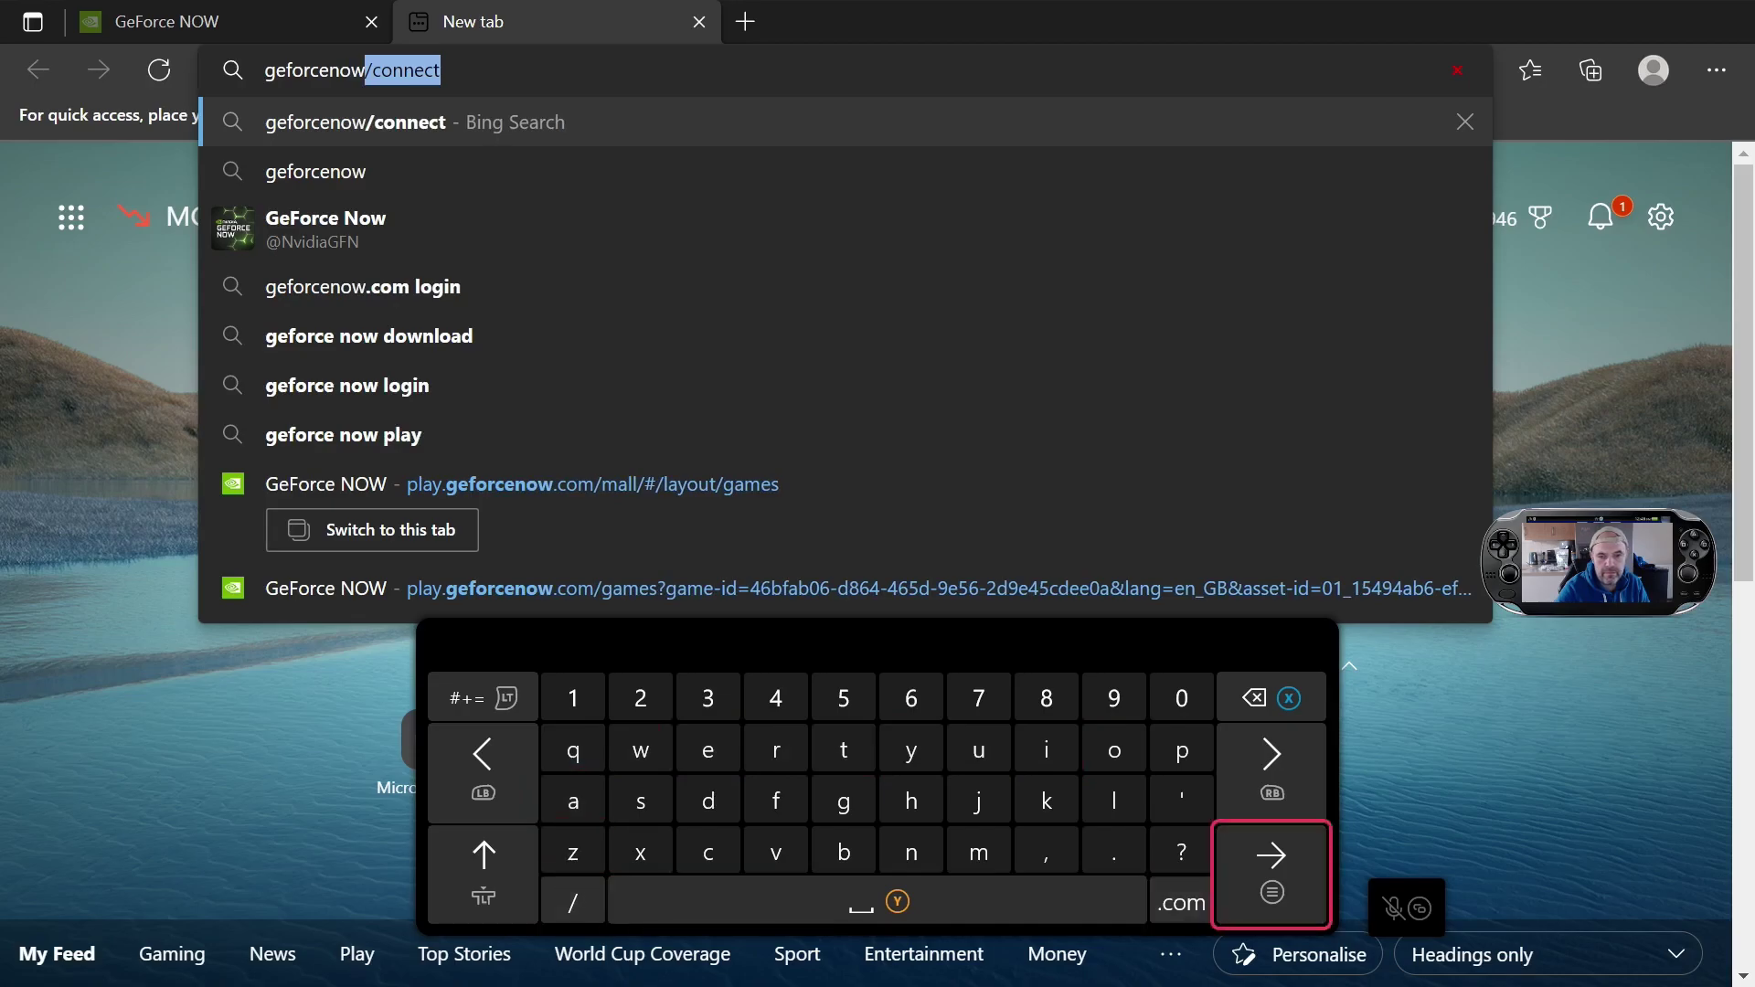
pyautogui.press('Left')
pyautogui.press('Up')
pyautogui.press('Down')
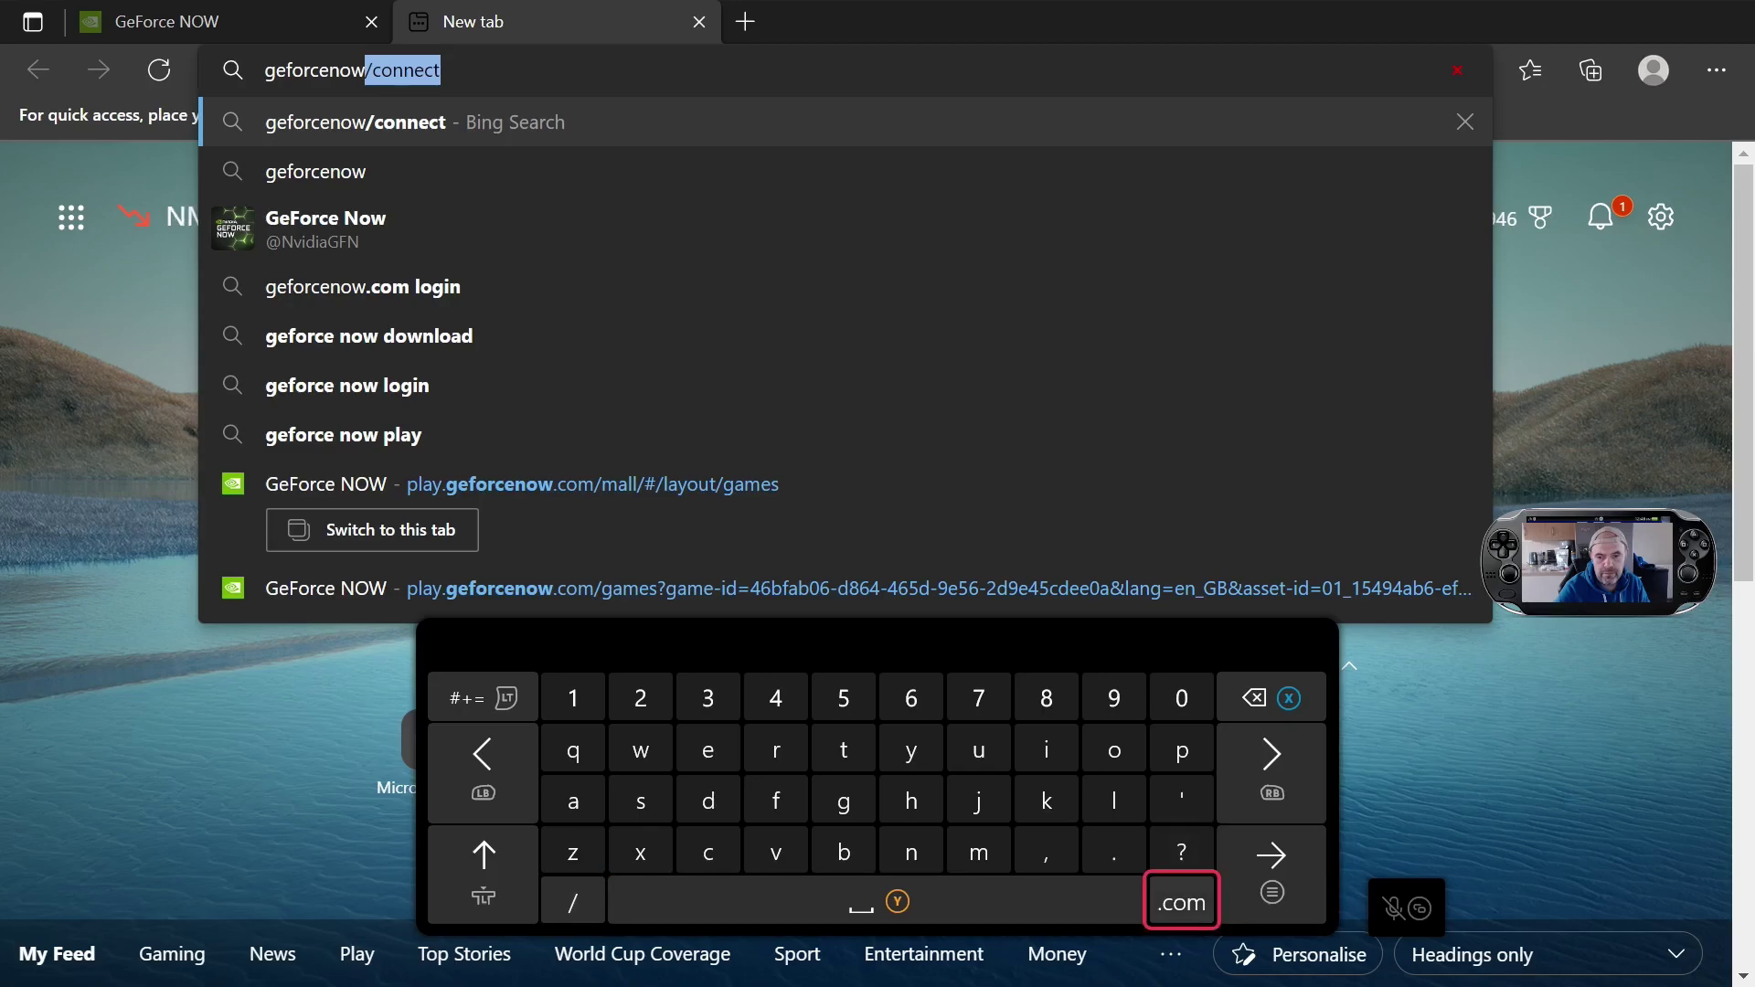
pyautogui.write('.com')
pyautogui.press('Left')
pyautogui.press('Left')
pyautogui.press('Right')
pyautogui.write('/')
pyautogui.press('Right')
pyautogui.press('Right')
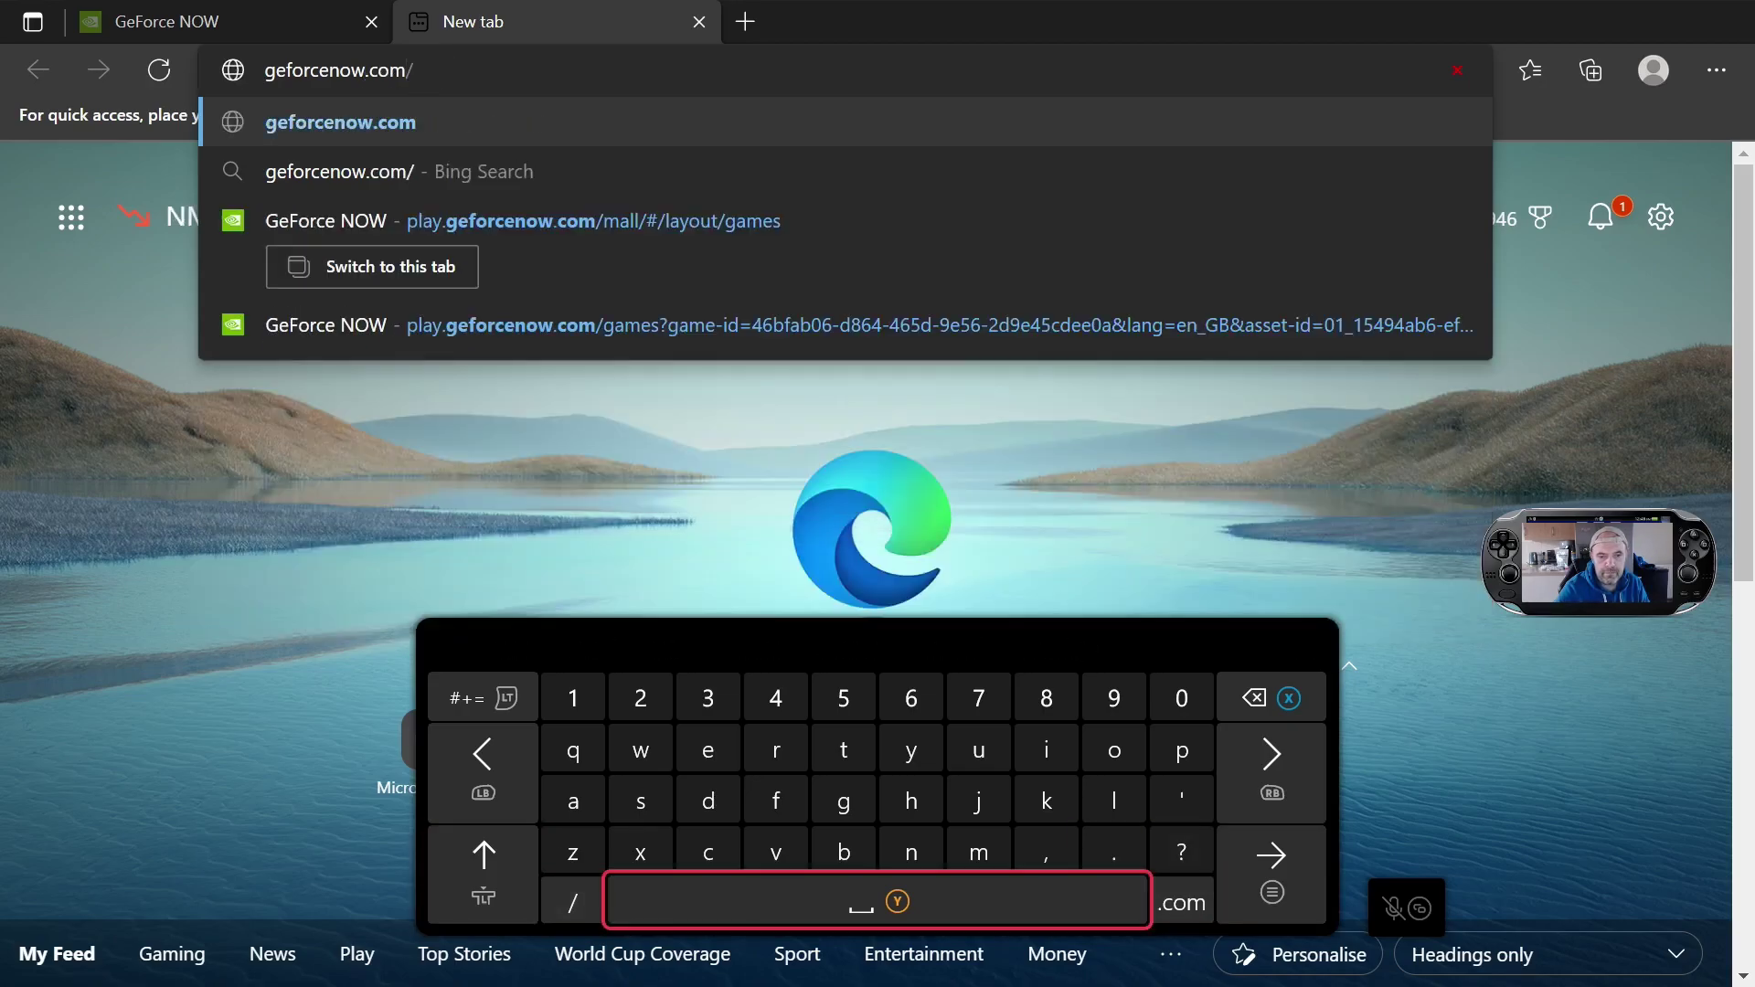
pyautogui.press('Up')
pyautogui.press('Left')
pyautogui.press('Left')
pyautogui.press('Left')
pyautogui.press('Left')
pyautogui.press('Left')
pyautogui.press('Left')
pyautogui.press('Left')
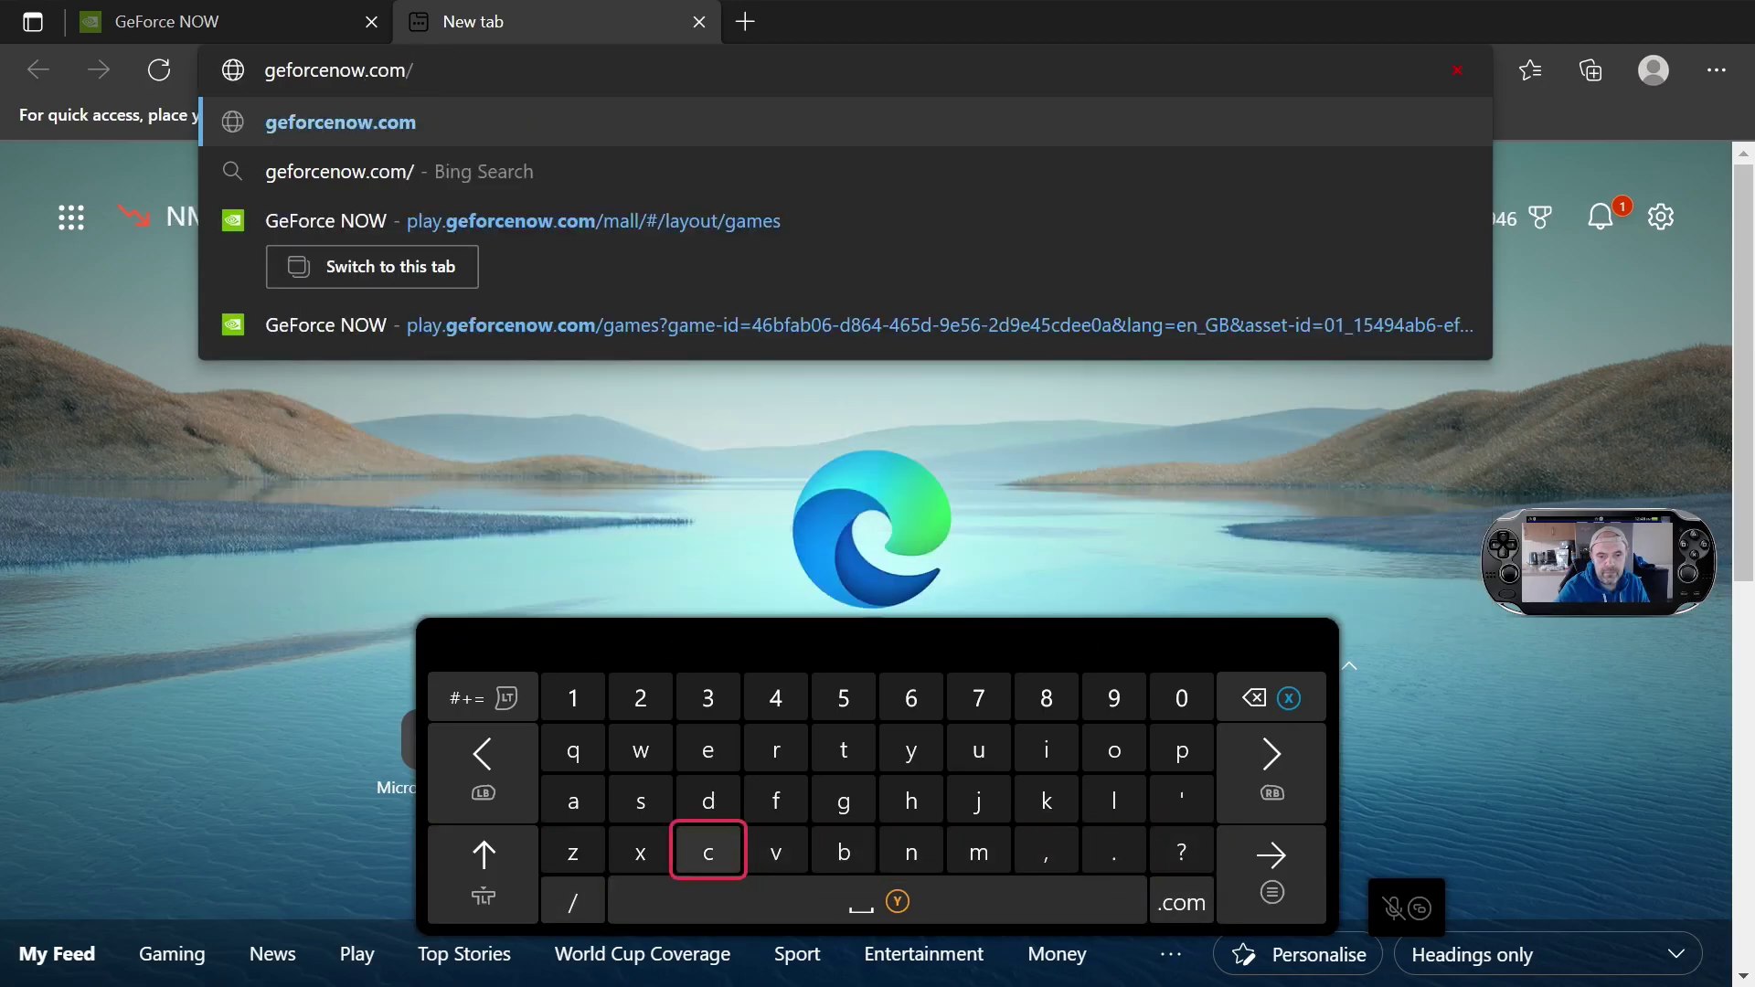
pyautogui.write('c')
pyautogui.press('Right')
pyautogui.press('Right')
pyautogui.press('Right')
pyautogui.press('Right')
pyautogui.press('Right')
pyautogui.press('Right')
pyautogui.press('Up')
pyautogui.press('Up')
pyautogui.write('o')
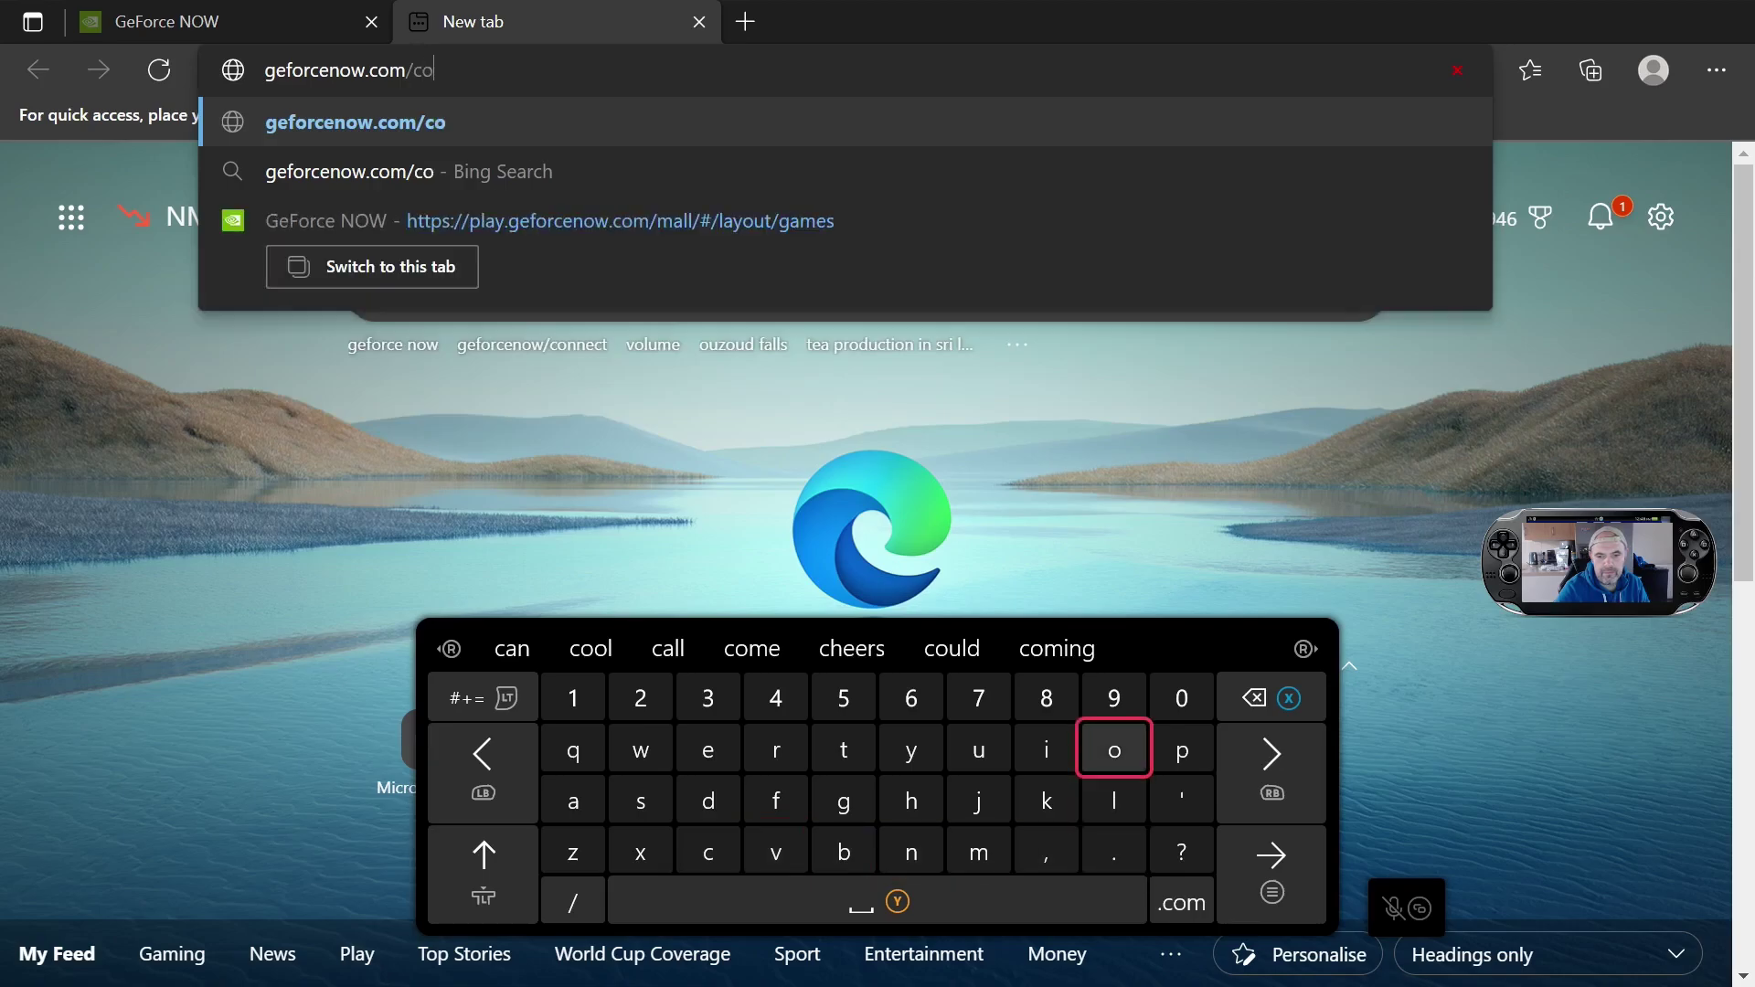
pyautogui.press('Down')
pyautogui.press('Left')
pyautogui.press('Left')
pyautogui.press('Left')
pyautogui.press('Down')
pyautogui.write('nn')
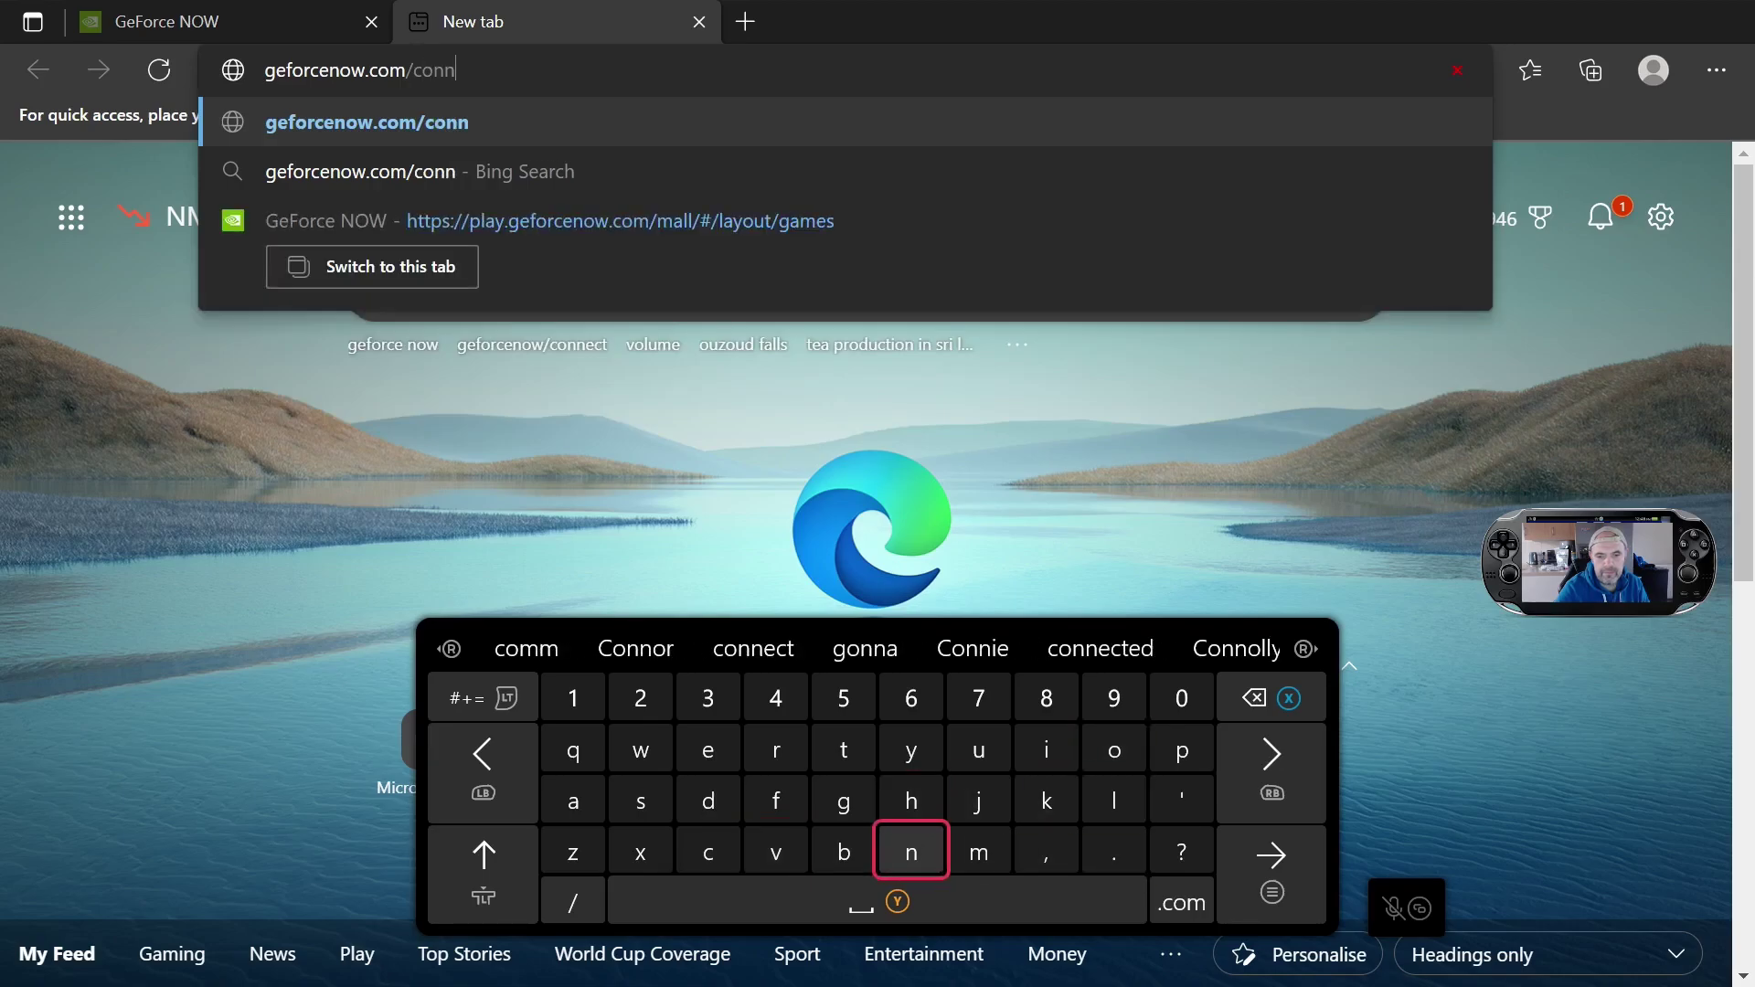
pyautogui.press('Up')
pyautogui.press('Up')
pyautogui.press('Up')
pyautogui.press('Up')
pyautogui.press('Left')
pyautogui.press('Left')
pyautogui.press('Down')
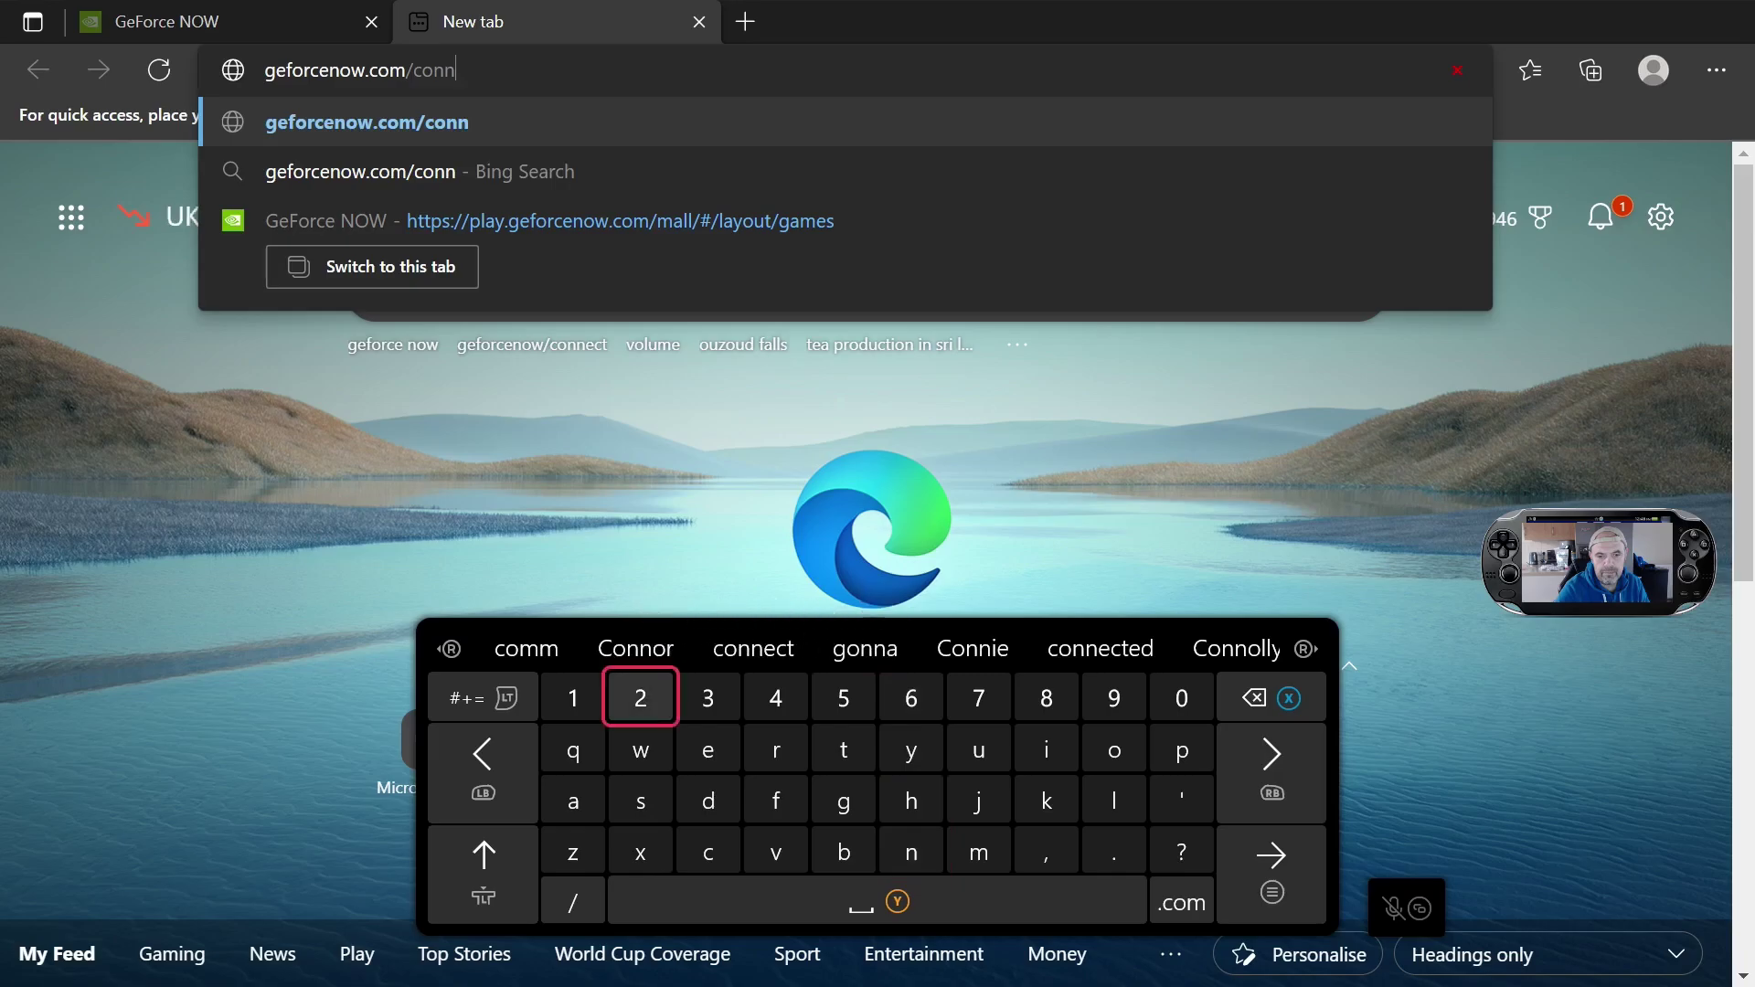
pyautogui.press('Right')
pyautogui.press('Up')
pyautogui.press('Return')
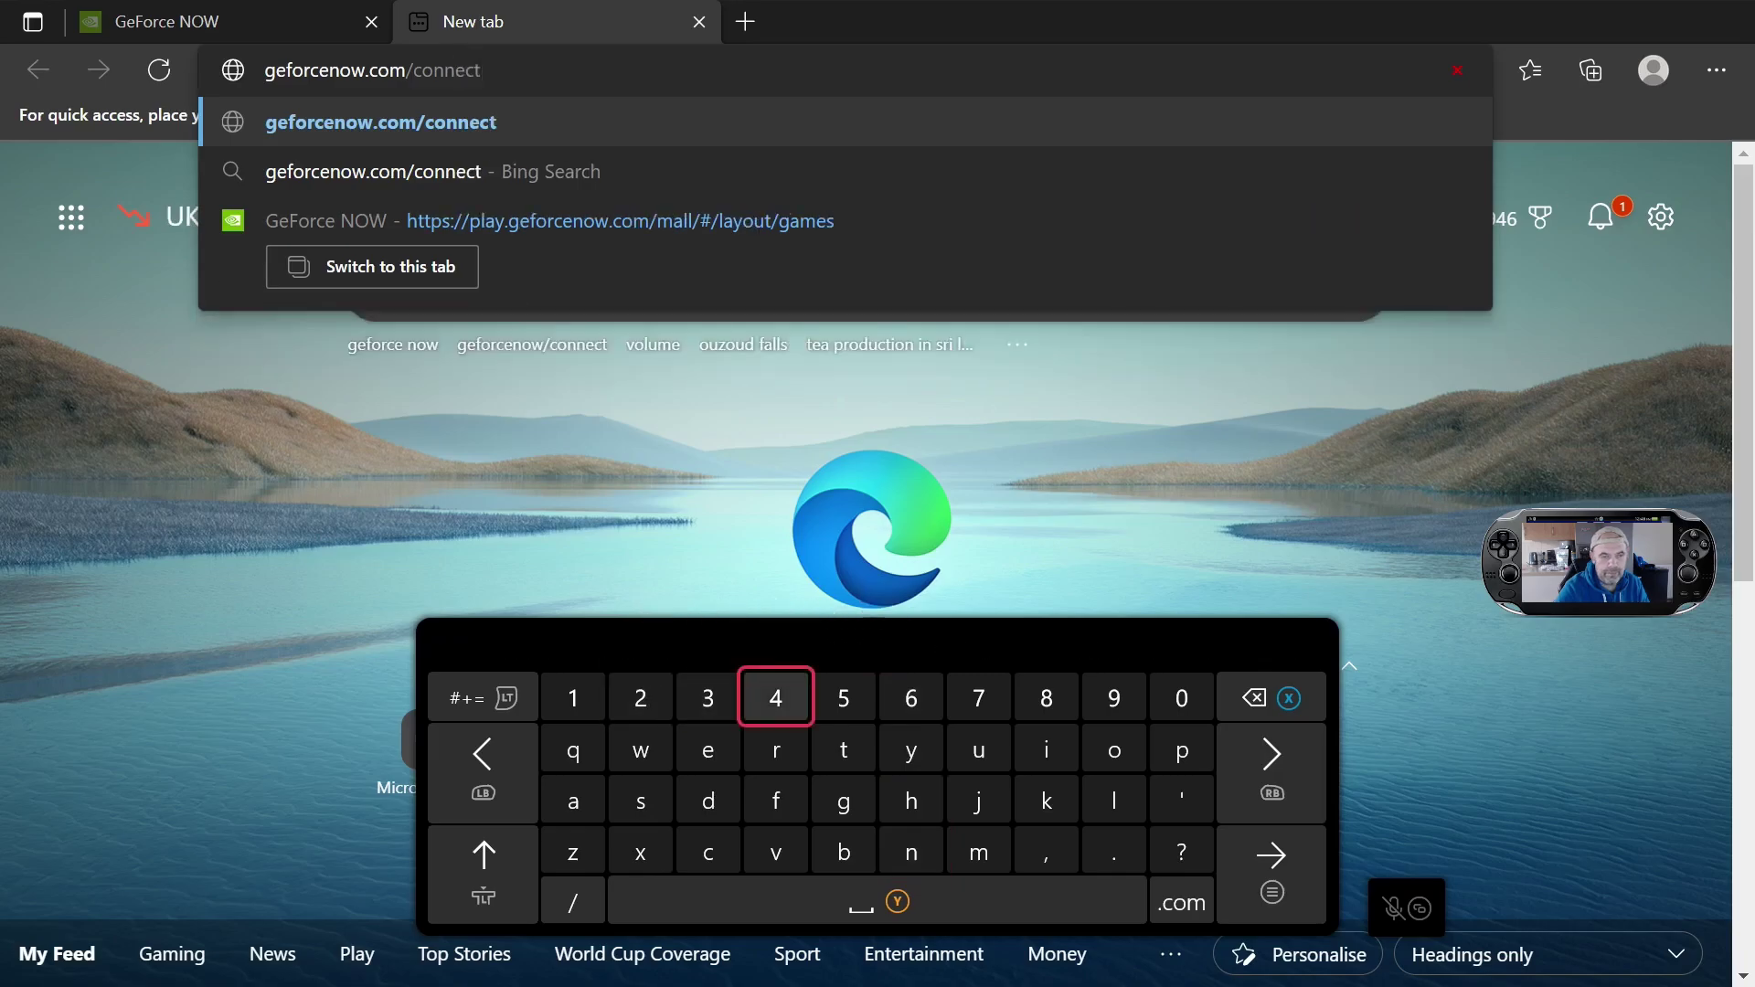
pyautogui.press('Return')
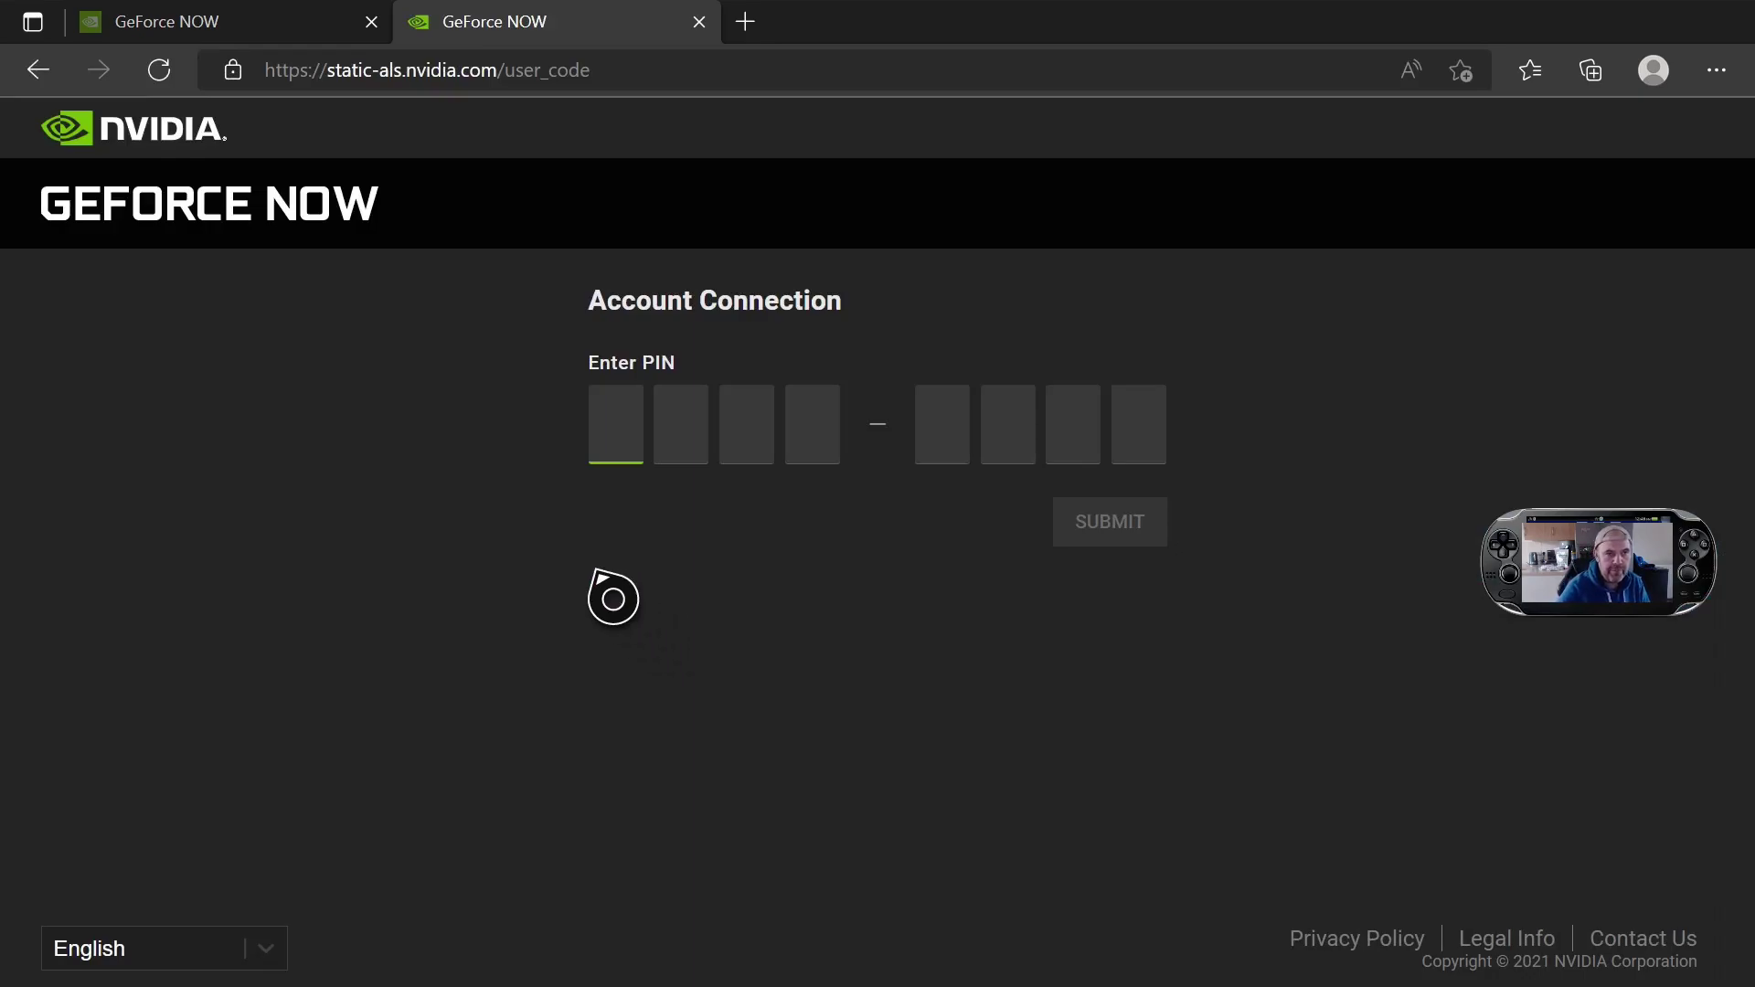
# Step: Back on the GeForce NOW tab, connect Epic Games again to get a fresh PIN and QR code
pyautogui.click(260, 35)
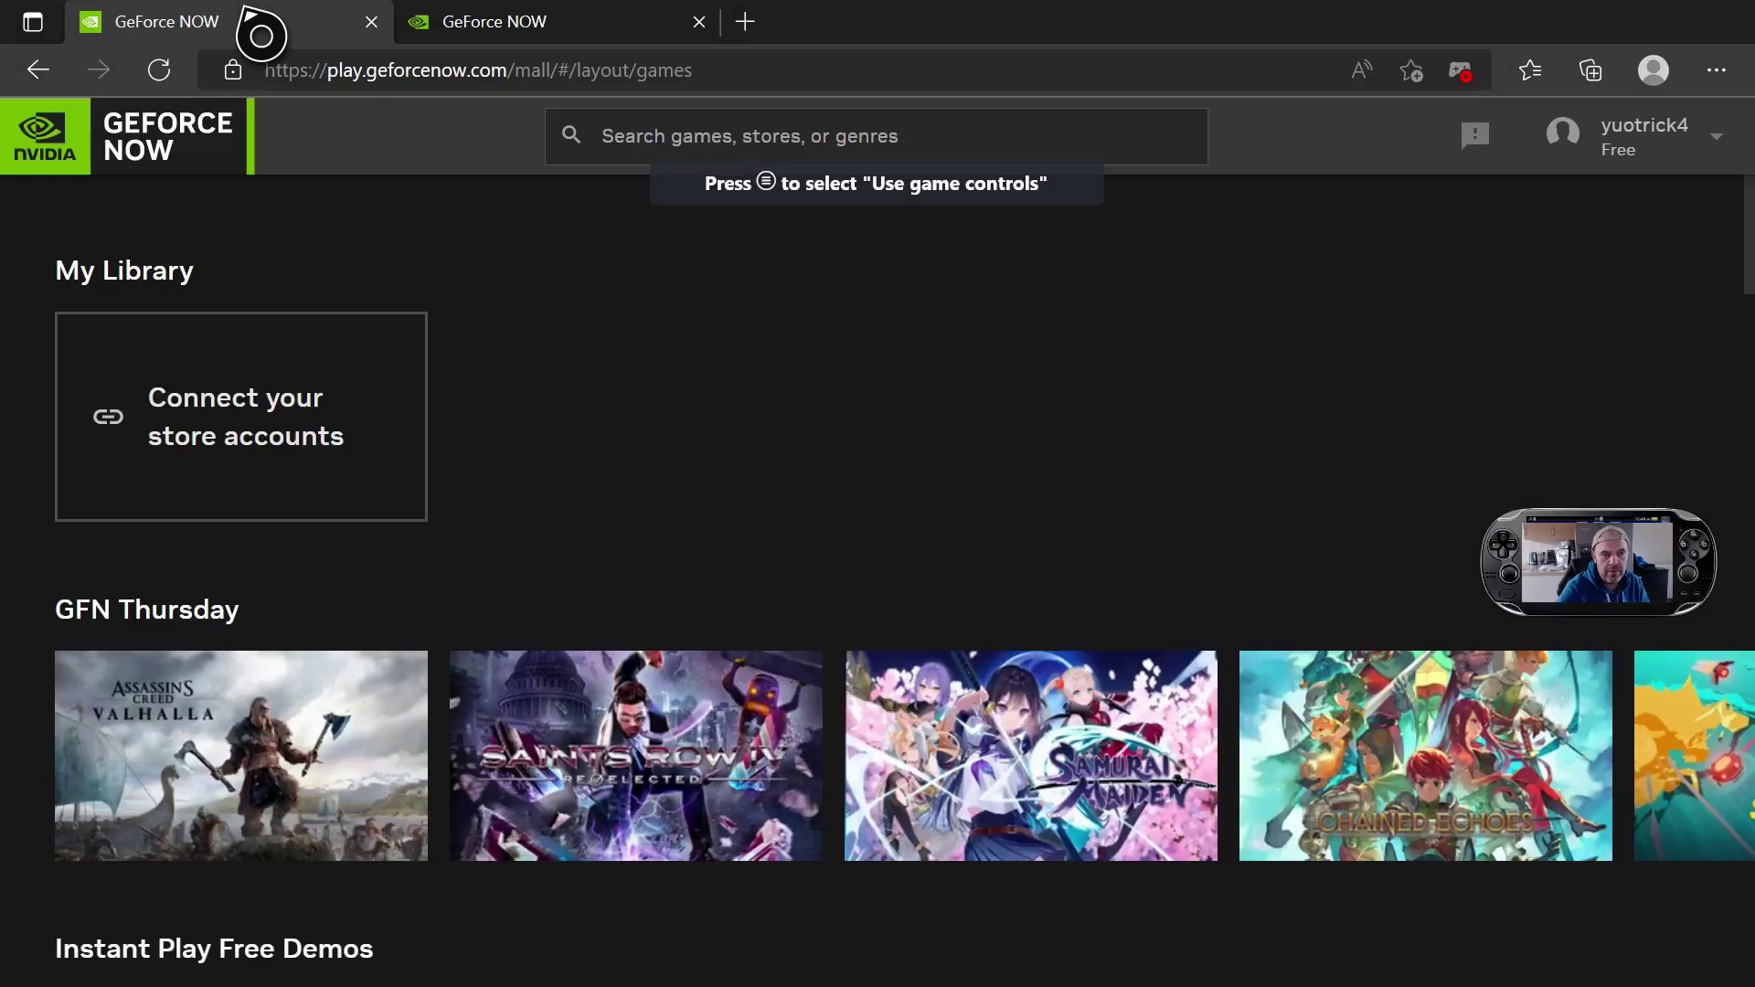
pyautogui.click(259, 409)
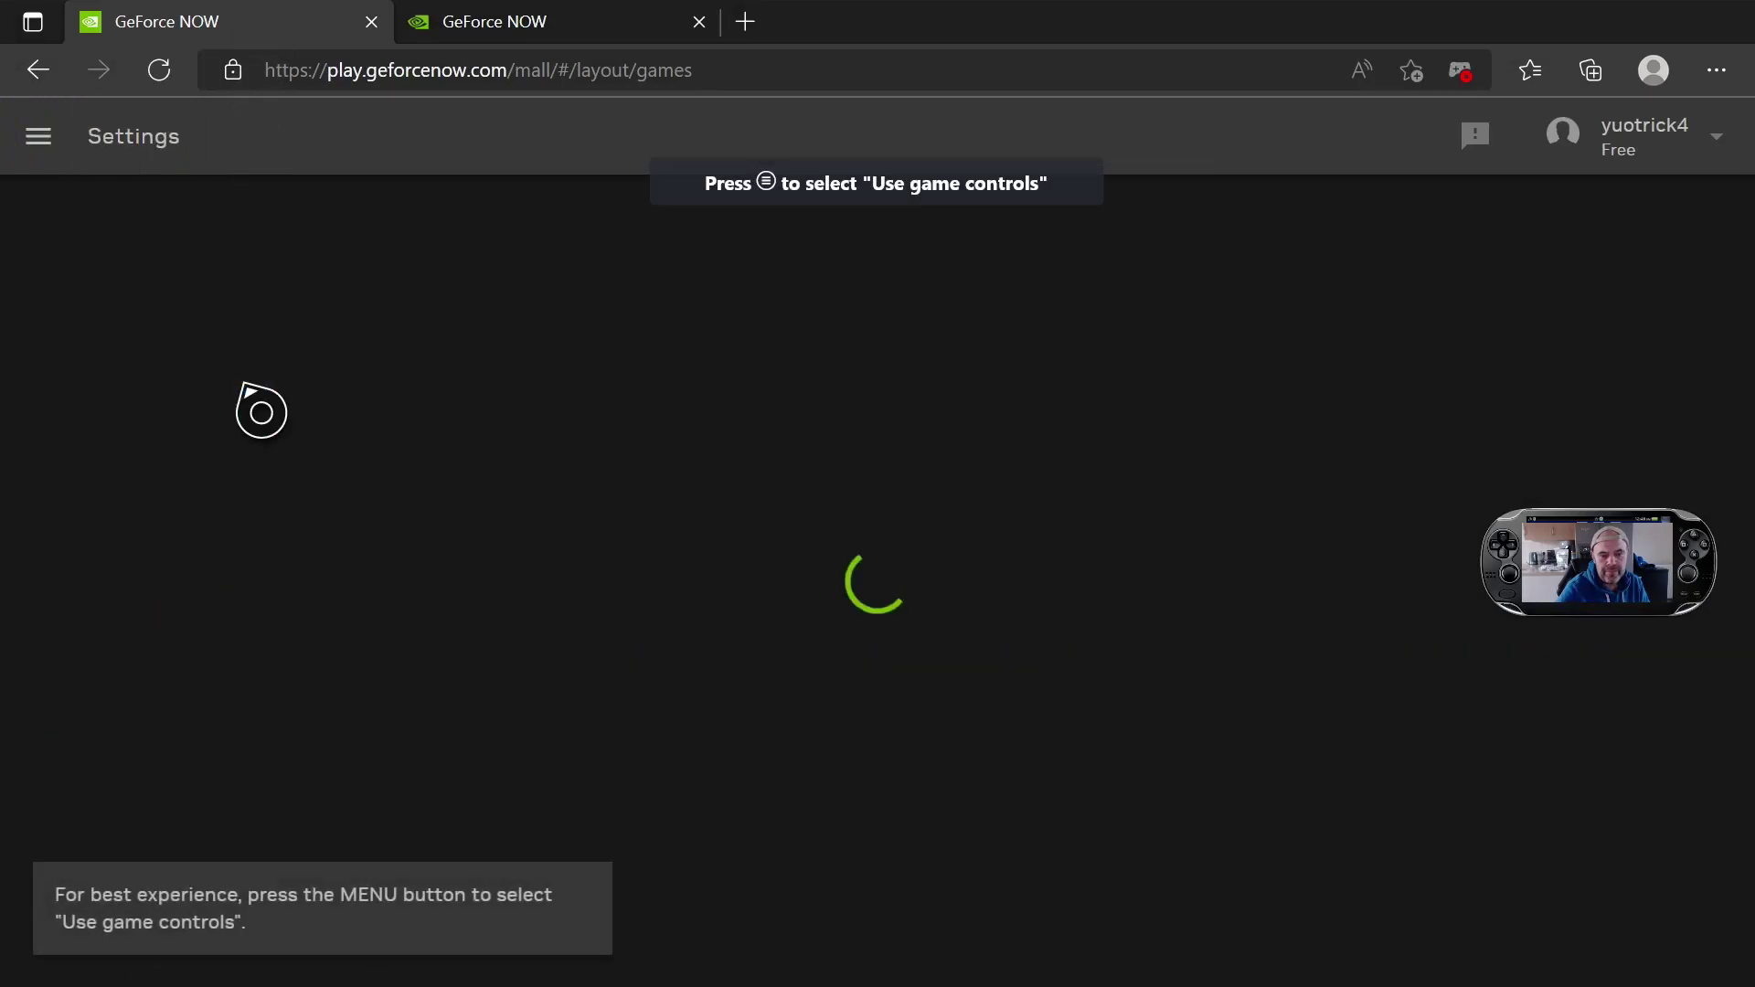
pyautogui.click(1664, 475)
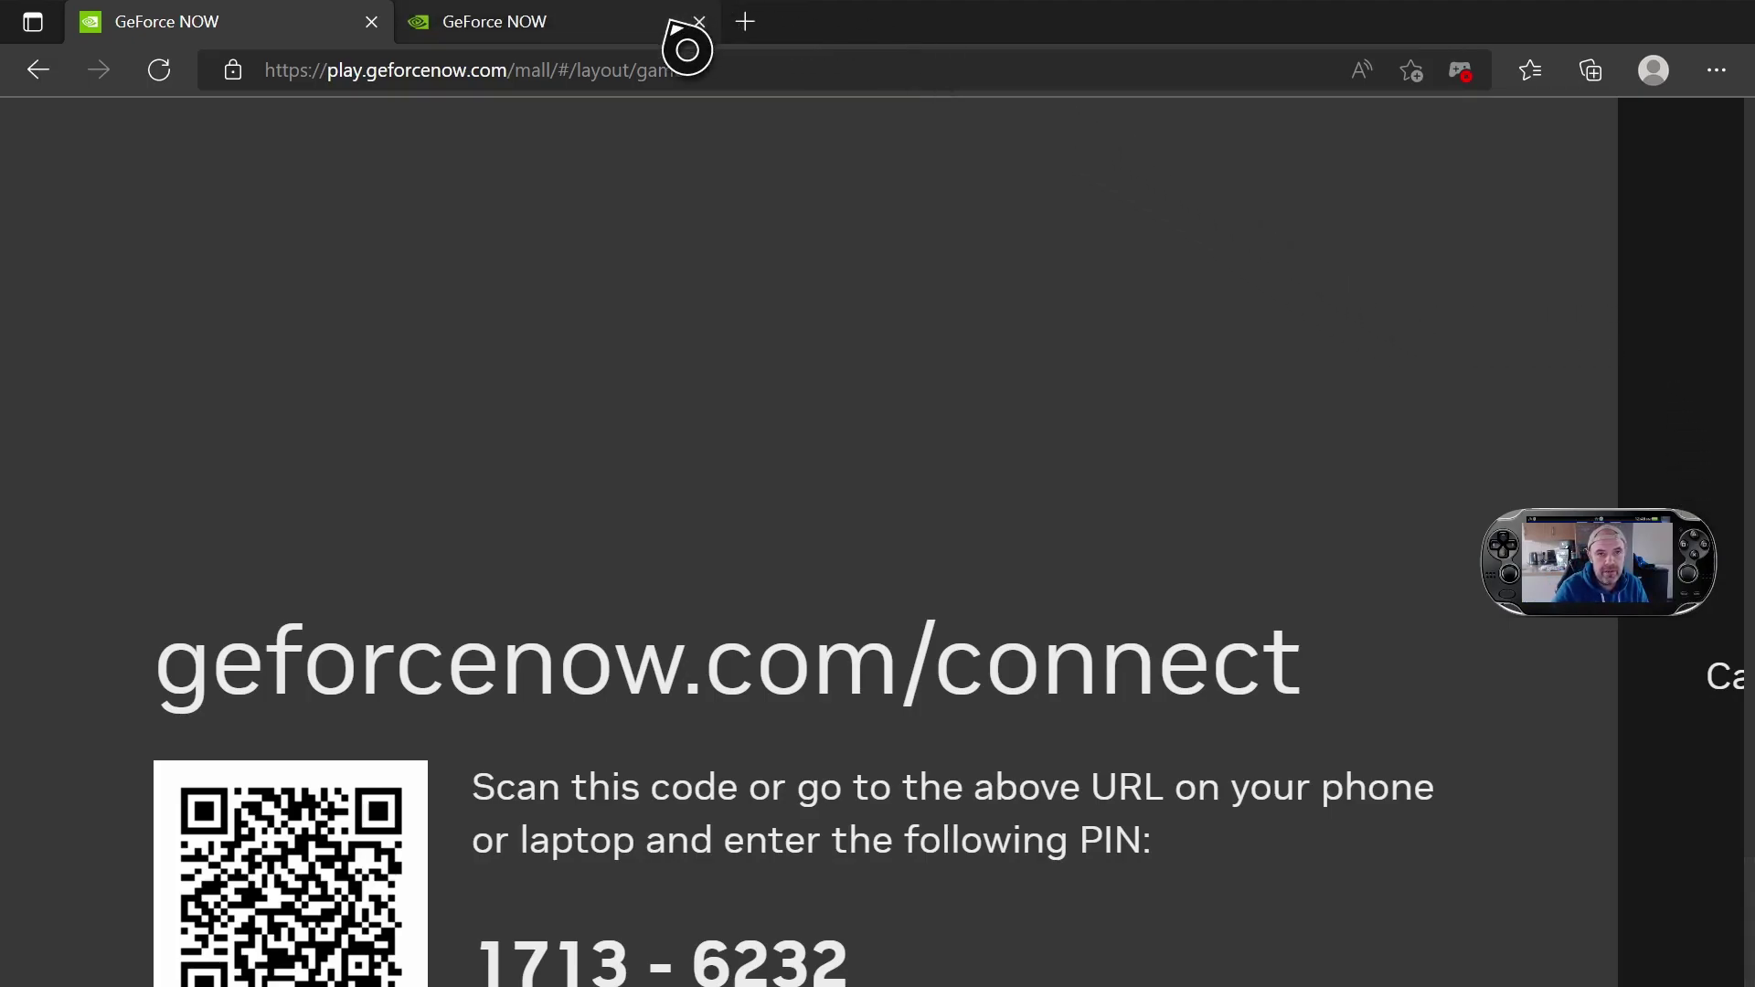
# Step: On the Account Connection tab, enter the first digits of the pairing PIN
pyautogui.click(610, 23)
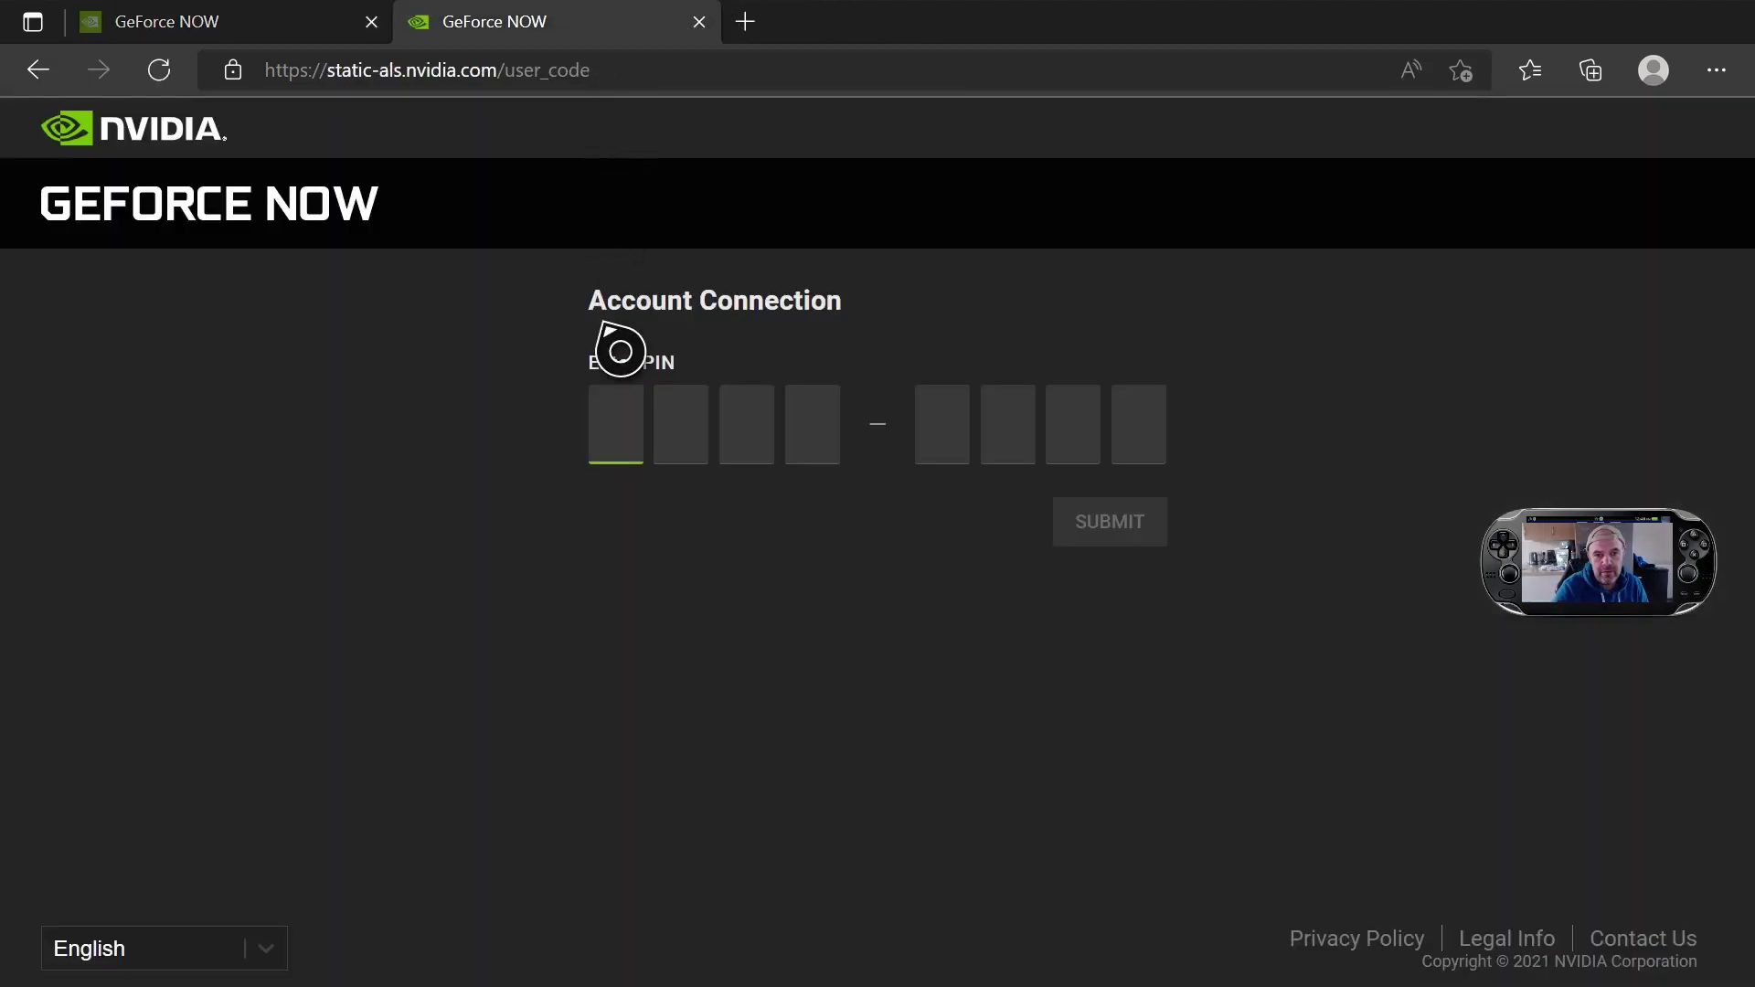
pyautogui.click(600, 405)
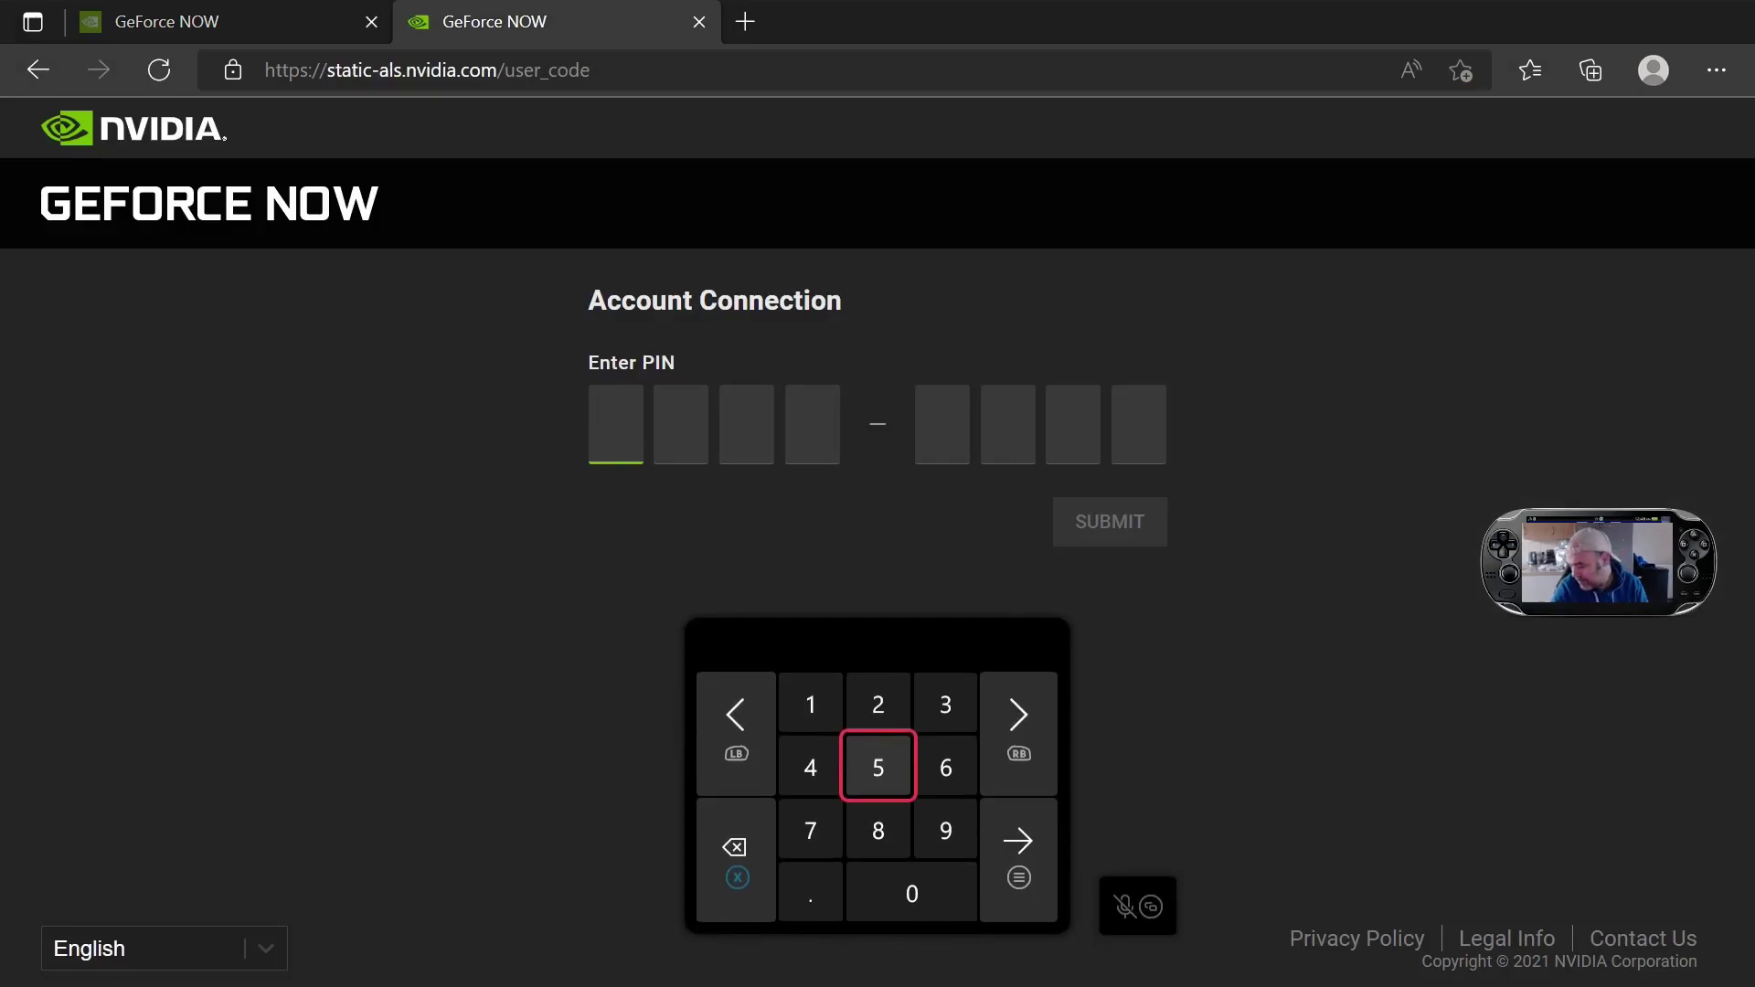
pyautogui.press('Left')
pyautogui.press('Up')
pyautogui.press('Return')
pyautogui.press('Down')
pyautogui.press('Down')
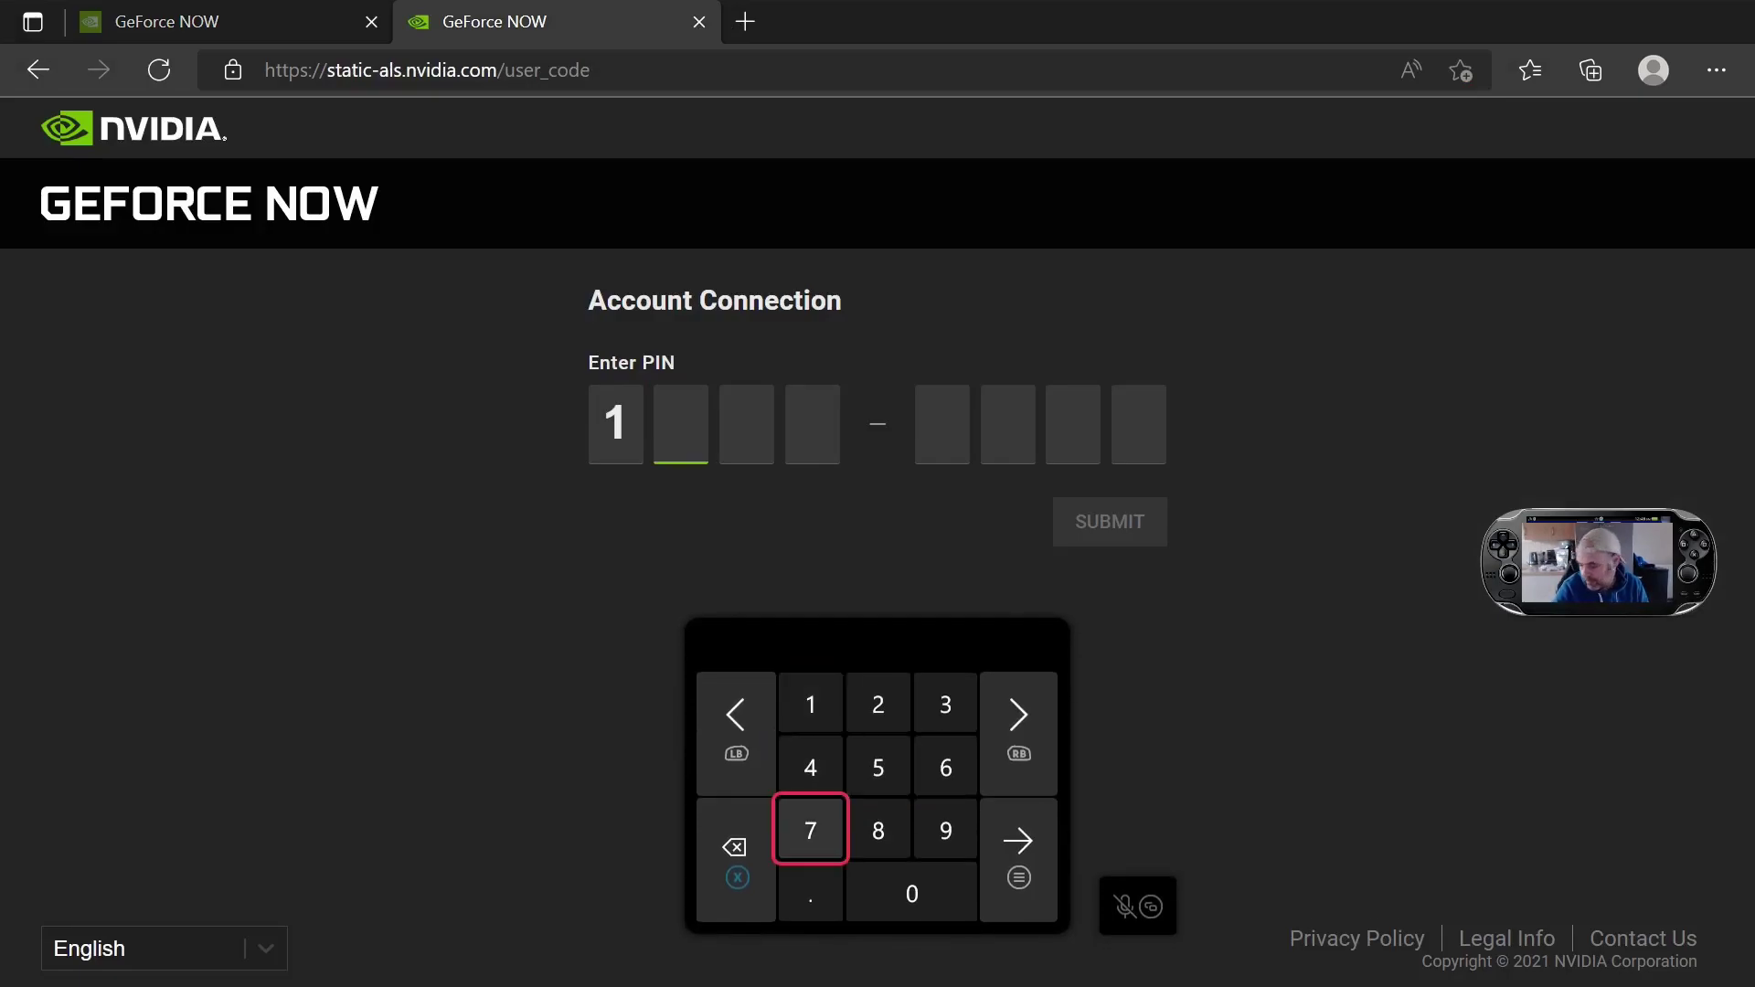
pyautogui.press('Return')
pyautogui.press('Up')
pyautogui.press('Up')
pyautogui.press('Return')
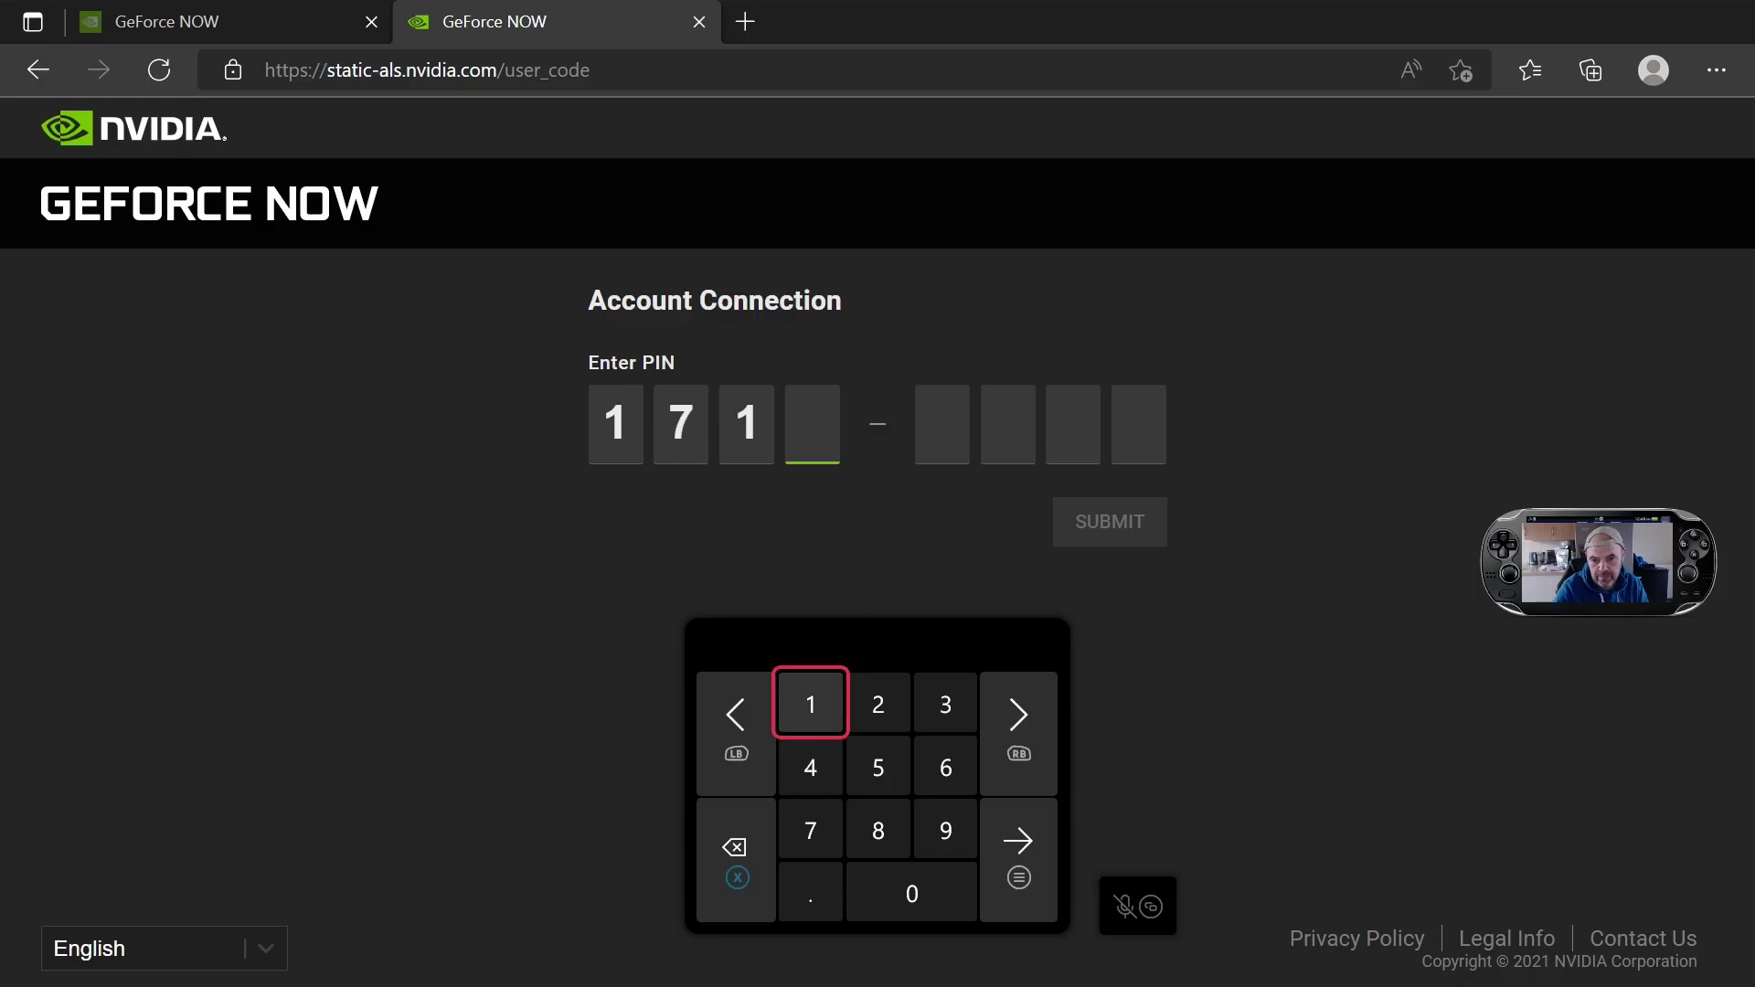
pyautogui.press('Right')
pyautogui.press('Right')
pyautogui.press('Return')
# Step: Enter the remaining PIN digits and submit the code
pyautogui.press('Down')
pyautogui.press('Down')
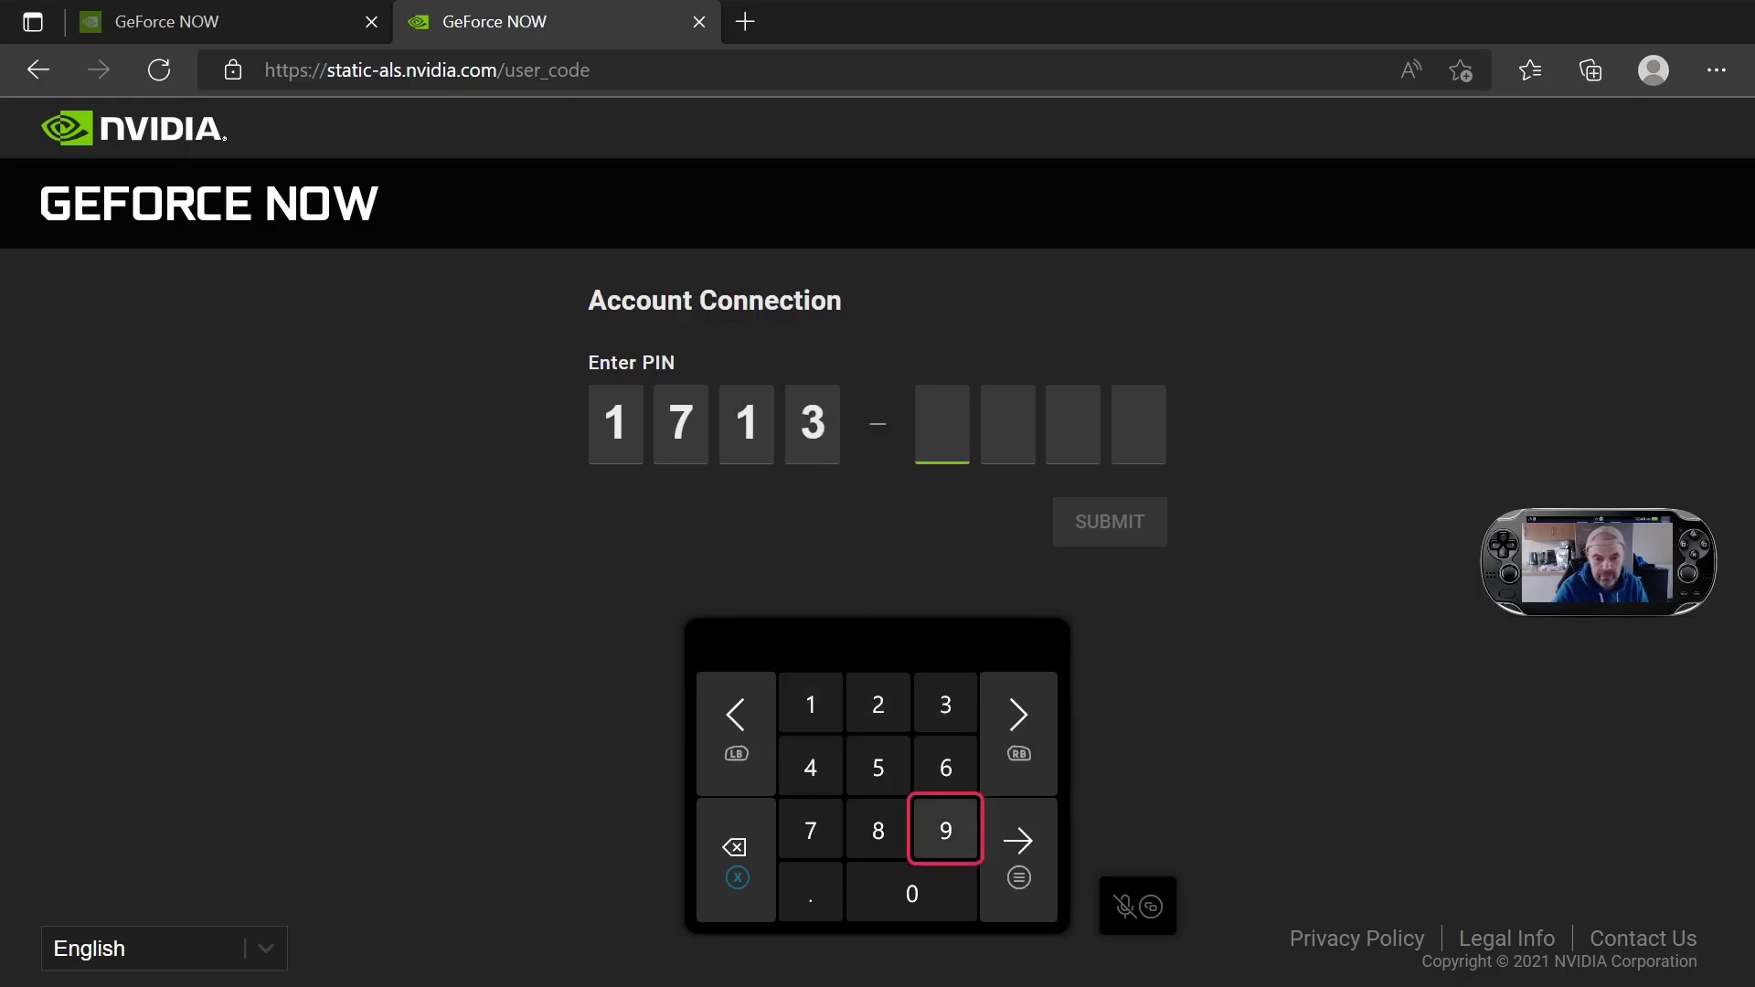
pyautogui.press('Up')
pyautogui.press('Return')
pyautogui.press('Left')
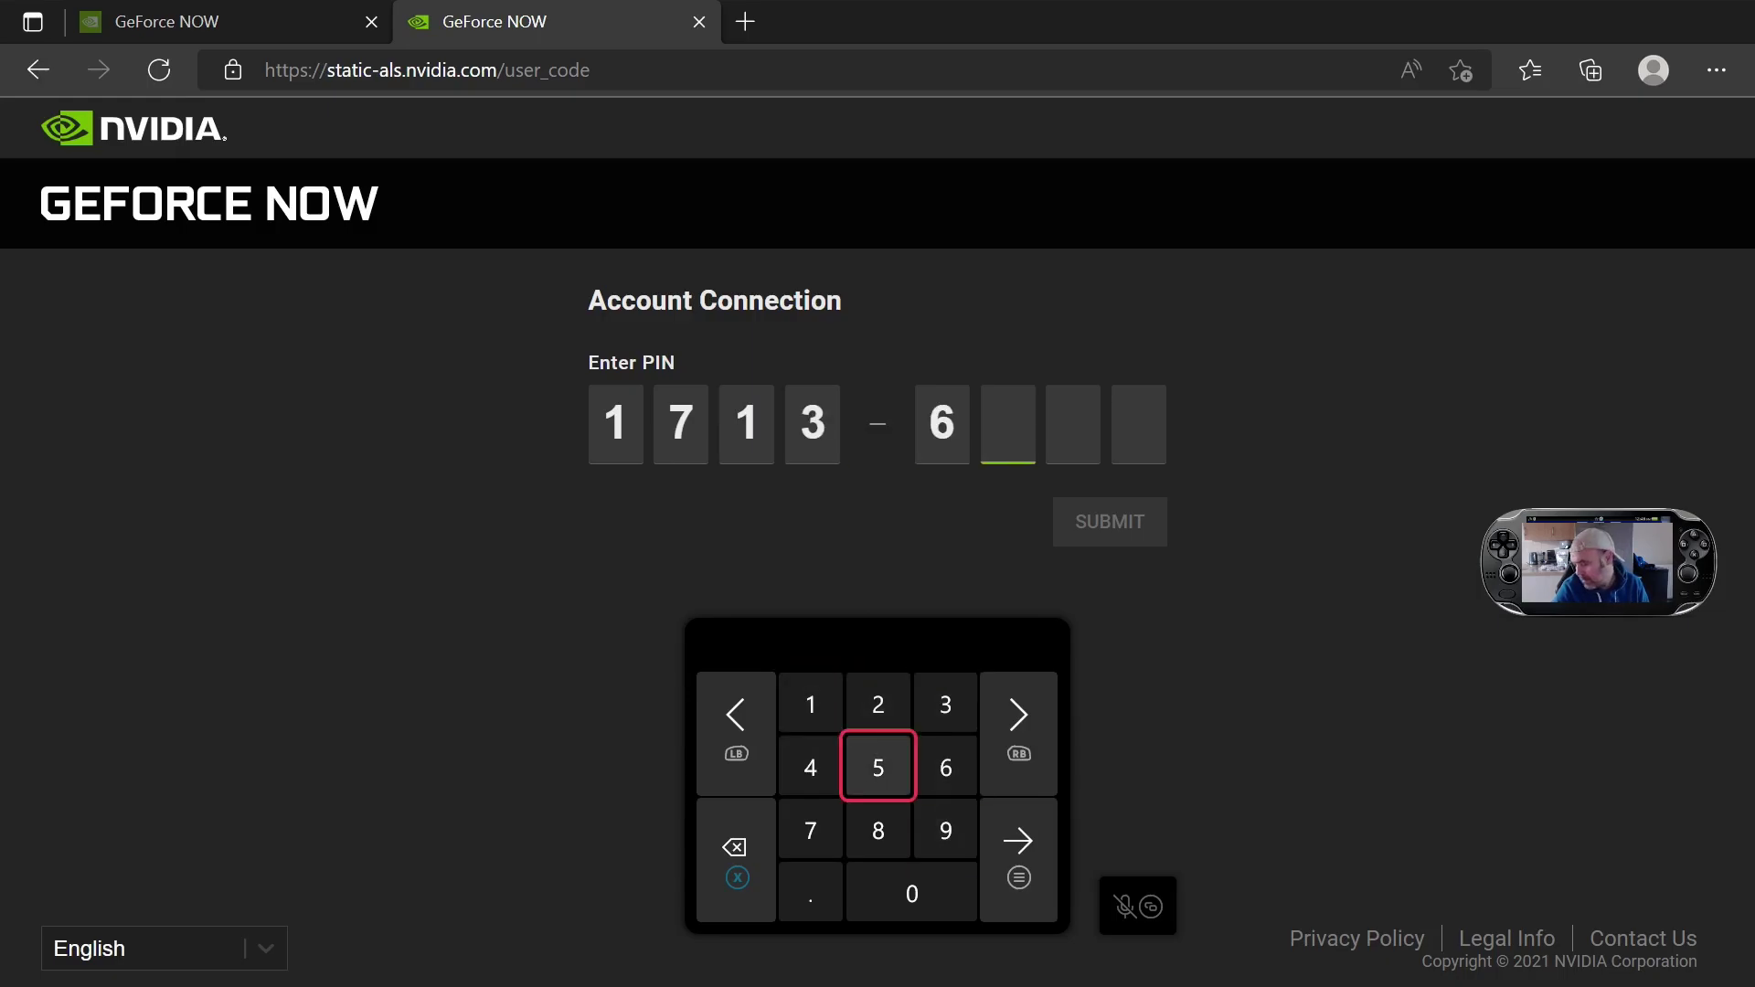
pyautogui.press('Up')
pyautogui.press('Return')
pyautogui.press('Right')
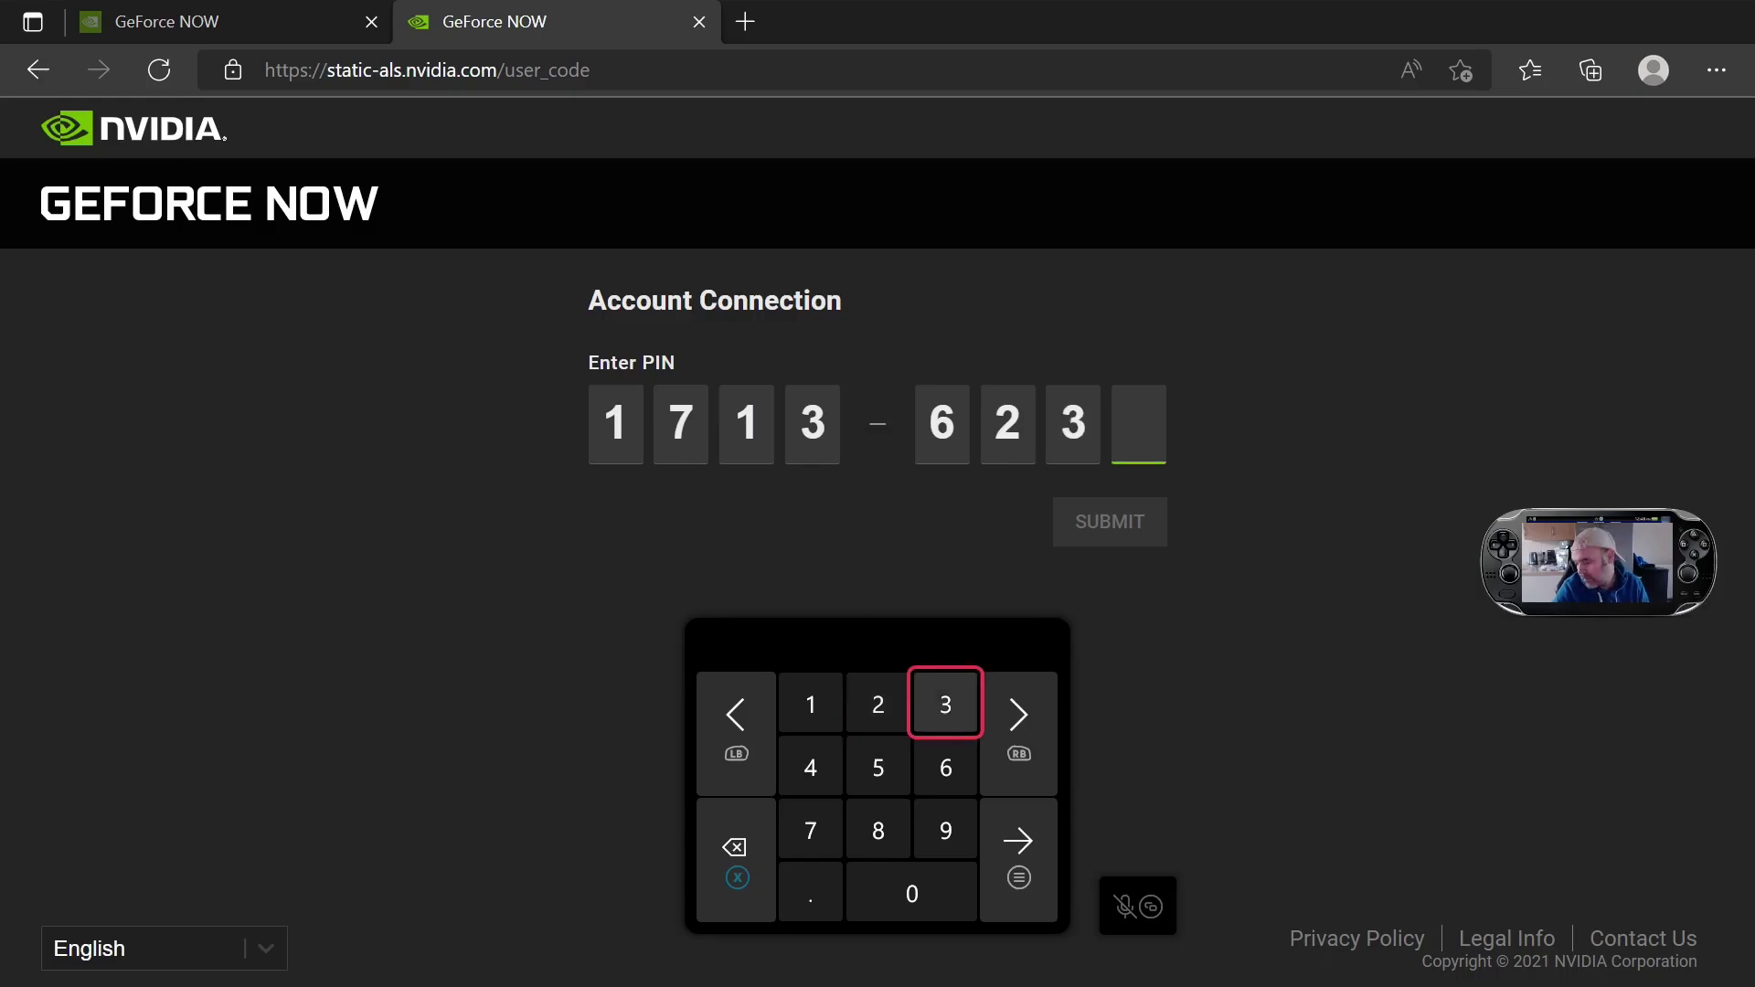
pyautogui.press('Left')
pyautogui.press('Return')
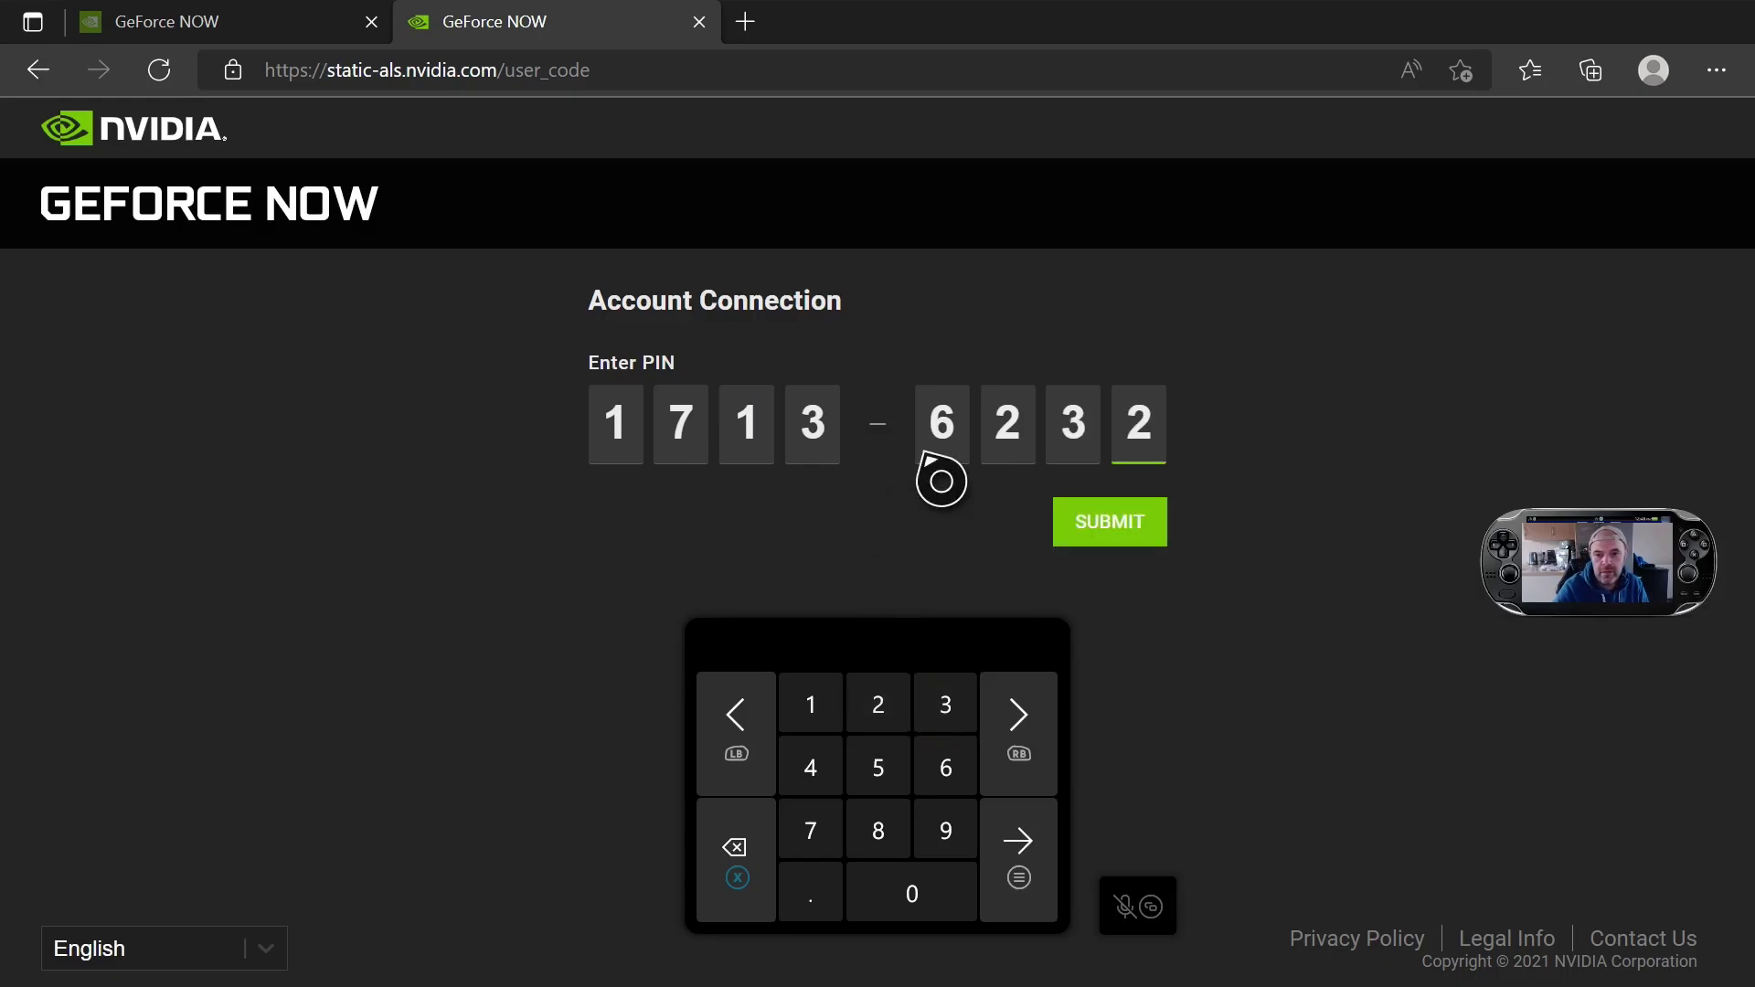
pyautogui.click(1154, 515)
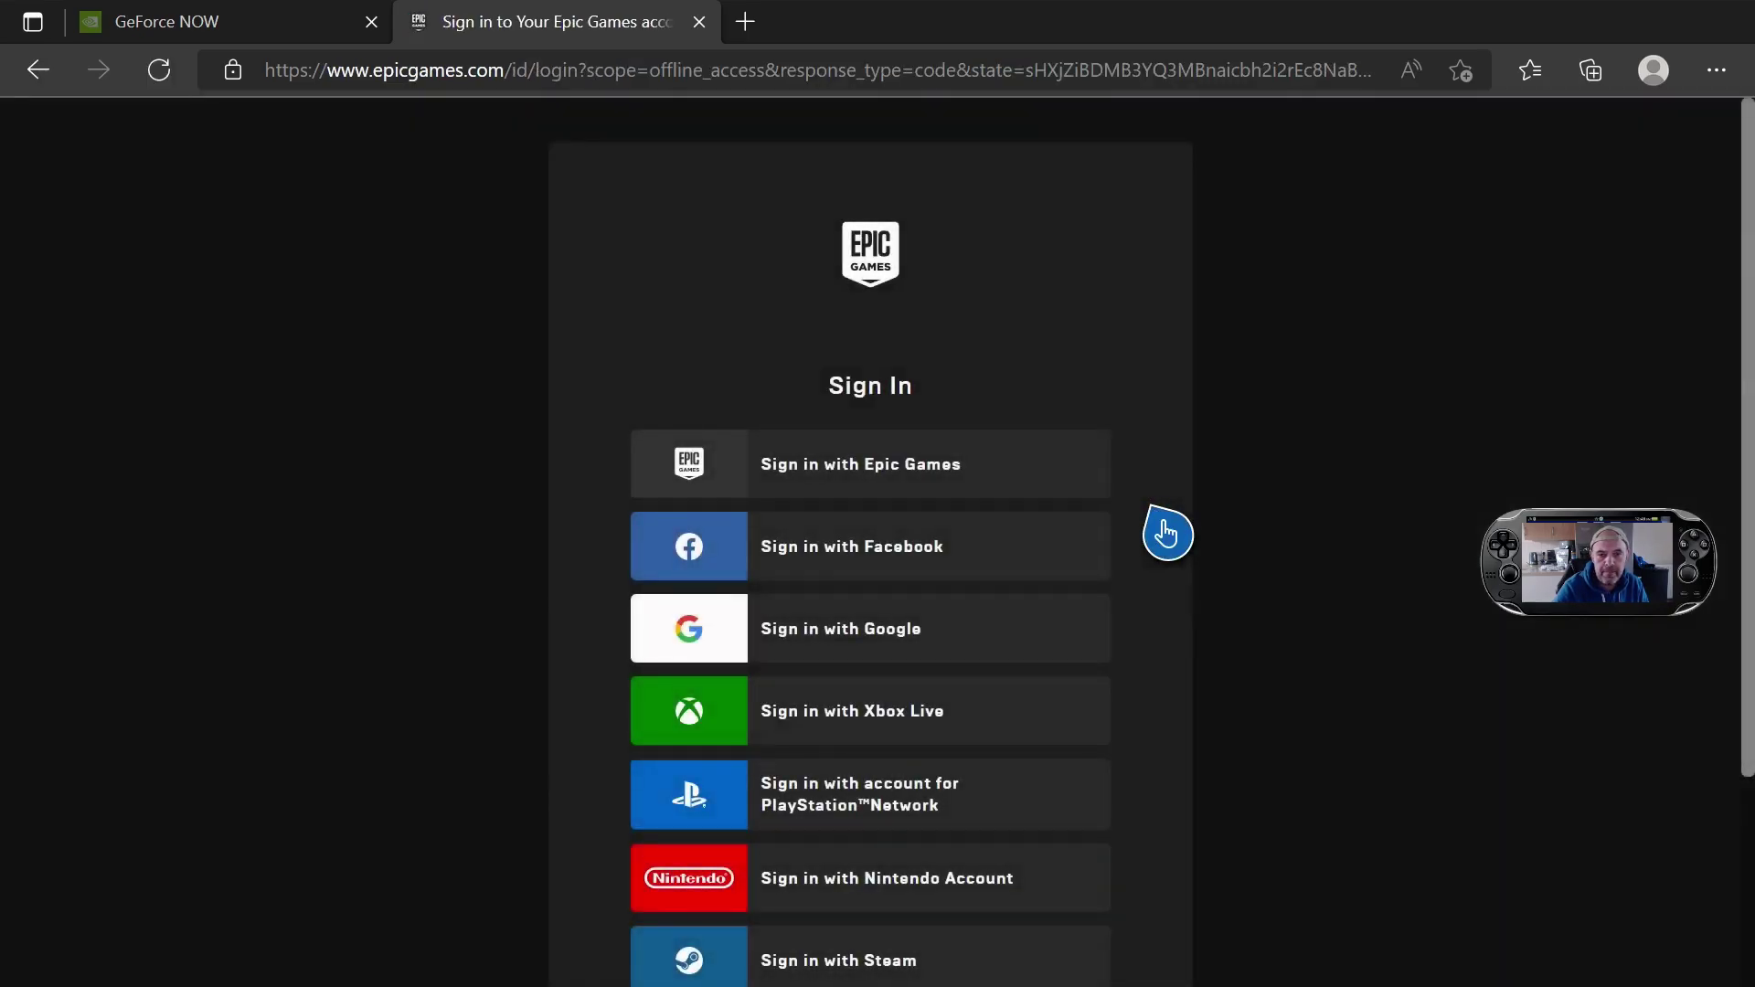
# Step: Sign in with Epic Games using the account e-mail address and password
pyautogui.click(1040, 501)
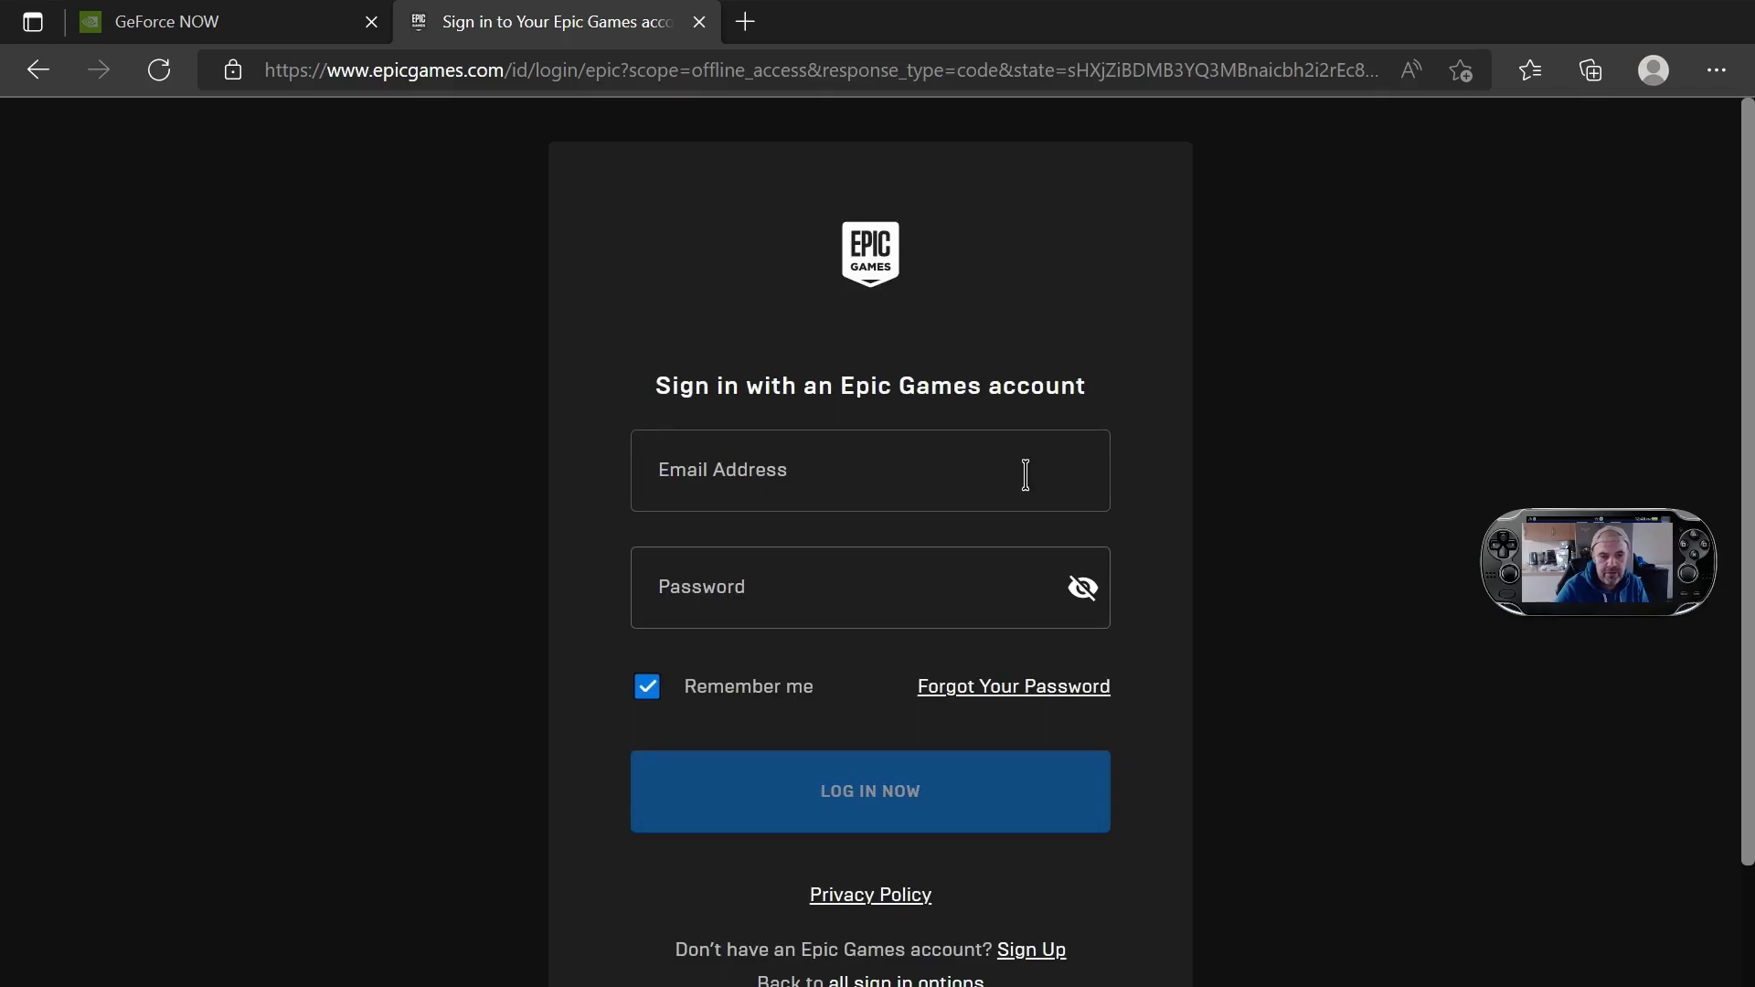
pyautogui.click(1026, 475)
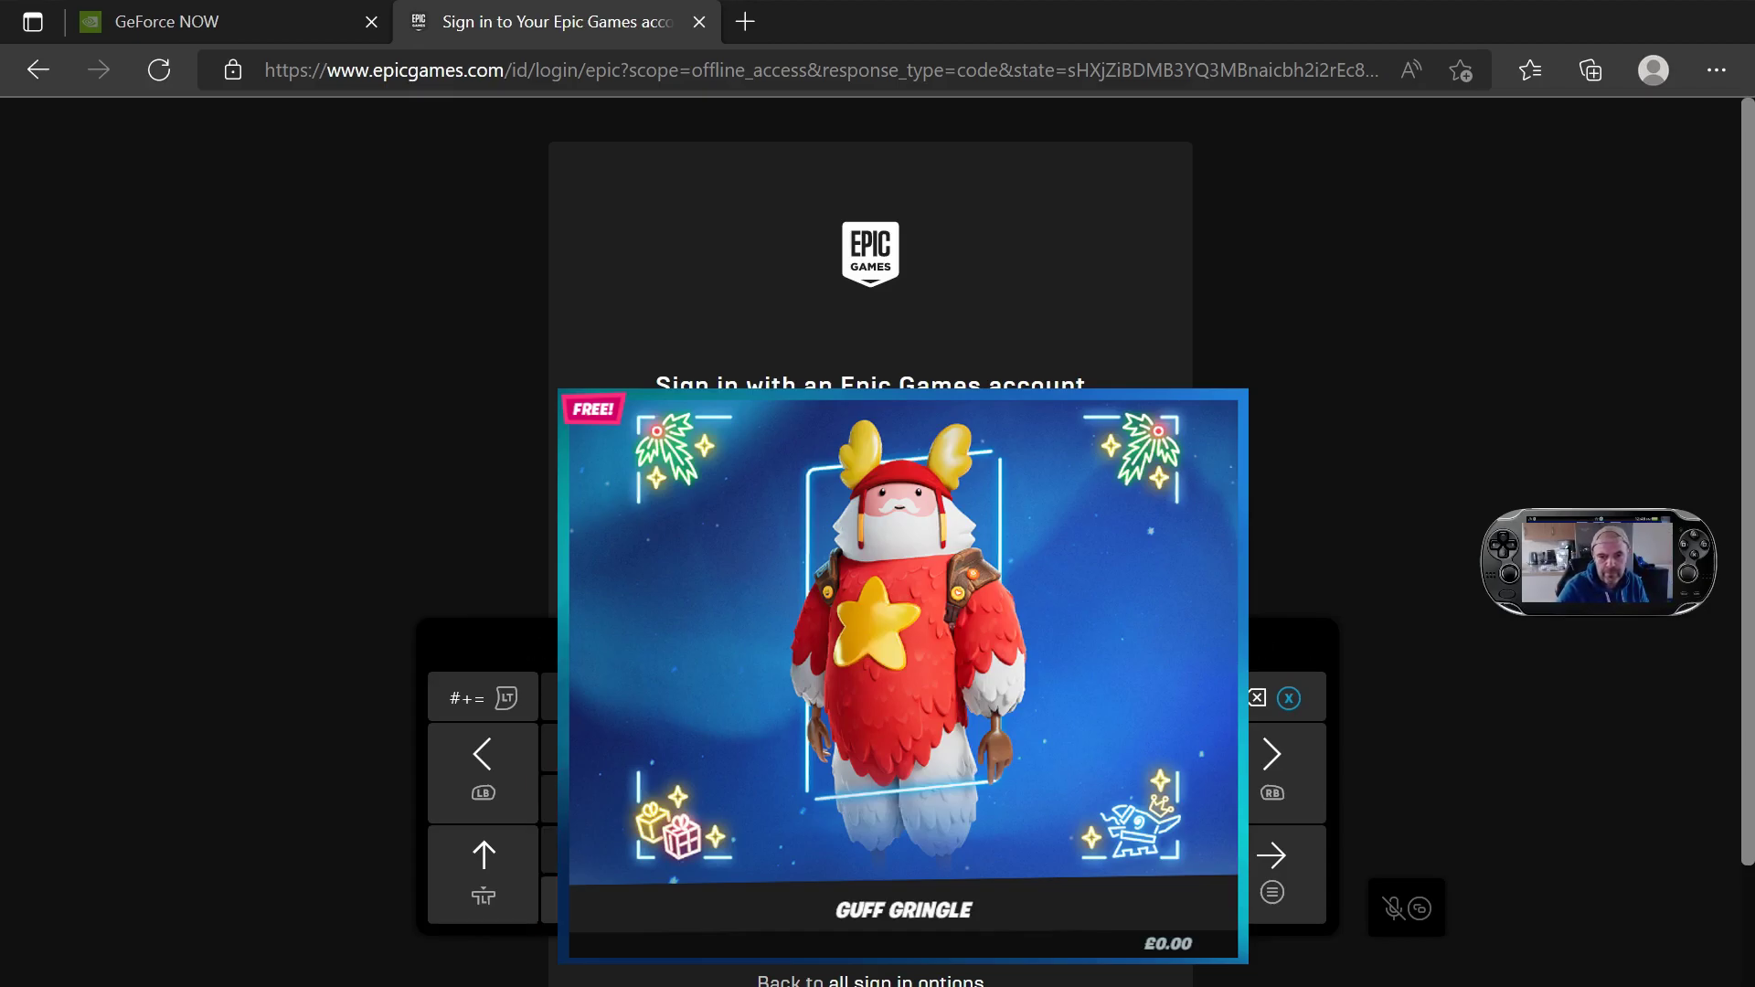
pyautogui.click(1289, 873)
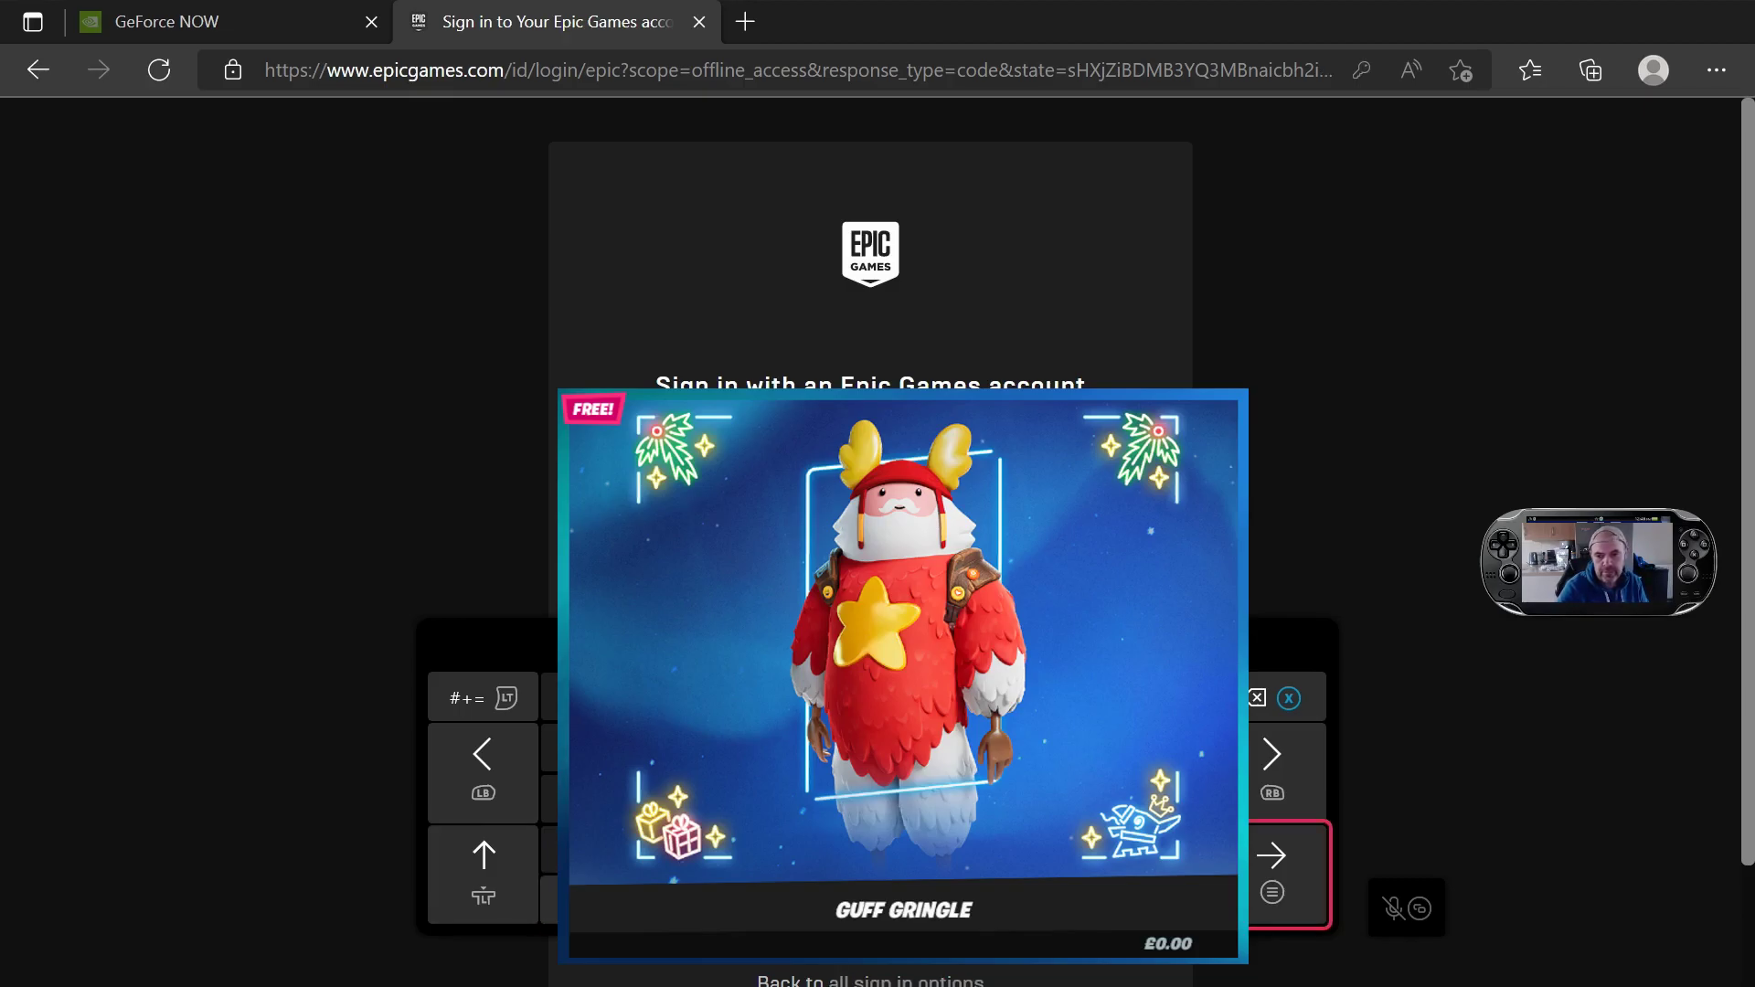
pyautogui.press('Return')
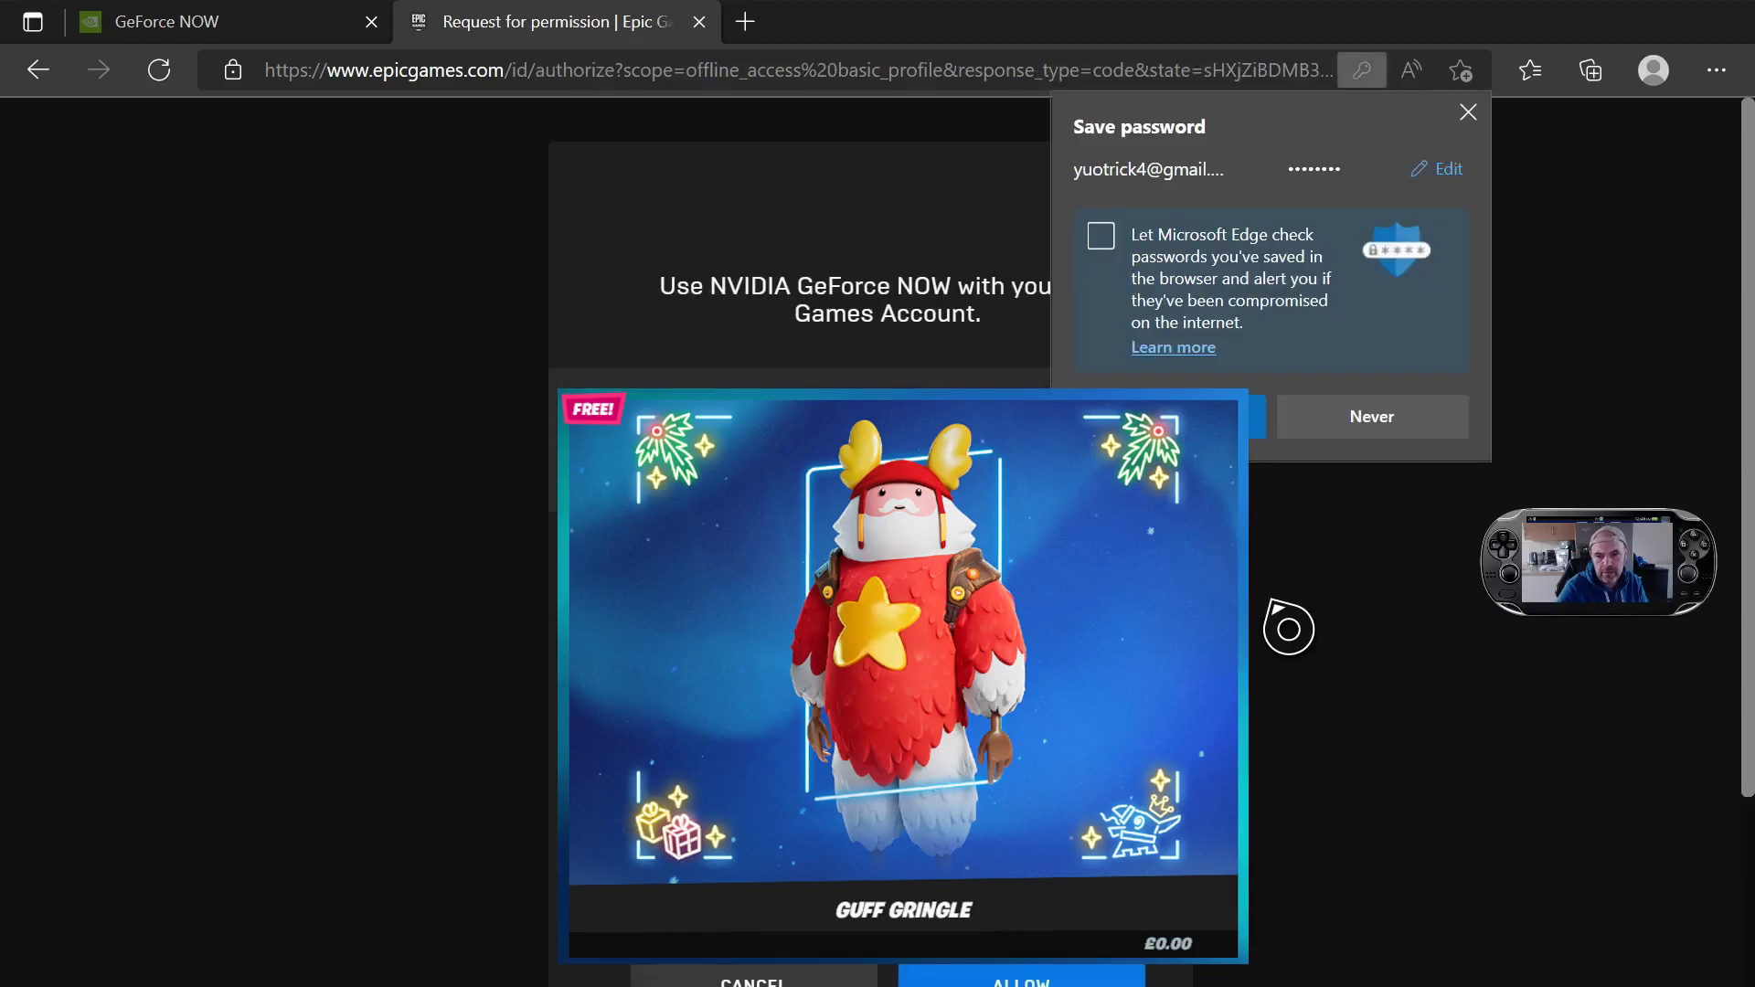
# Step: Let Edge save the password, allow GeForce NOW to use the Epic account, and close that tab
pyautogui.scroll(-1, 1288, 629)
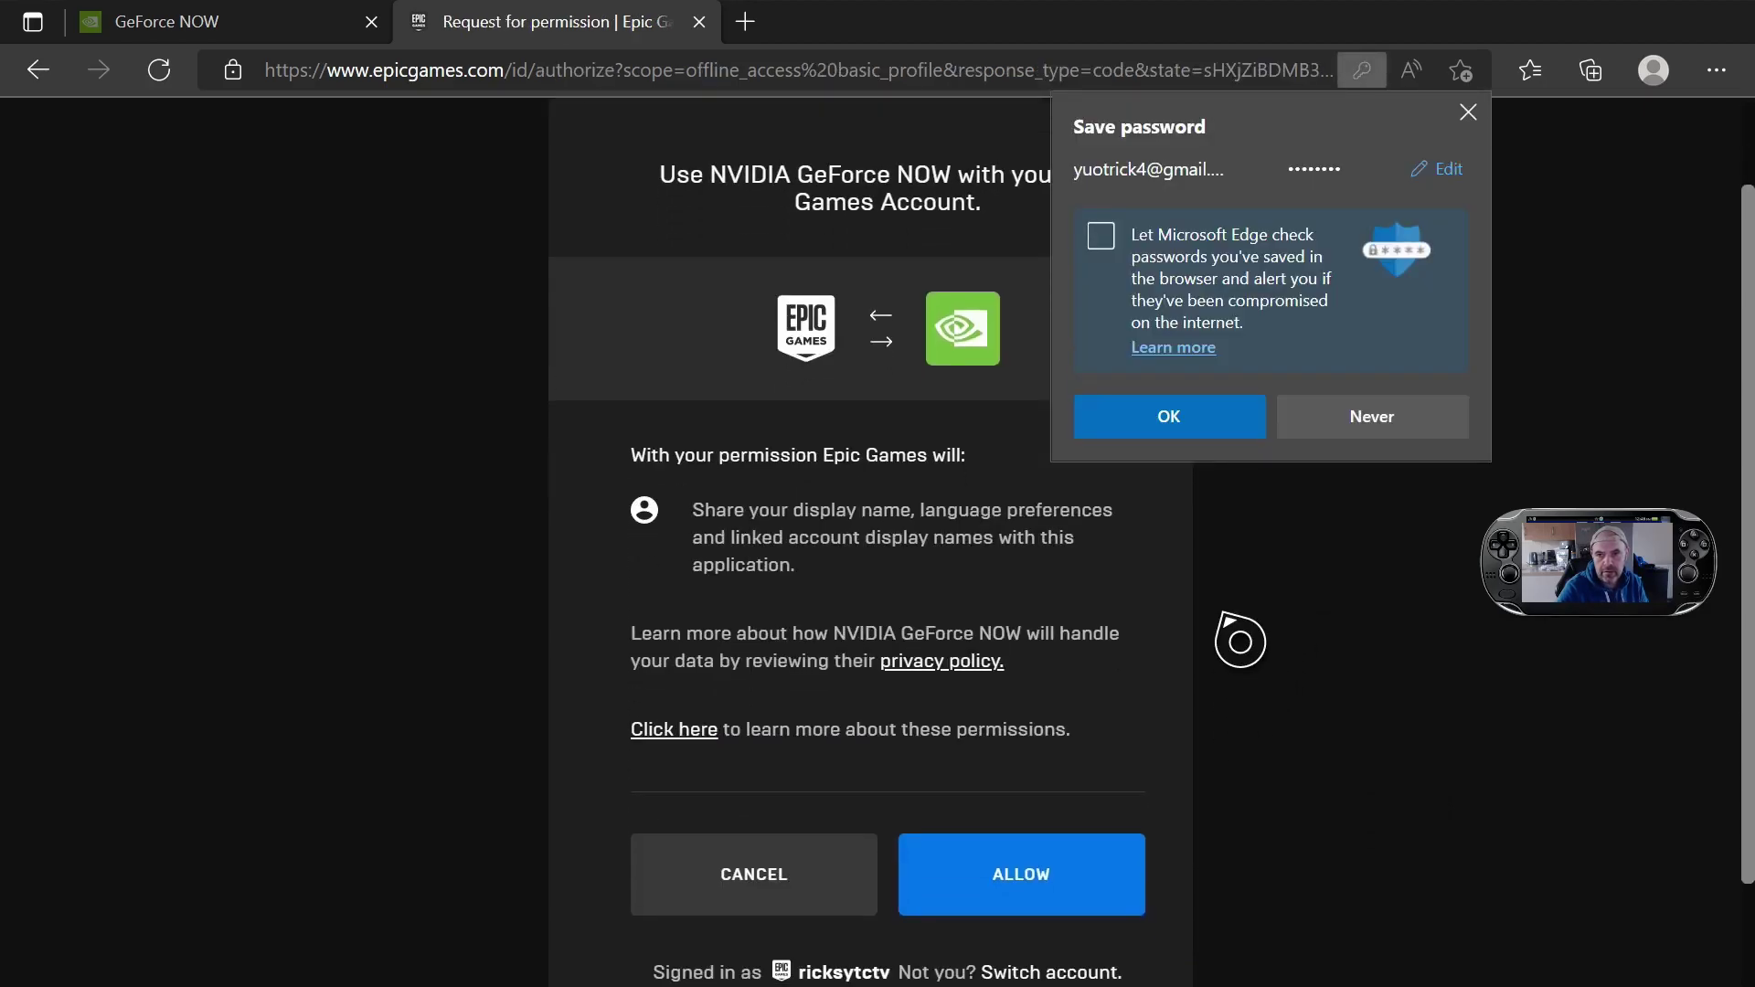
pyautogui.click(1232, 417)
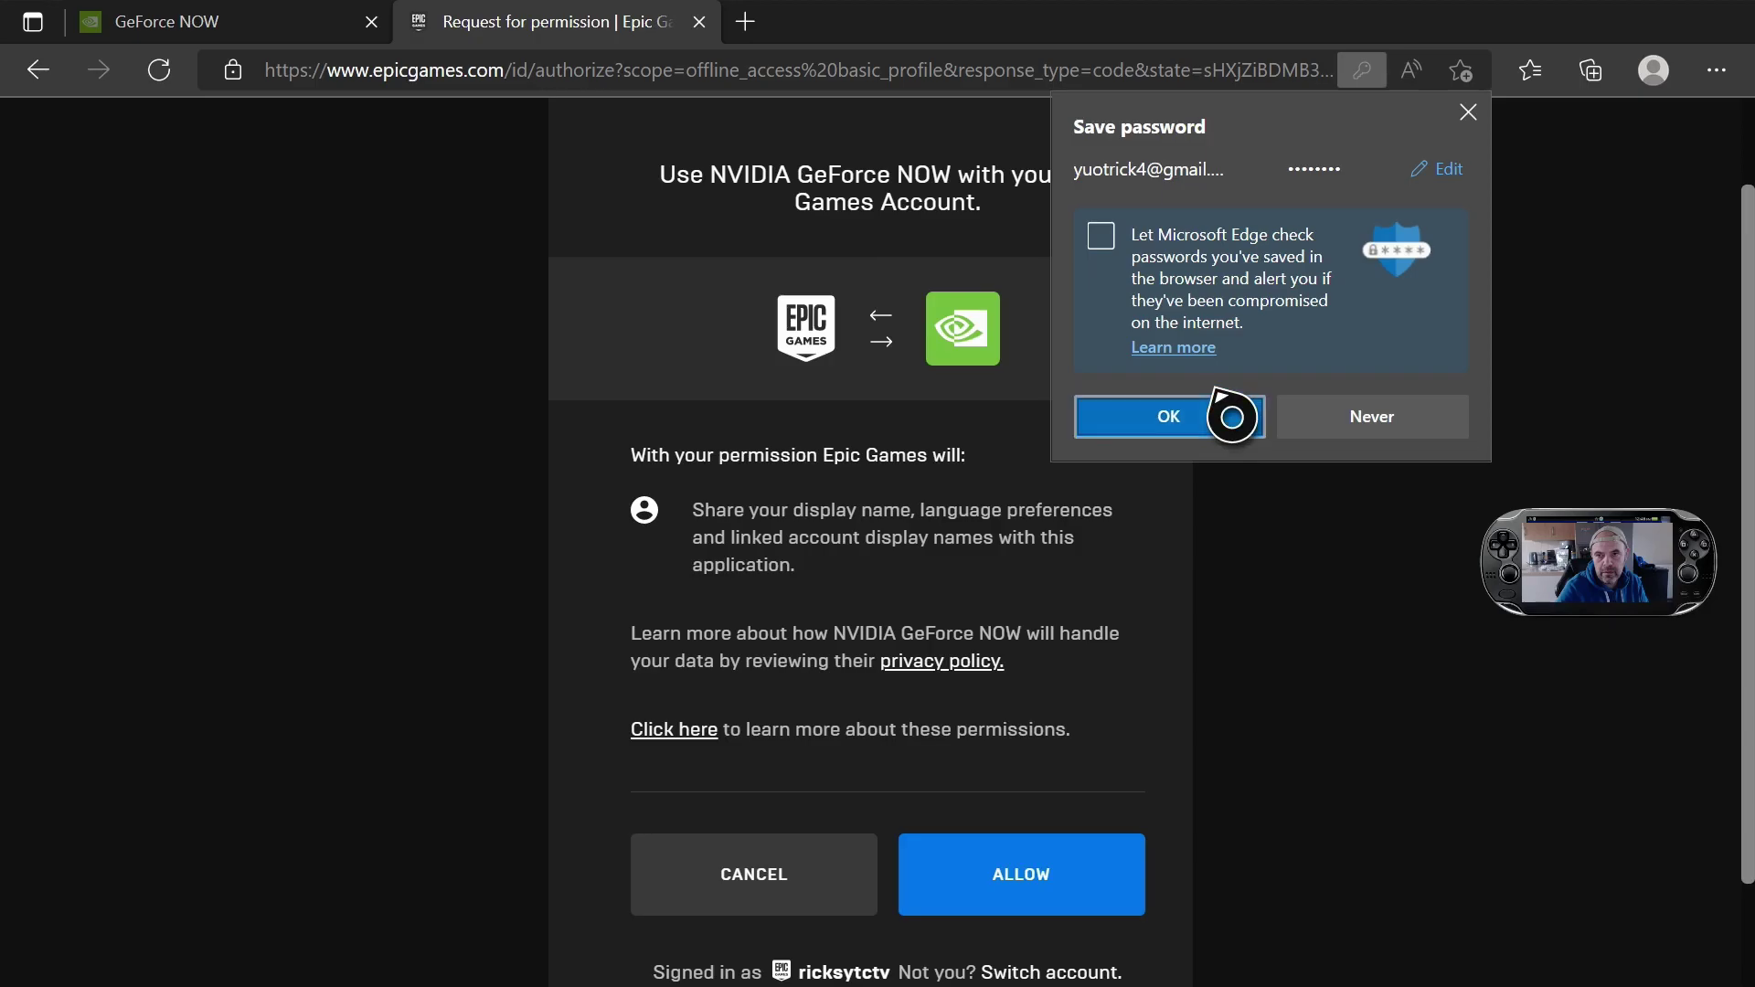
pyautogui.click(1053, 885)
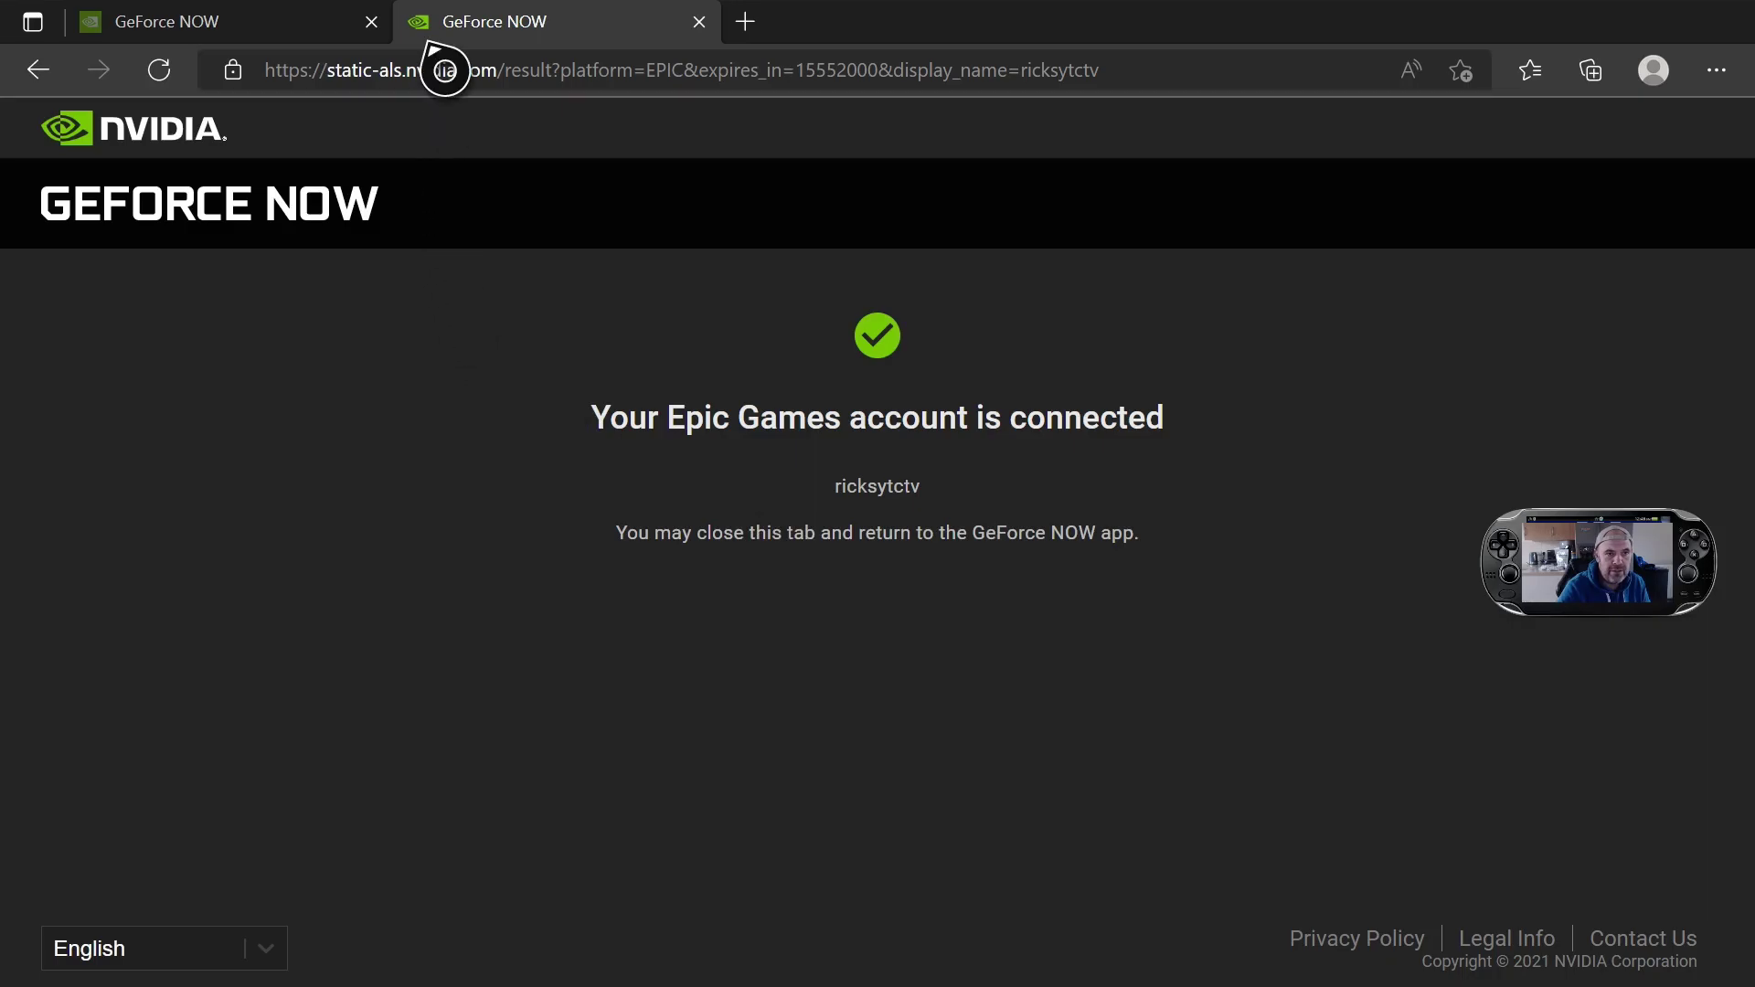
pyautogui.click(699, 22)
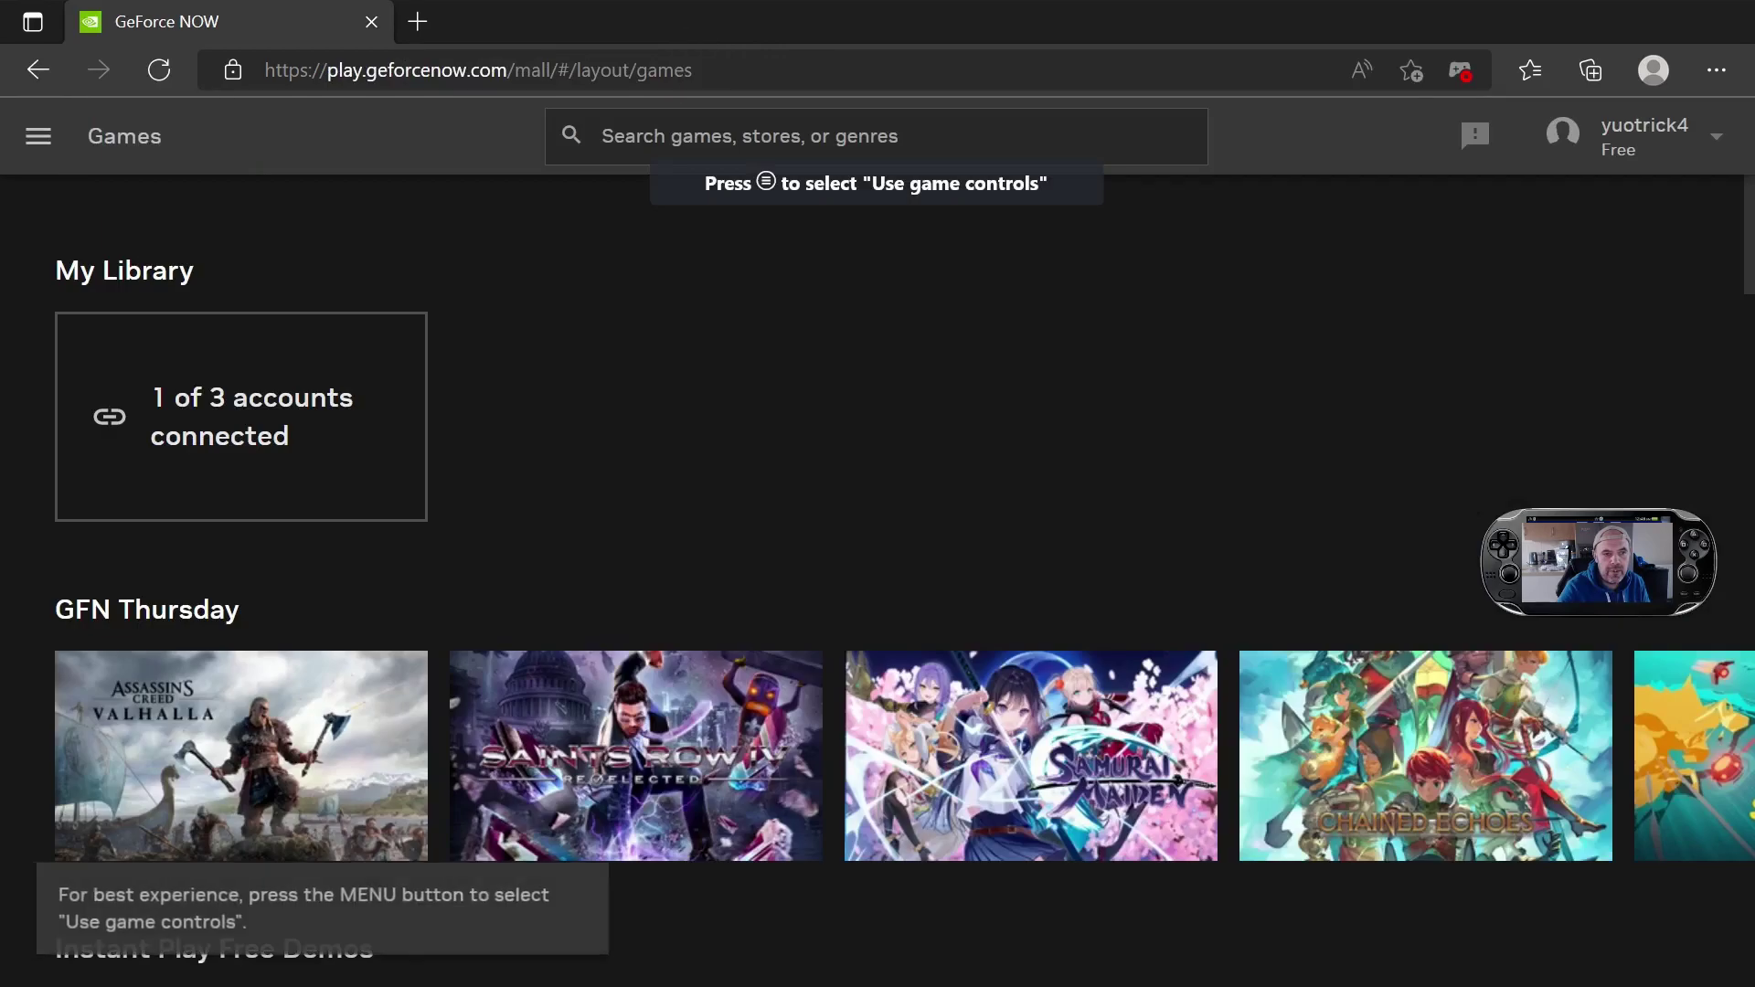
# Step: Open the Fortnite tile in the Free-to-Play row and press PLAY
pyautogui.scroll(-8, 391, 442)
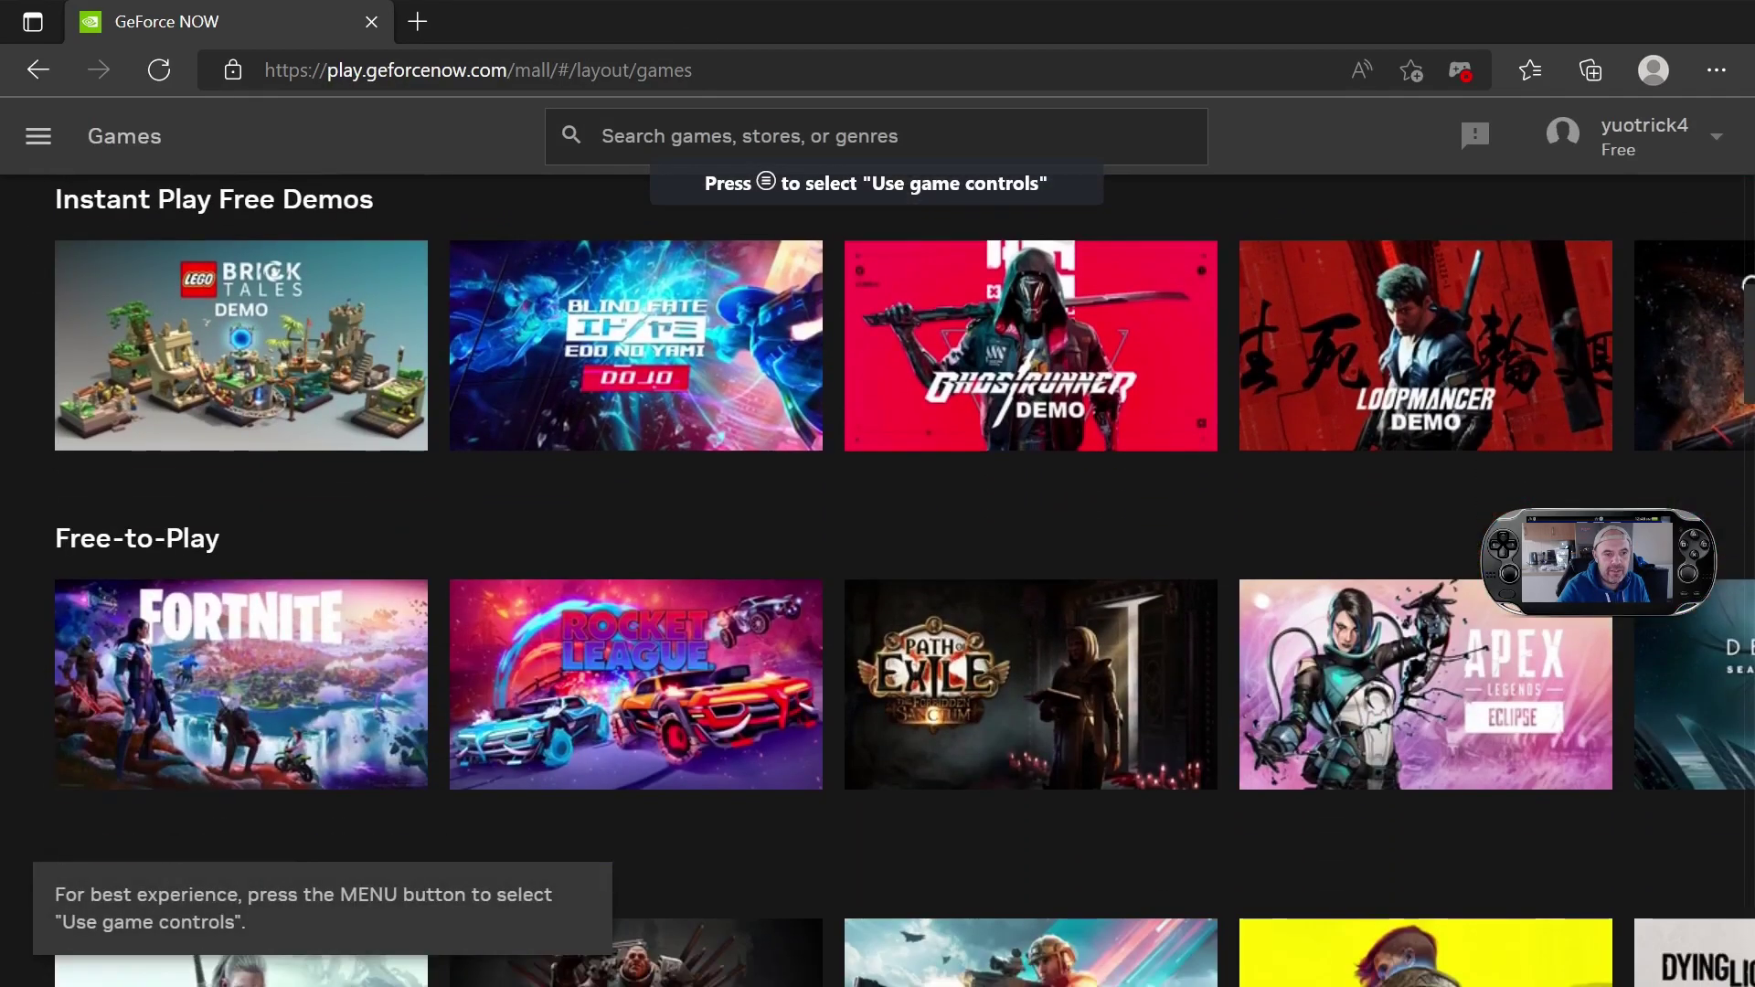
pyautogui.click(302, 635)
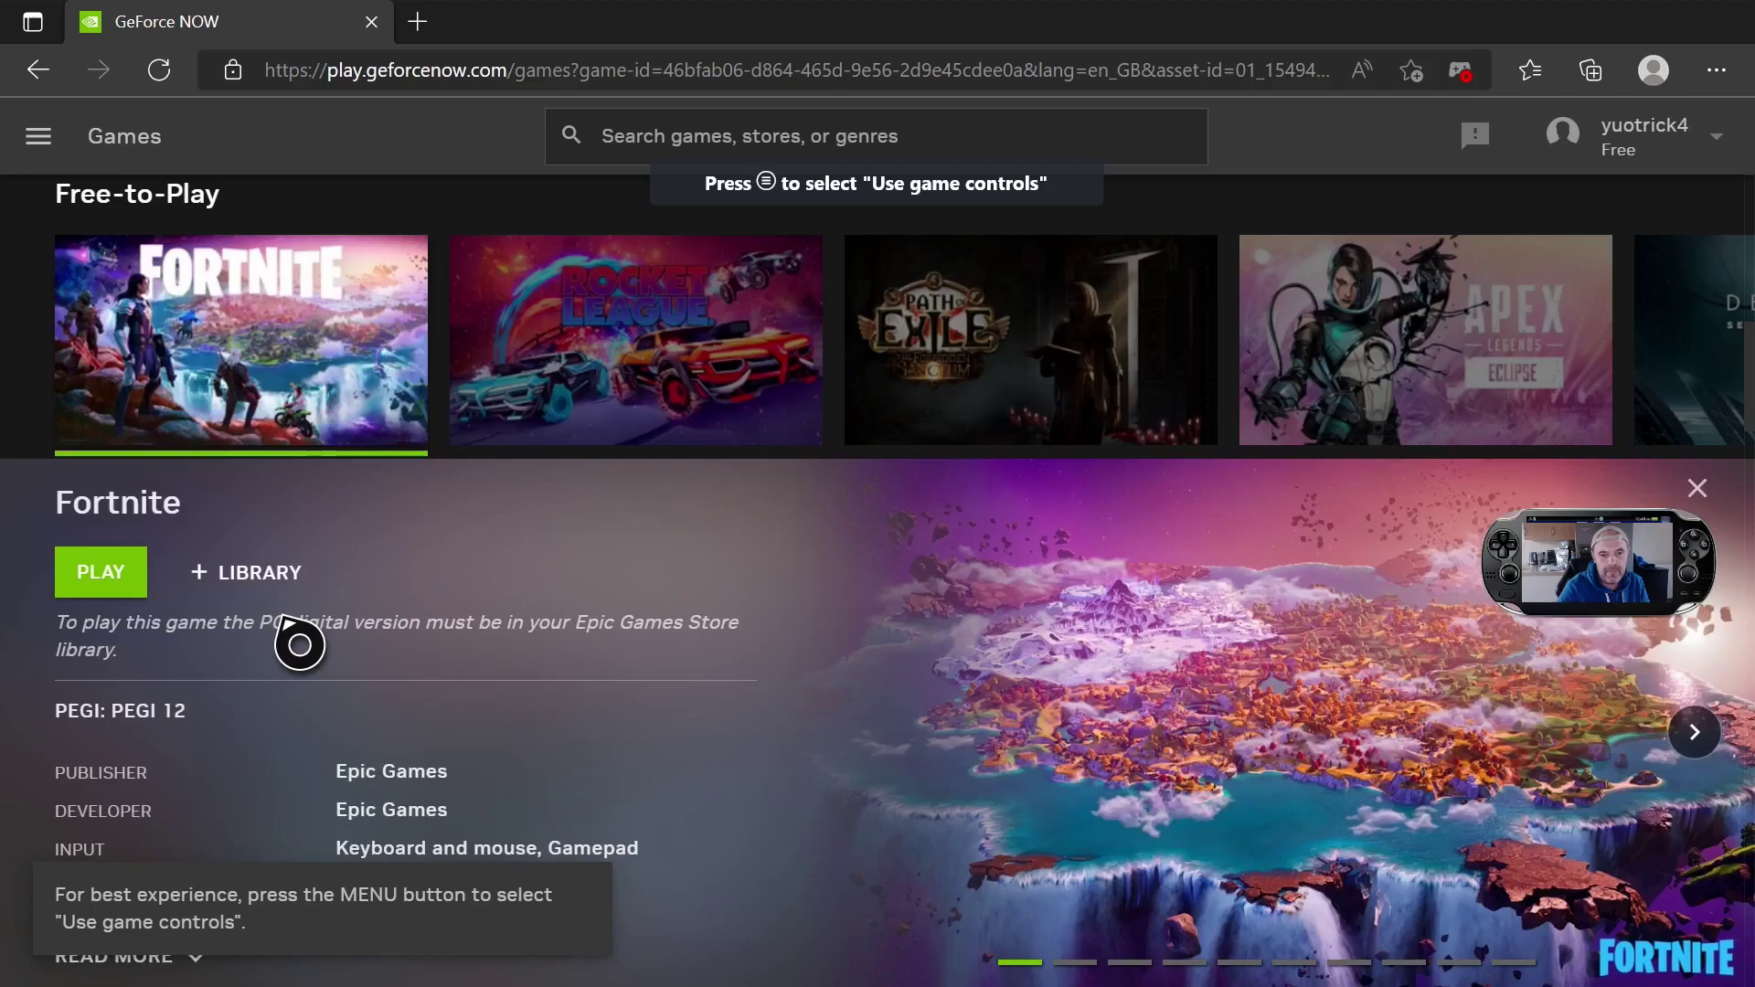
pyautogui.click(136, 585)
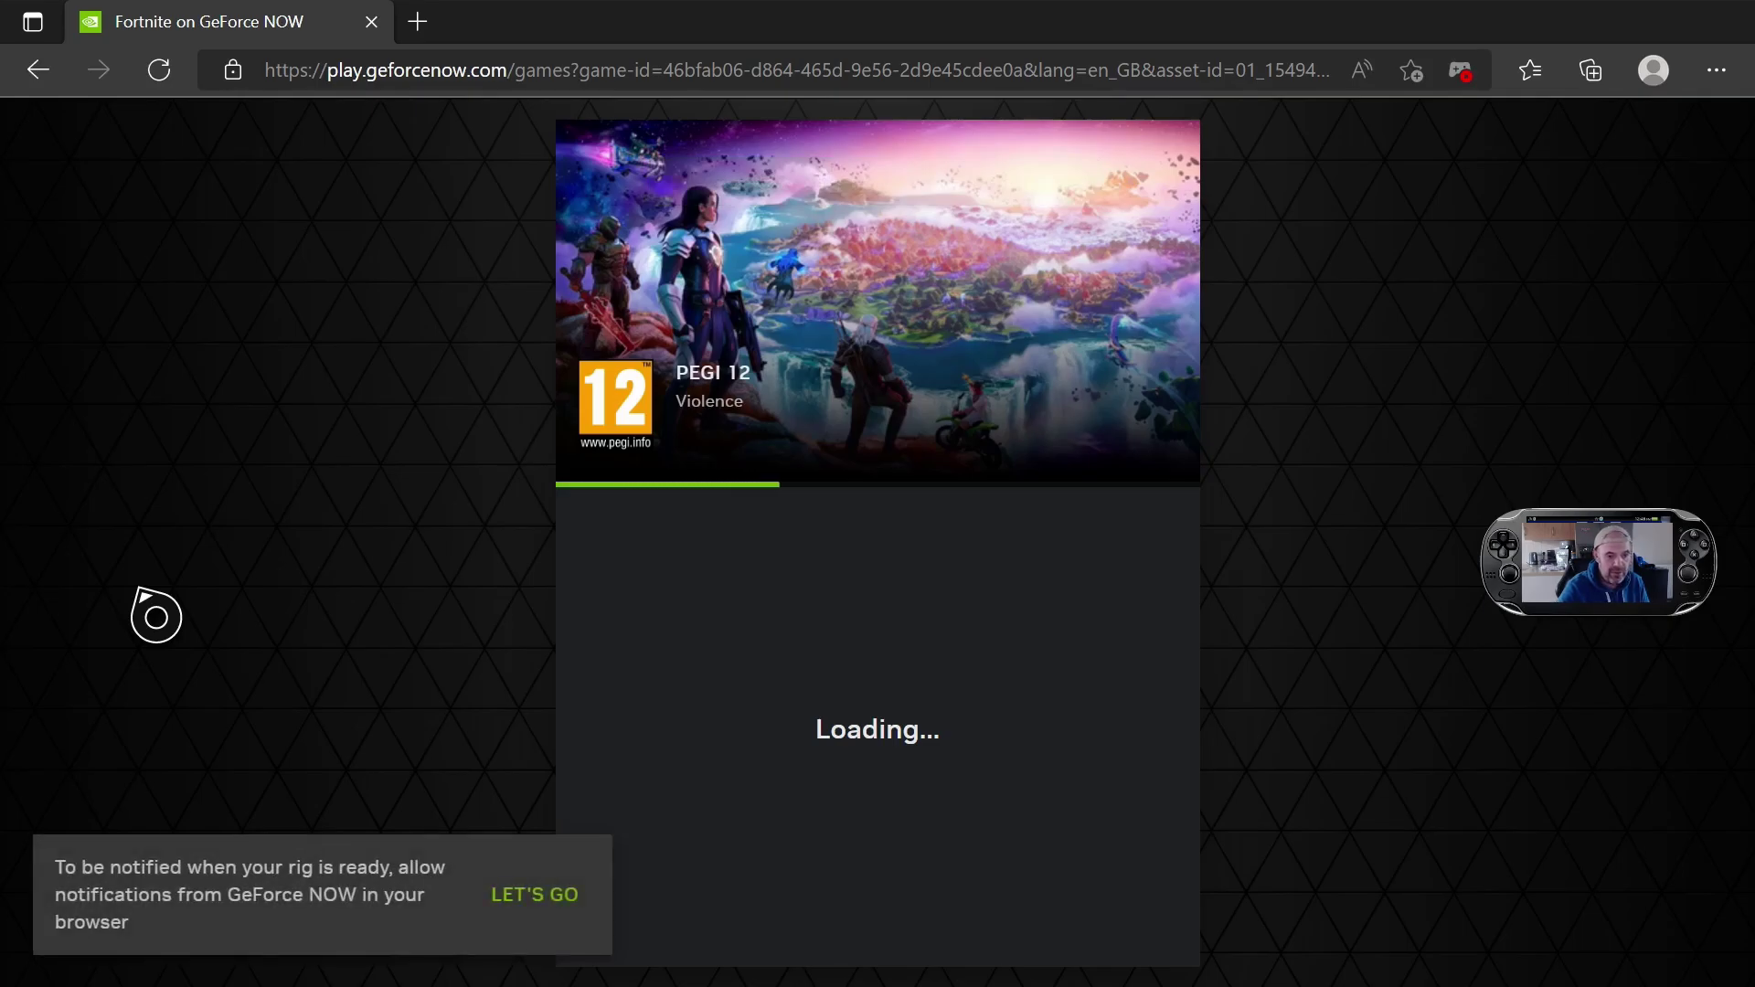
# Step: Dismiss the Xbox guide and continue once 'Your rig is ready' appears
pyautogui.press('super')
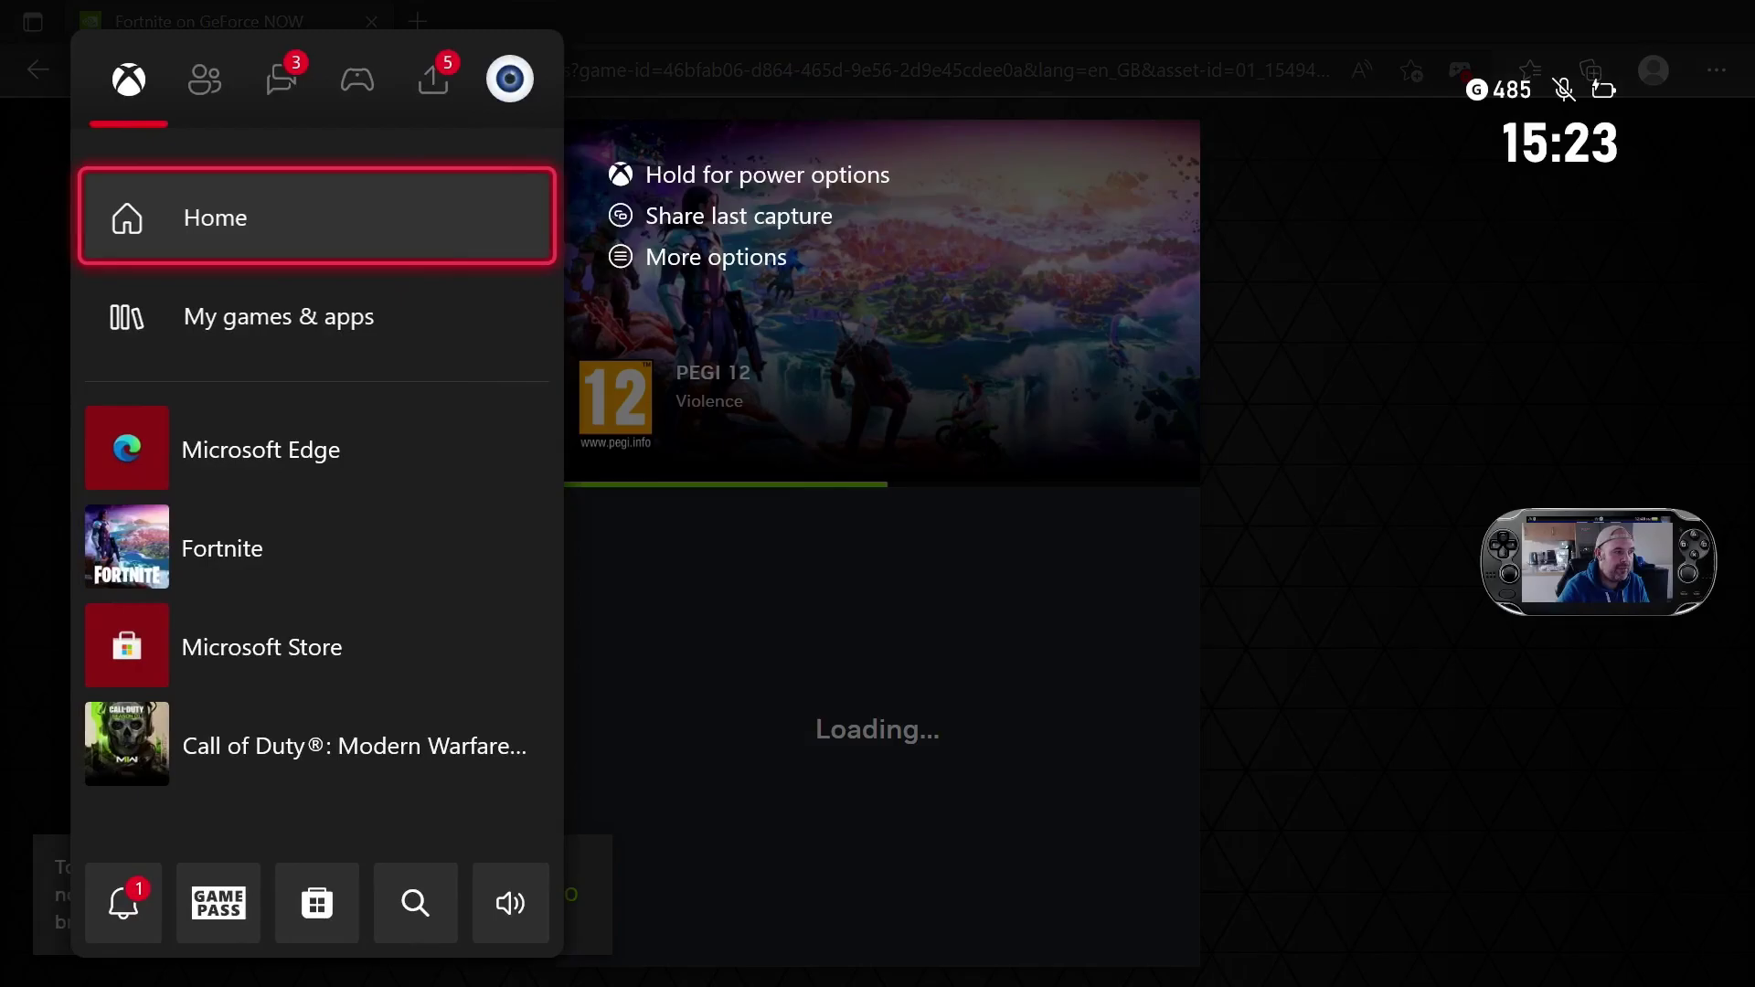
pyautogui.press('Escape')
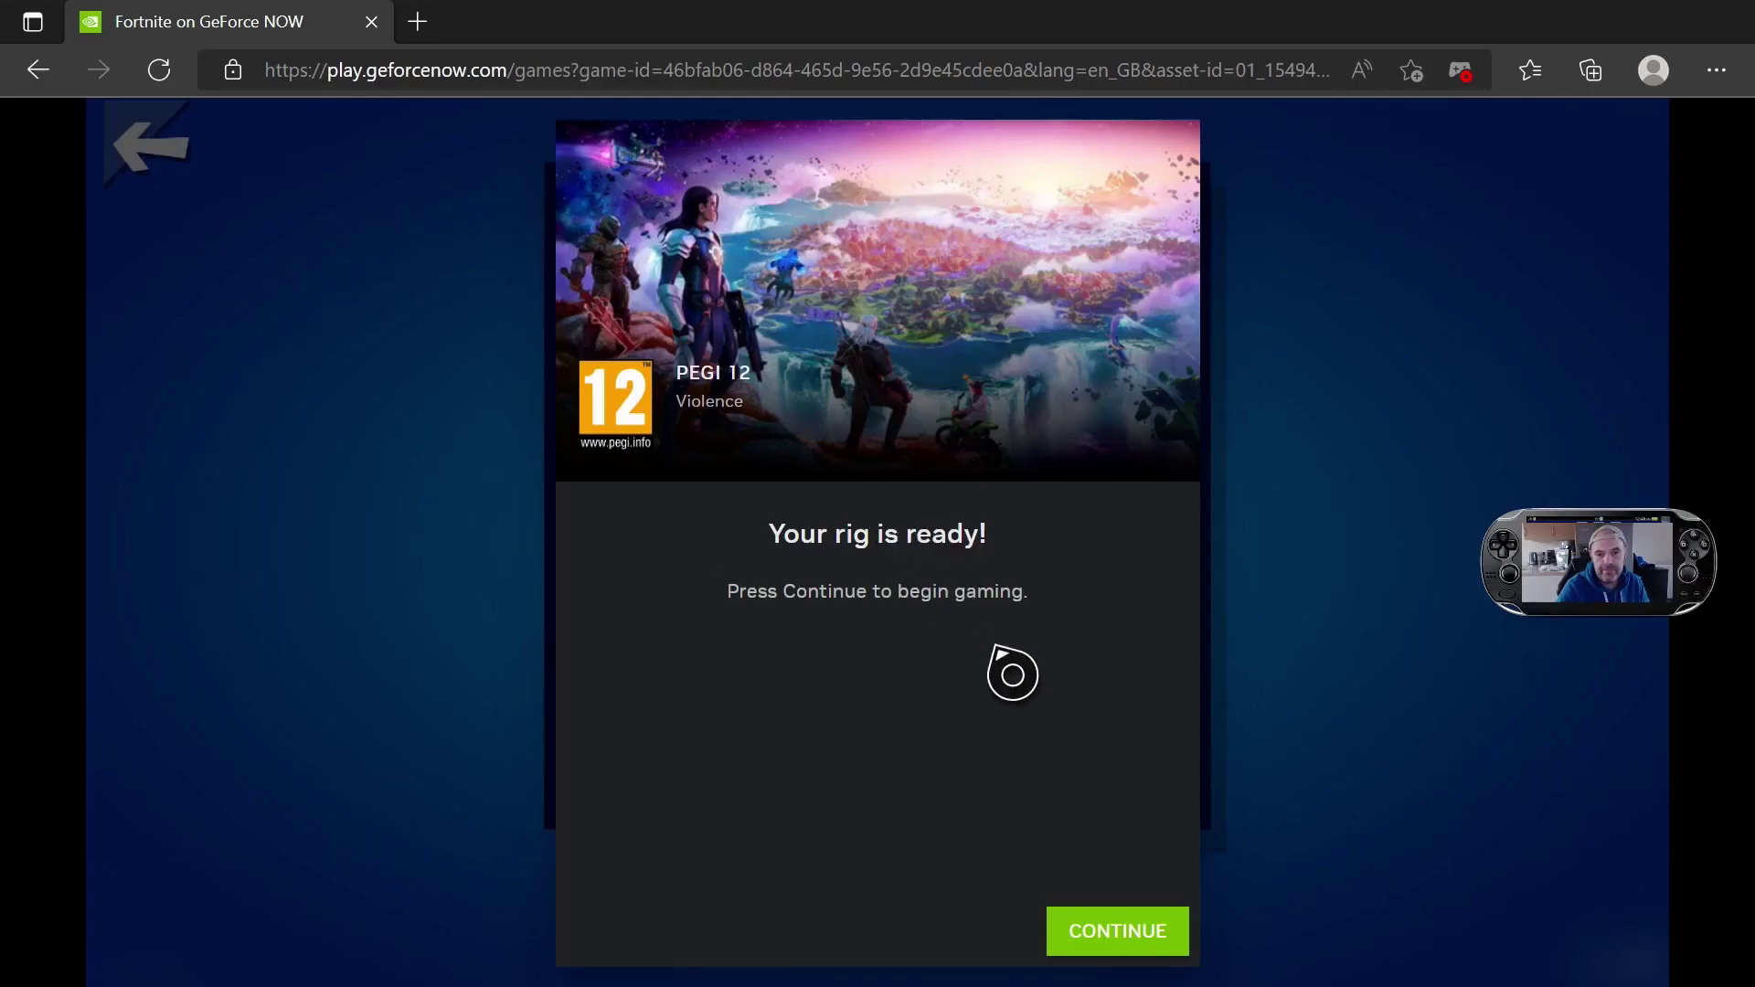
pyautogui.click(1178, 944)
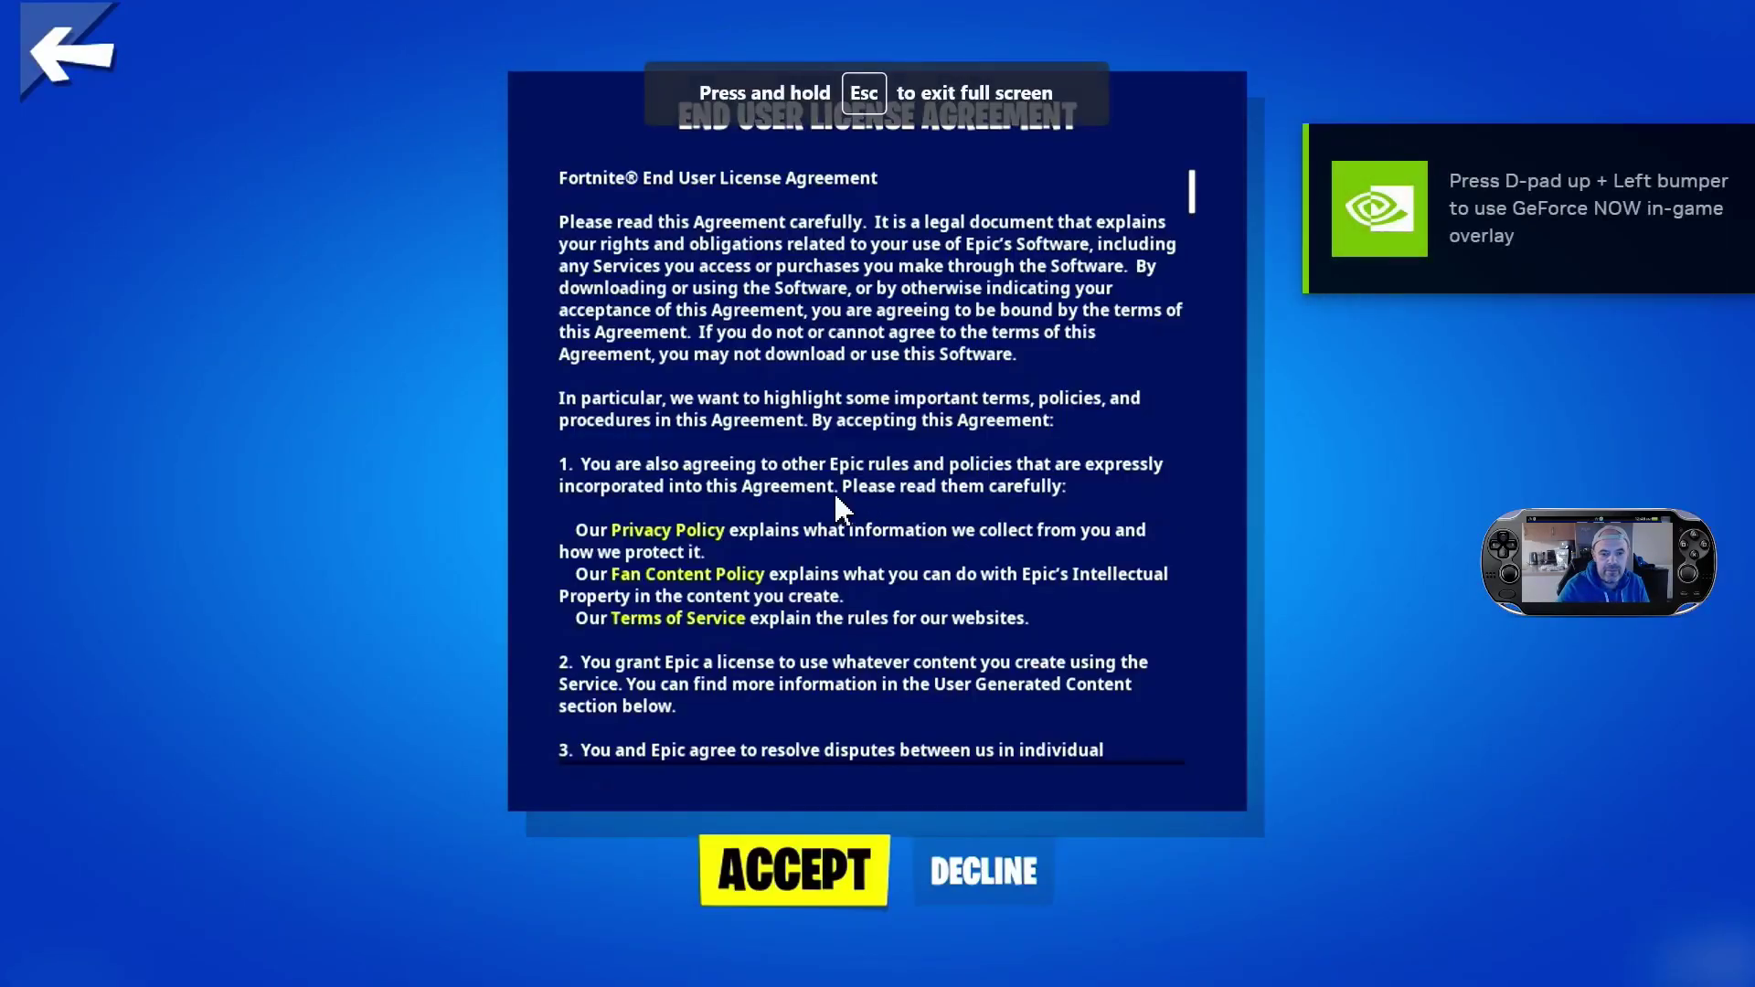
# Step: Accept the Fortnite End User License Agreement and wait for the Battle Pass page
pyautogui.click(810, 860)
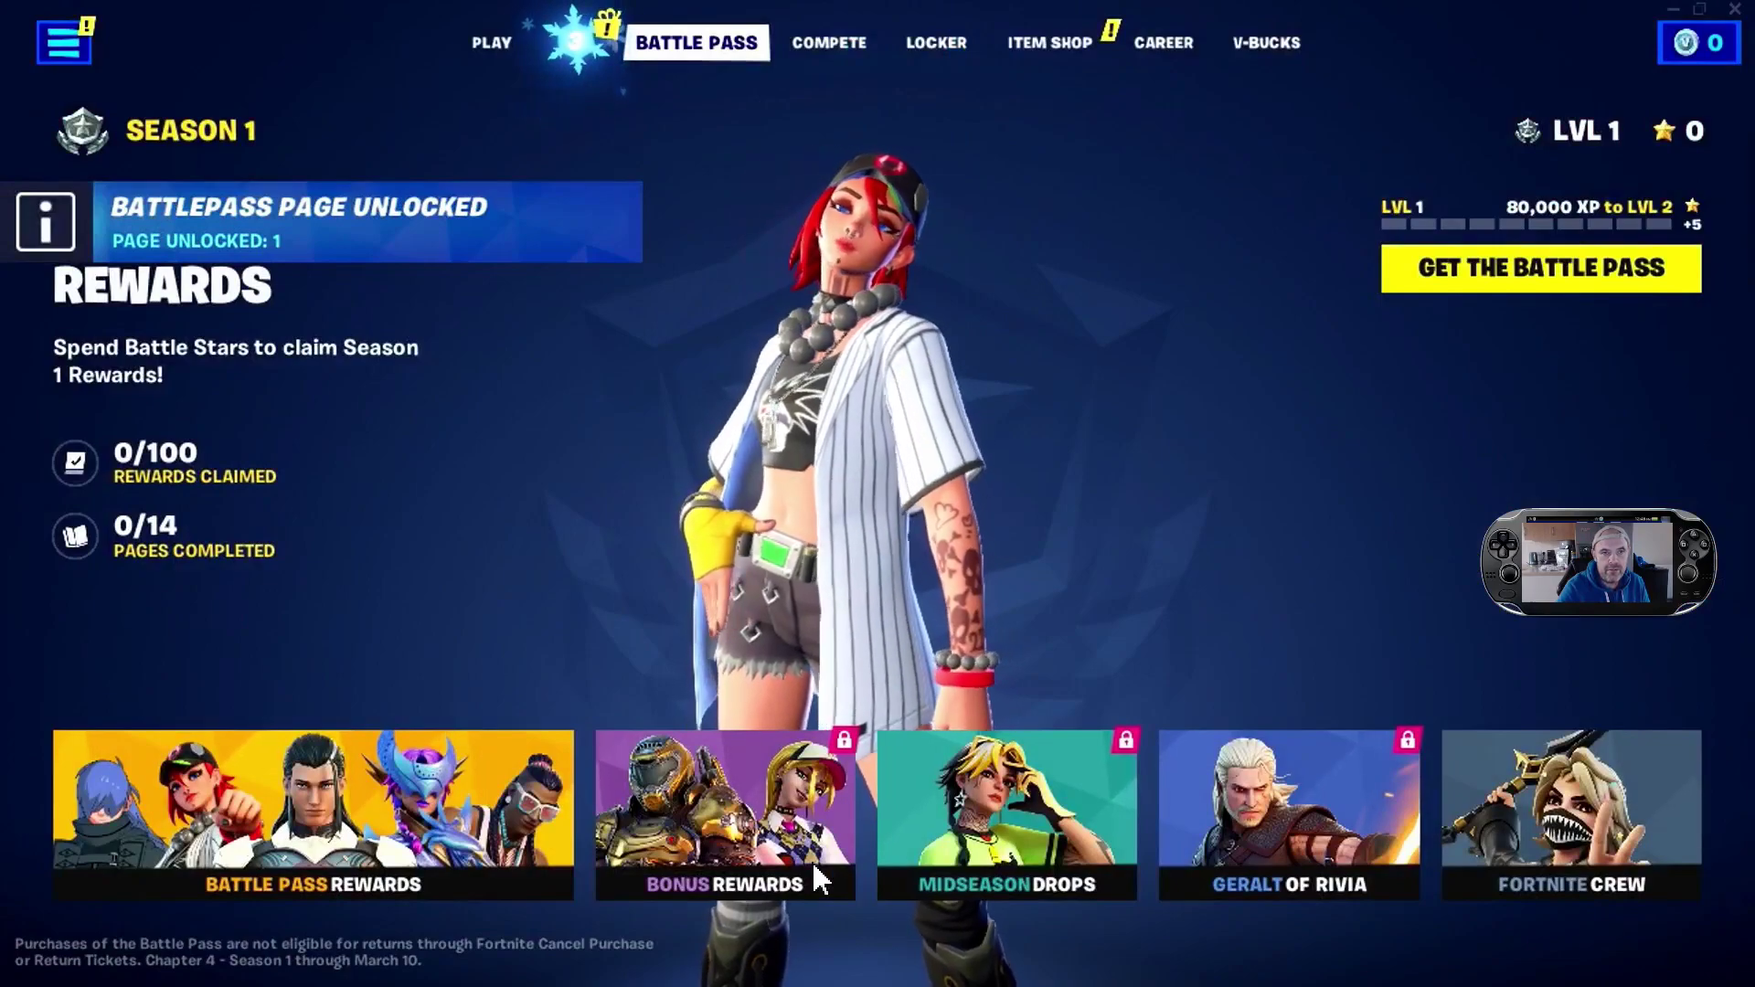
# Step: View Bonus Rewards, confirm the Locker's Outfit slot is empty, then go to the Item Shop
pyautogui.click(816, 873)
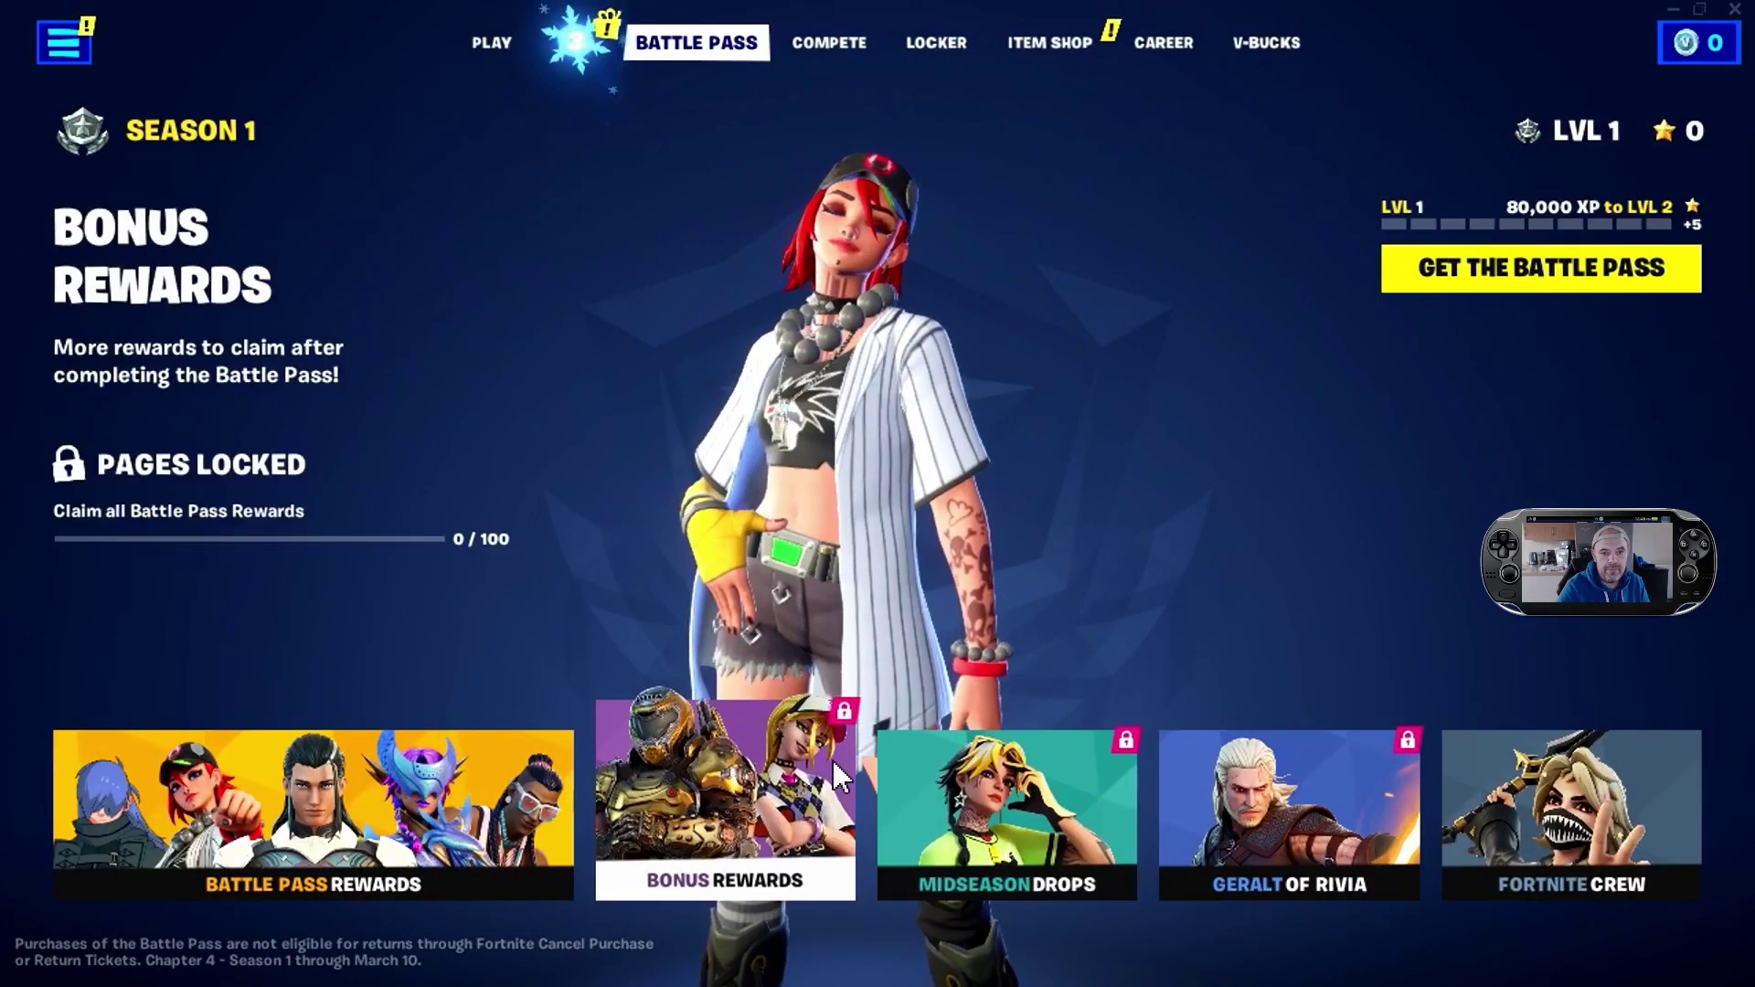
pyautogui.click(502, 39)
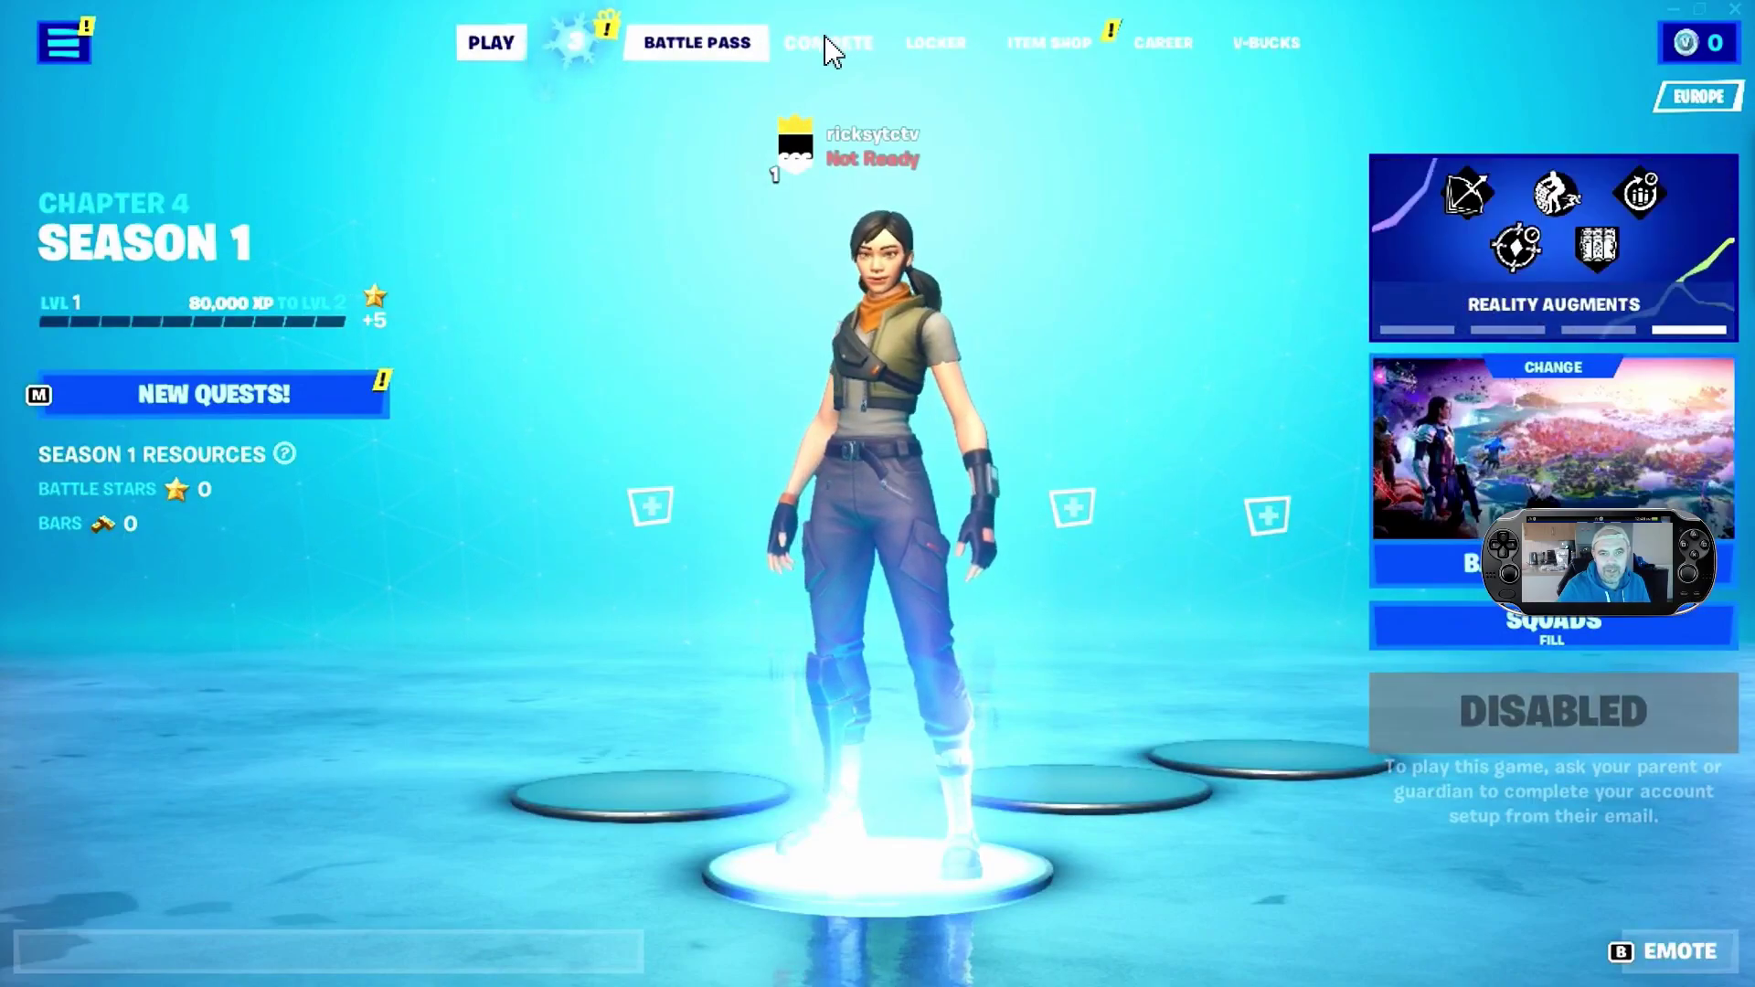
pyautogui.click(927, 50)
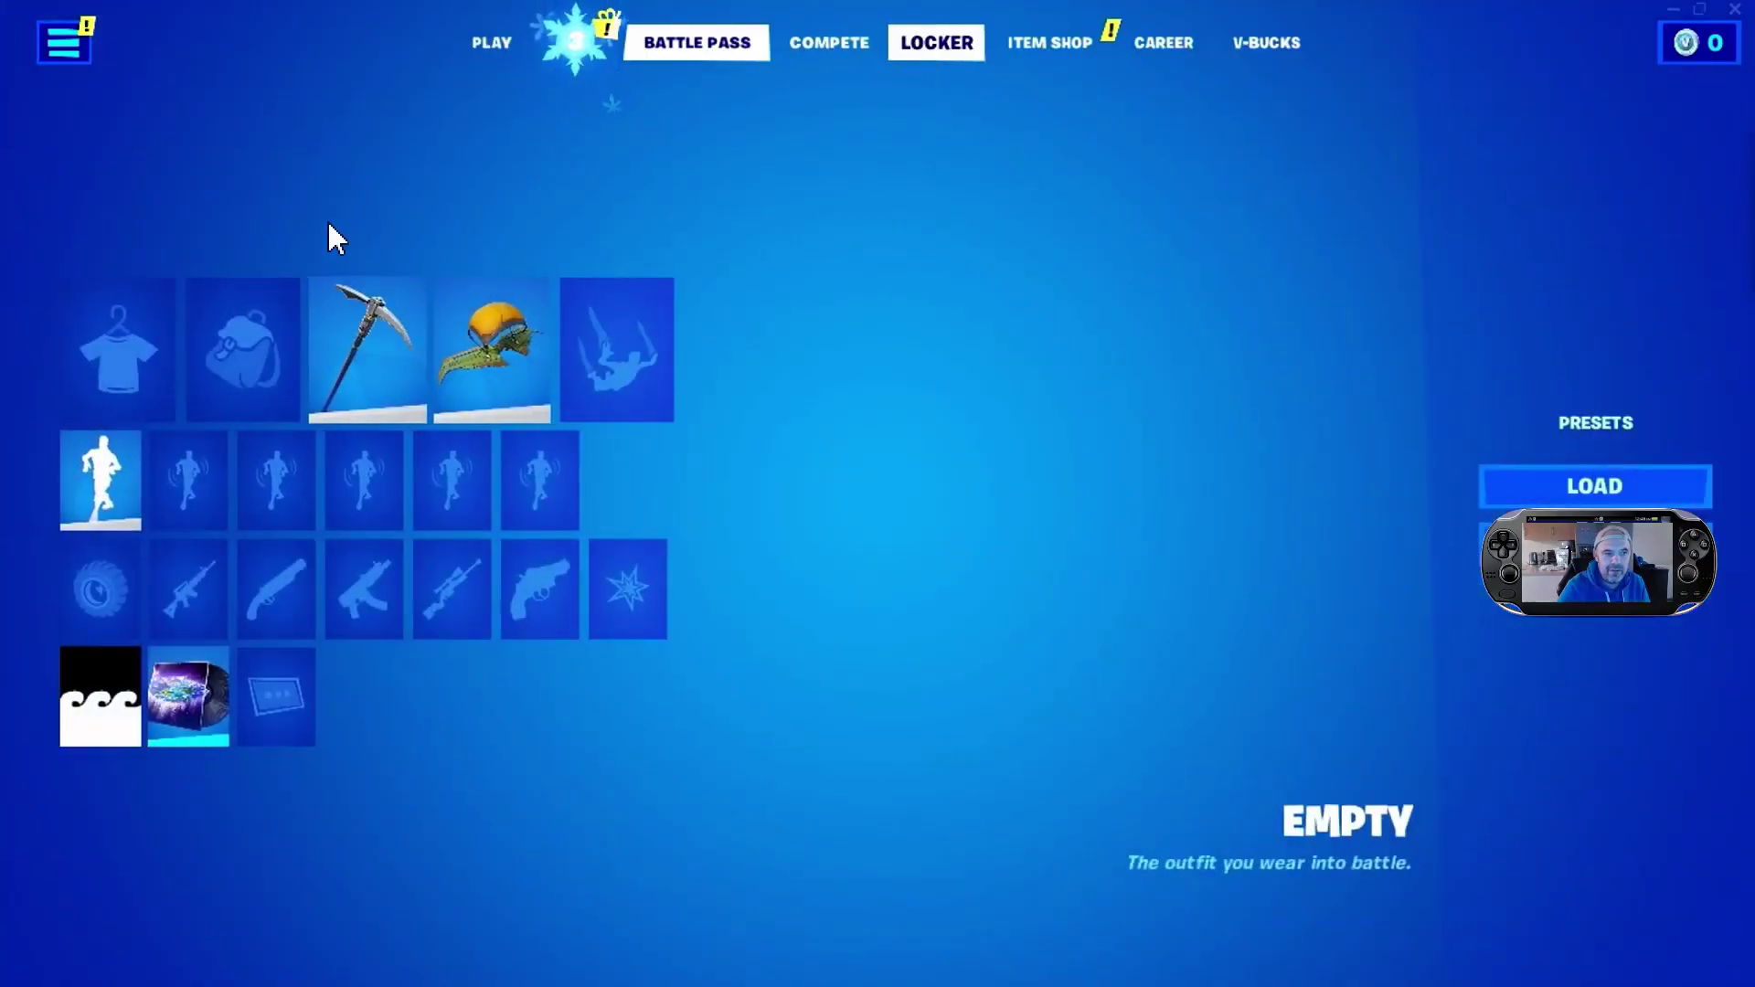
pyautogui.click(102, 395)
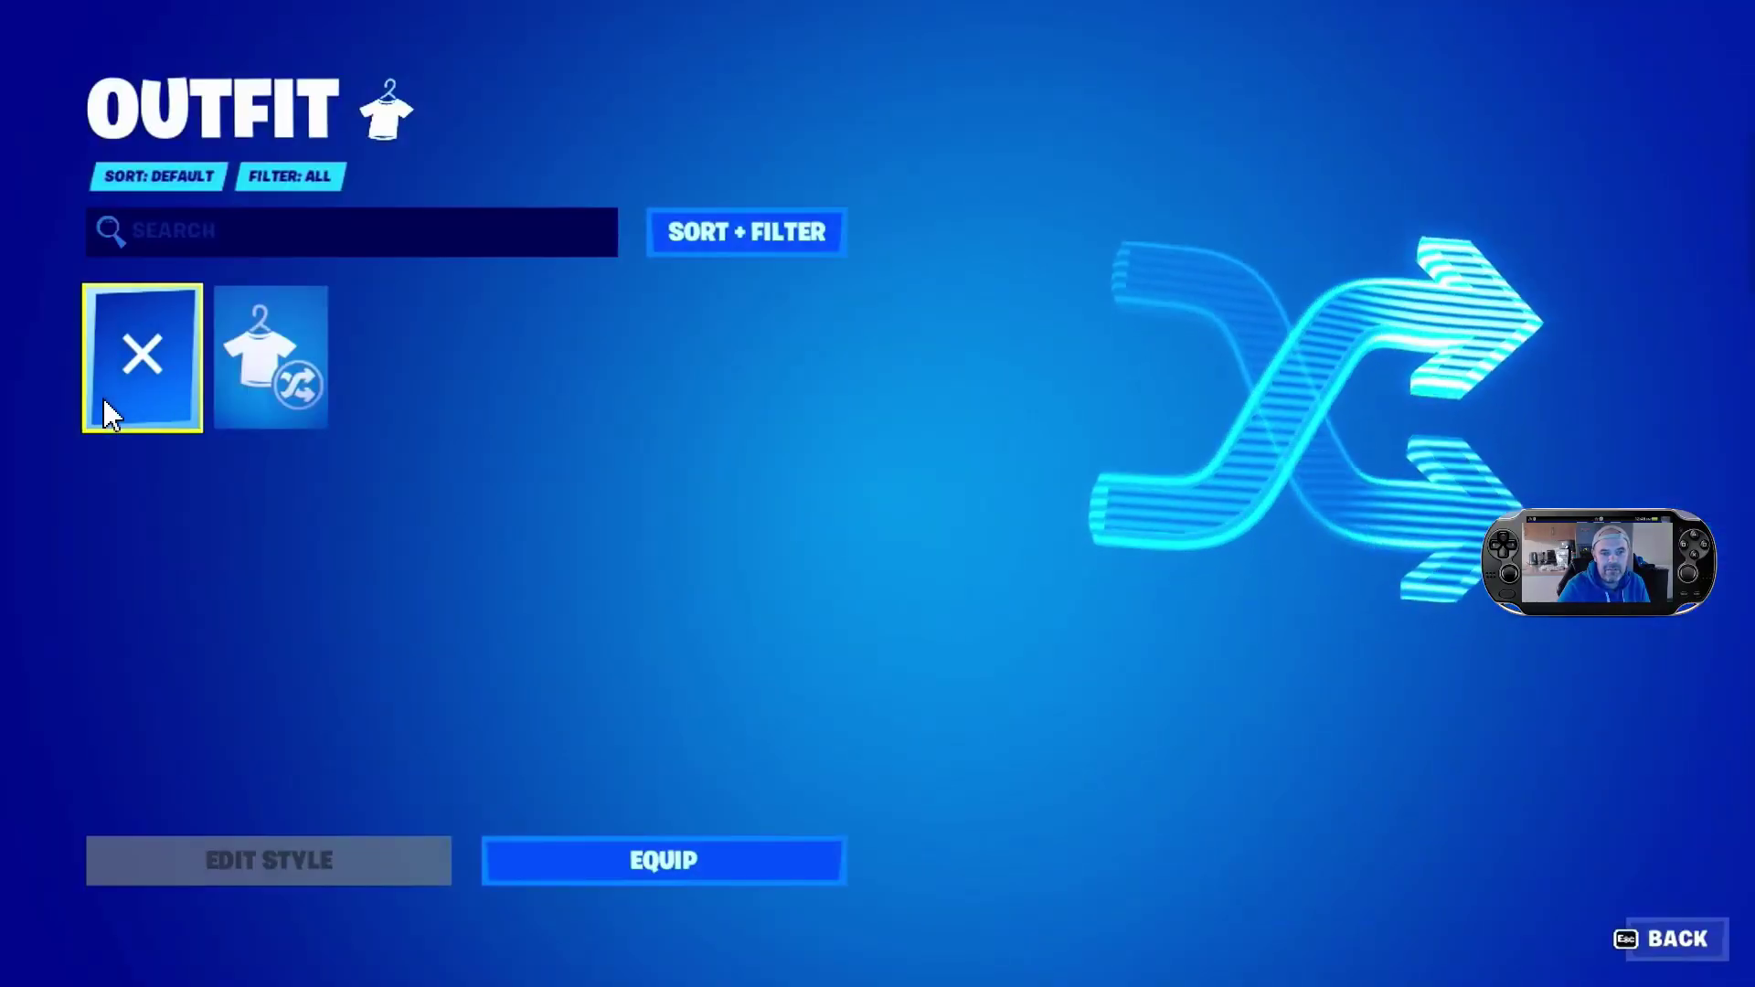
pyautogui.click(102, 397)
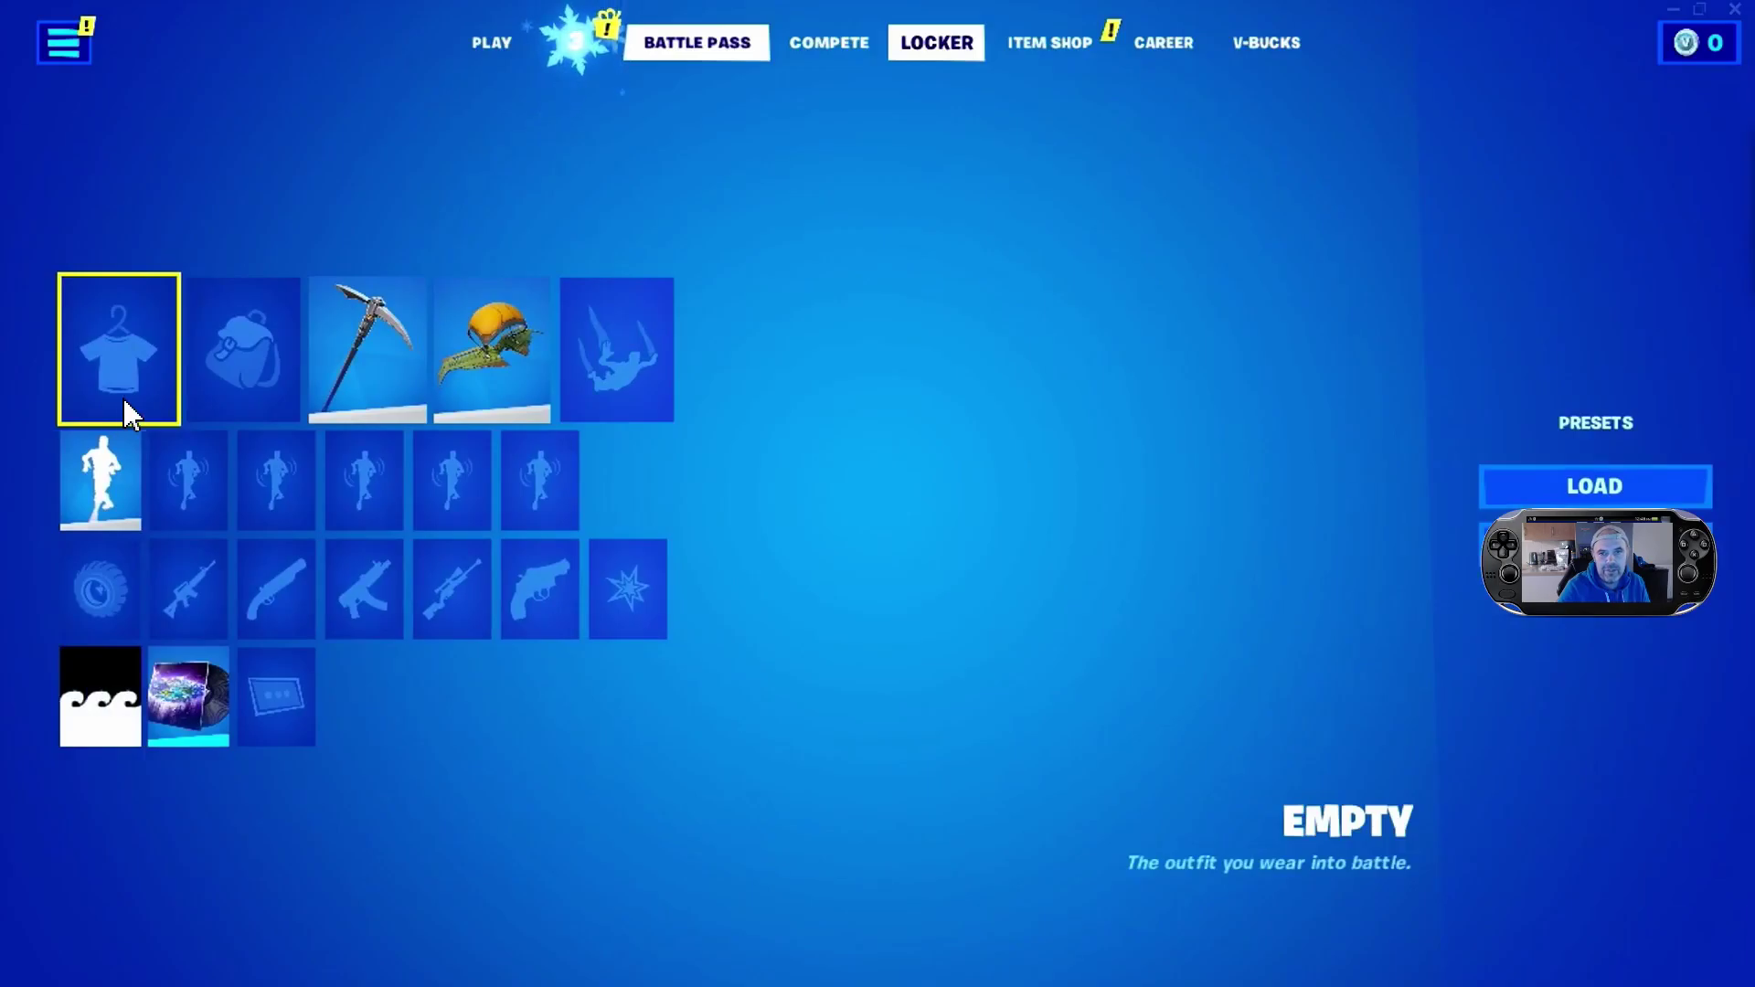
pyautogui.click(1033, 44)
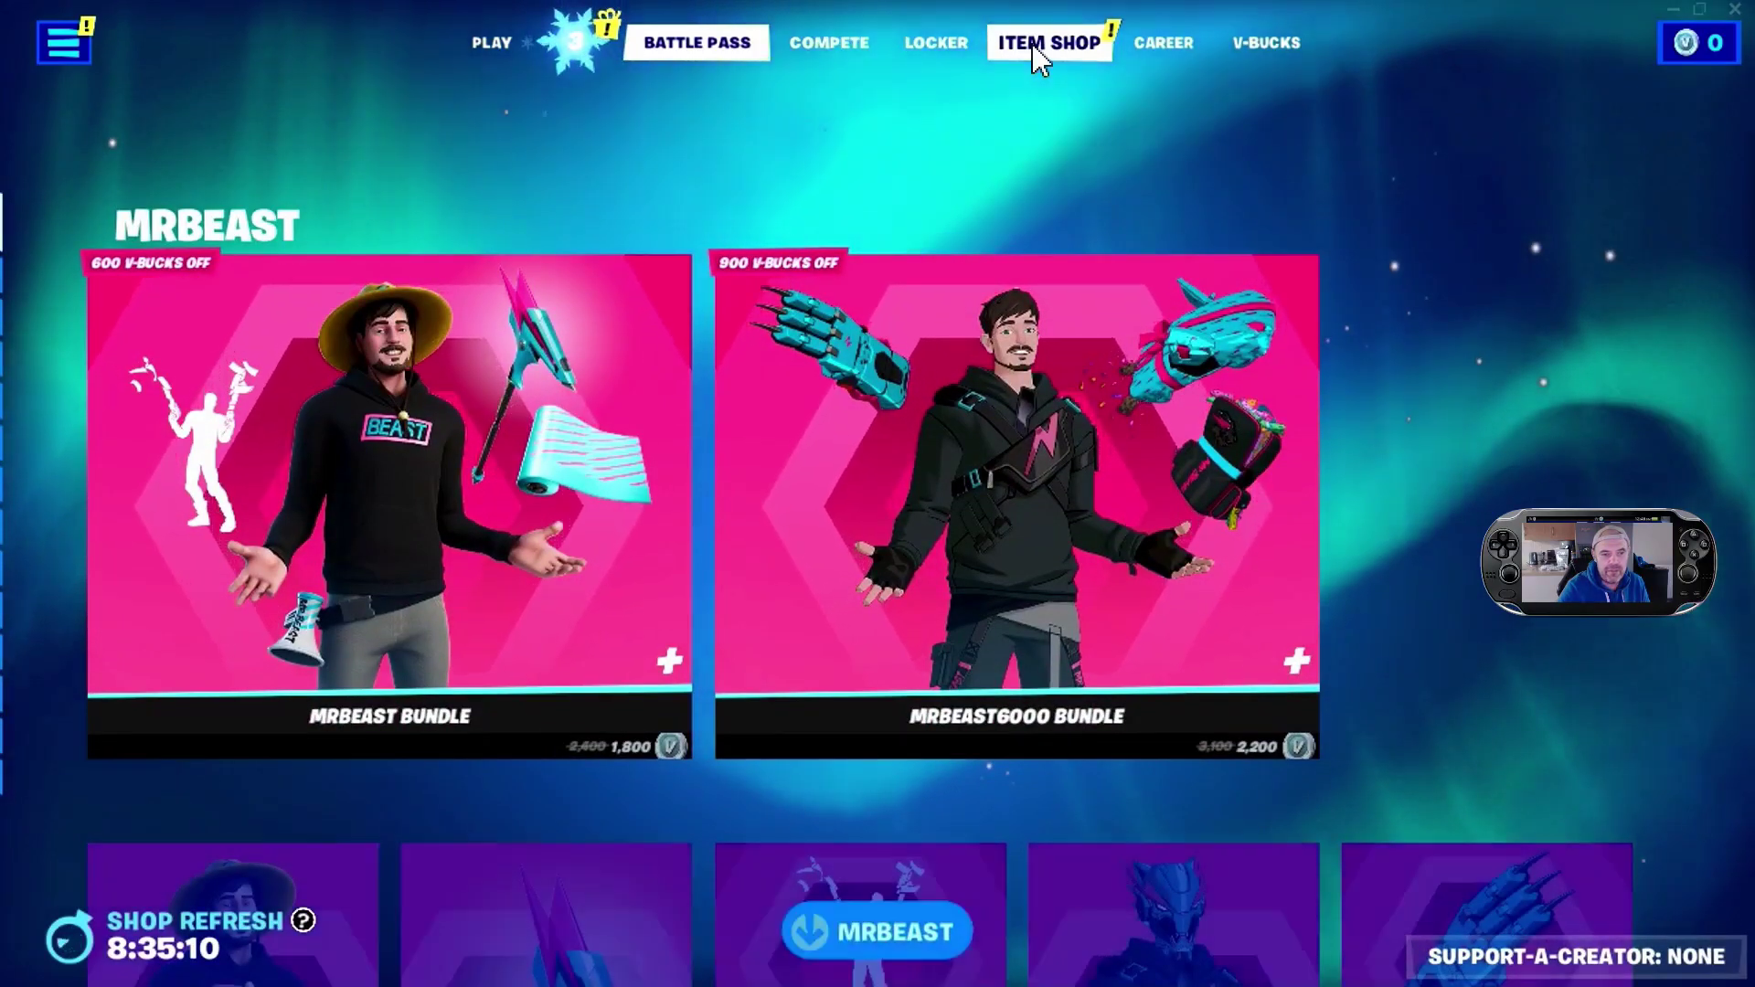
# Step: Scroll down to Special Offers & Bundles and move right to the £0.00 Guff Gringle card
pyautogui.scroll(-1, 1033, 44)
pyautogui.scroll(-4, 1033, 46)
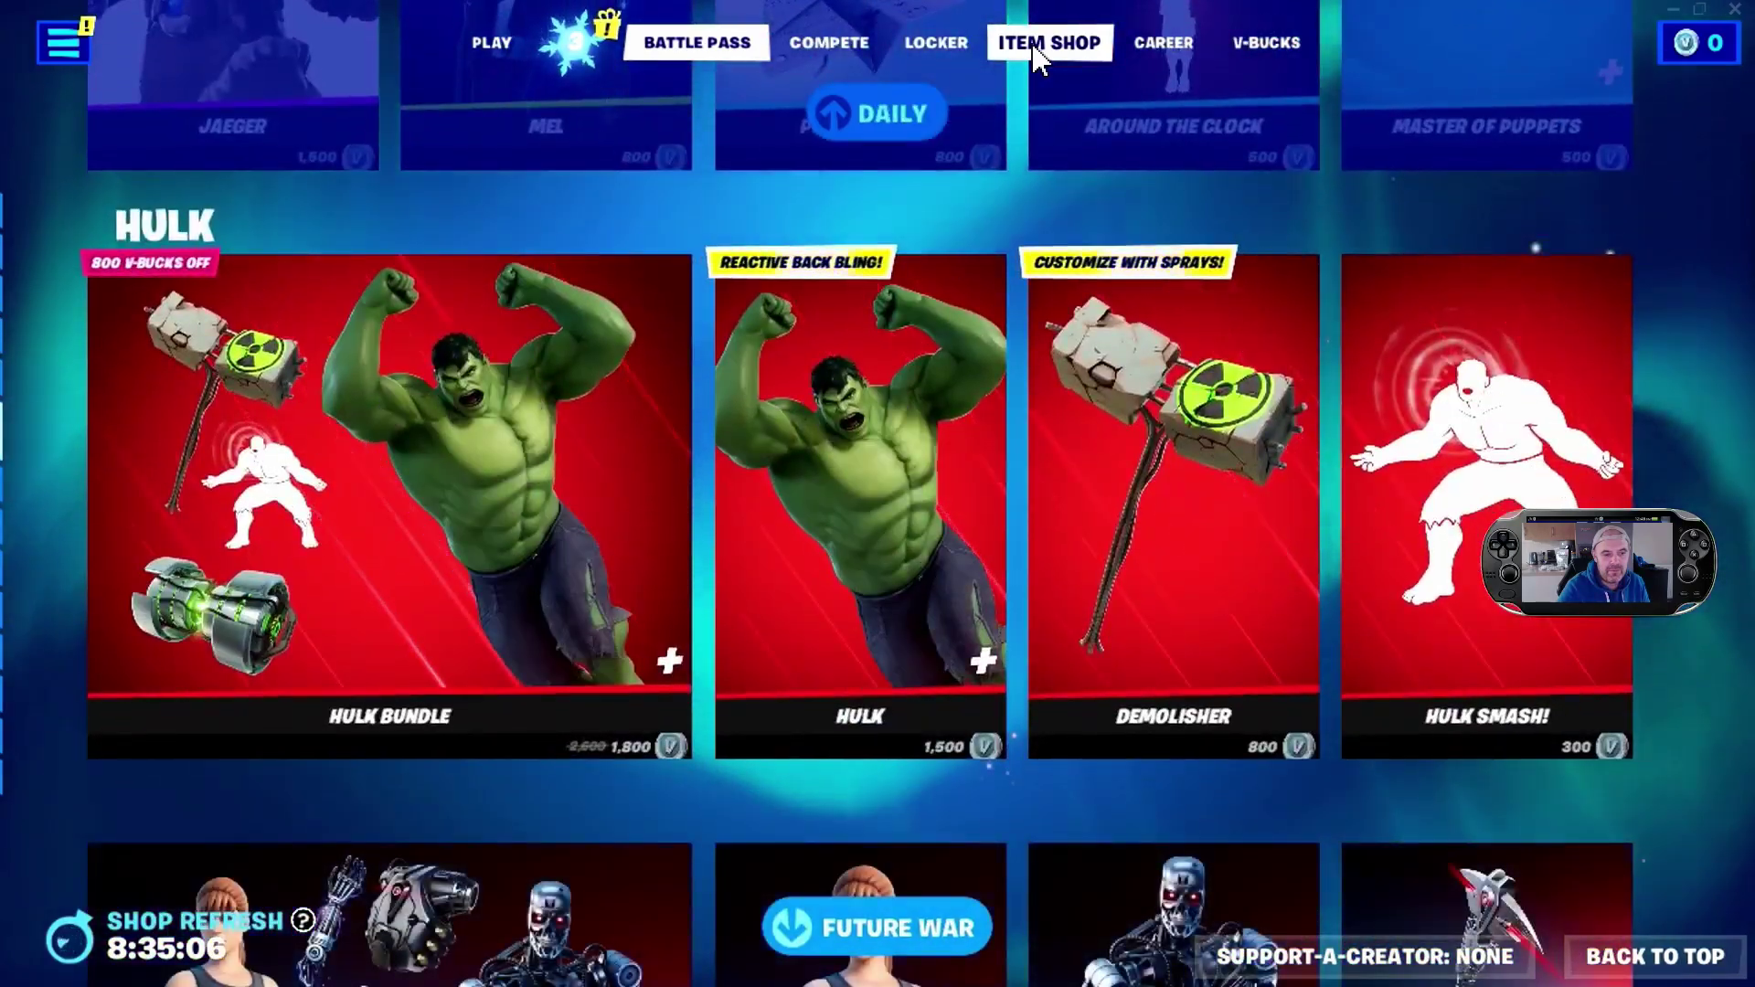
pyautogui.scroll(-1, 1036, 57)
pyautogui.scroll(-1, 1036, 56)
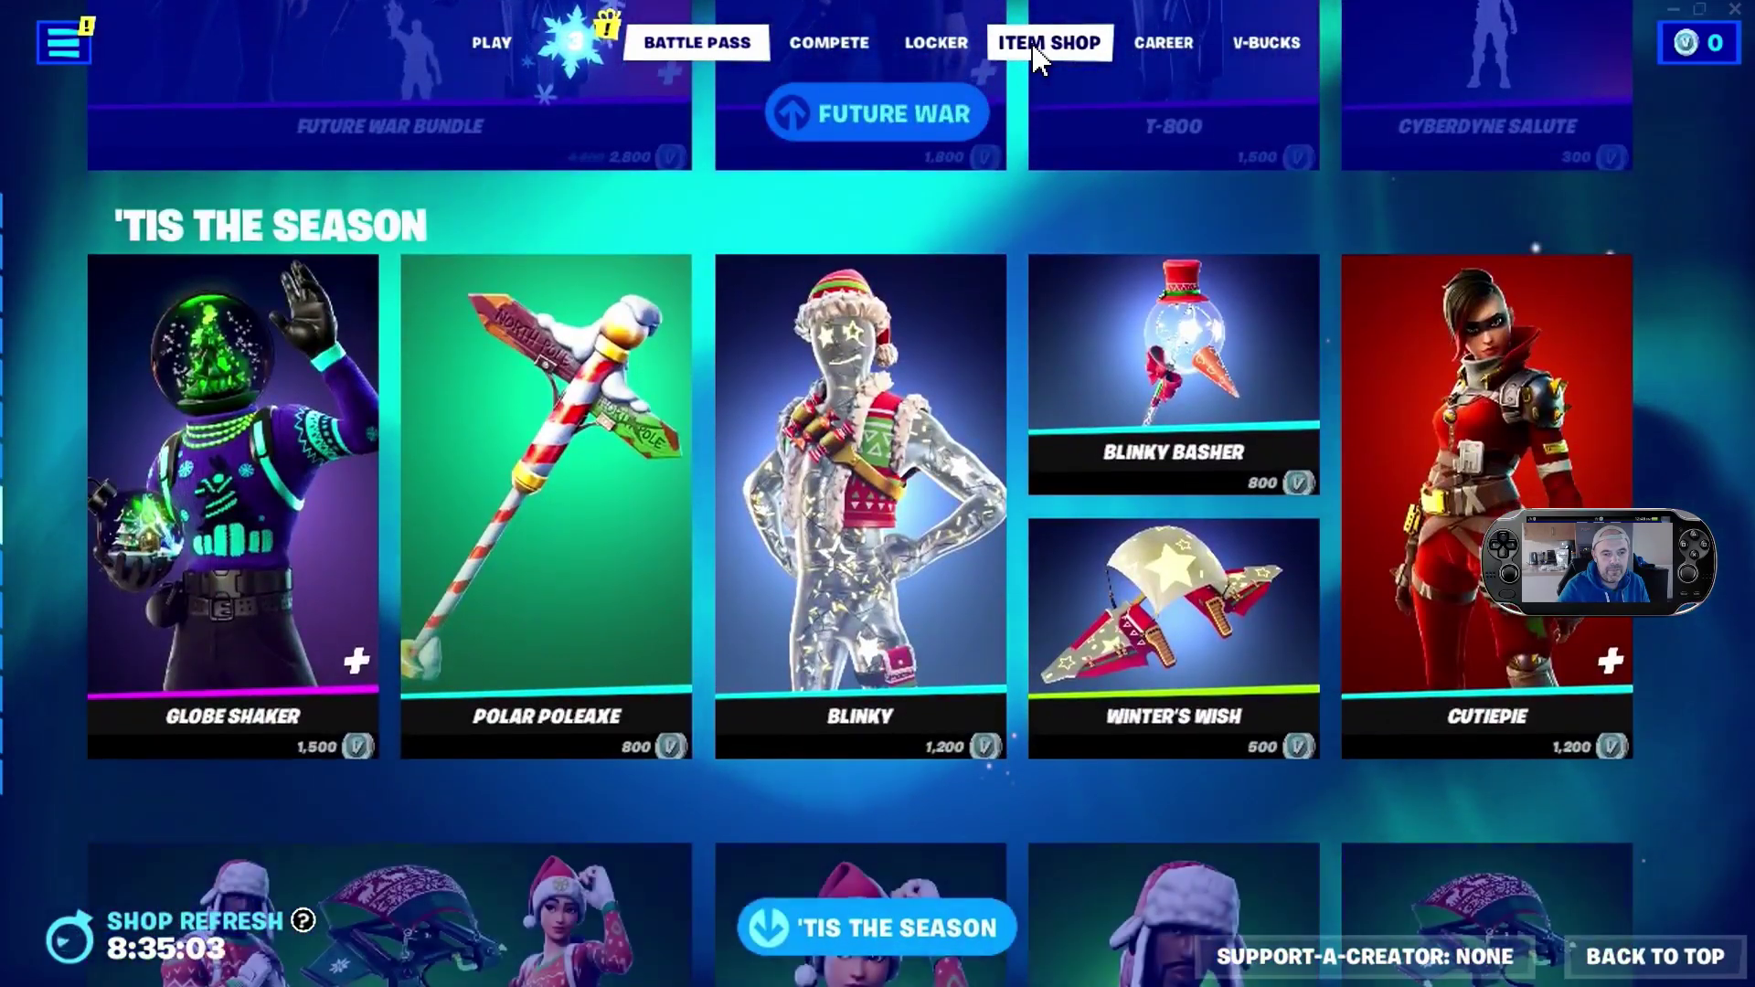
pyautogui.scroll(-1, 1035, 56)
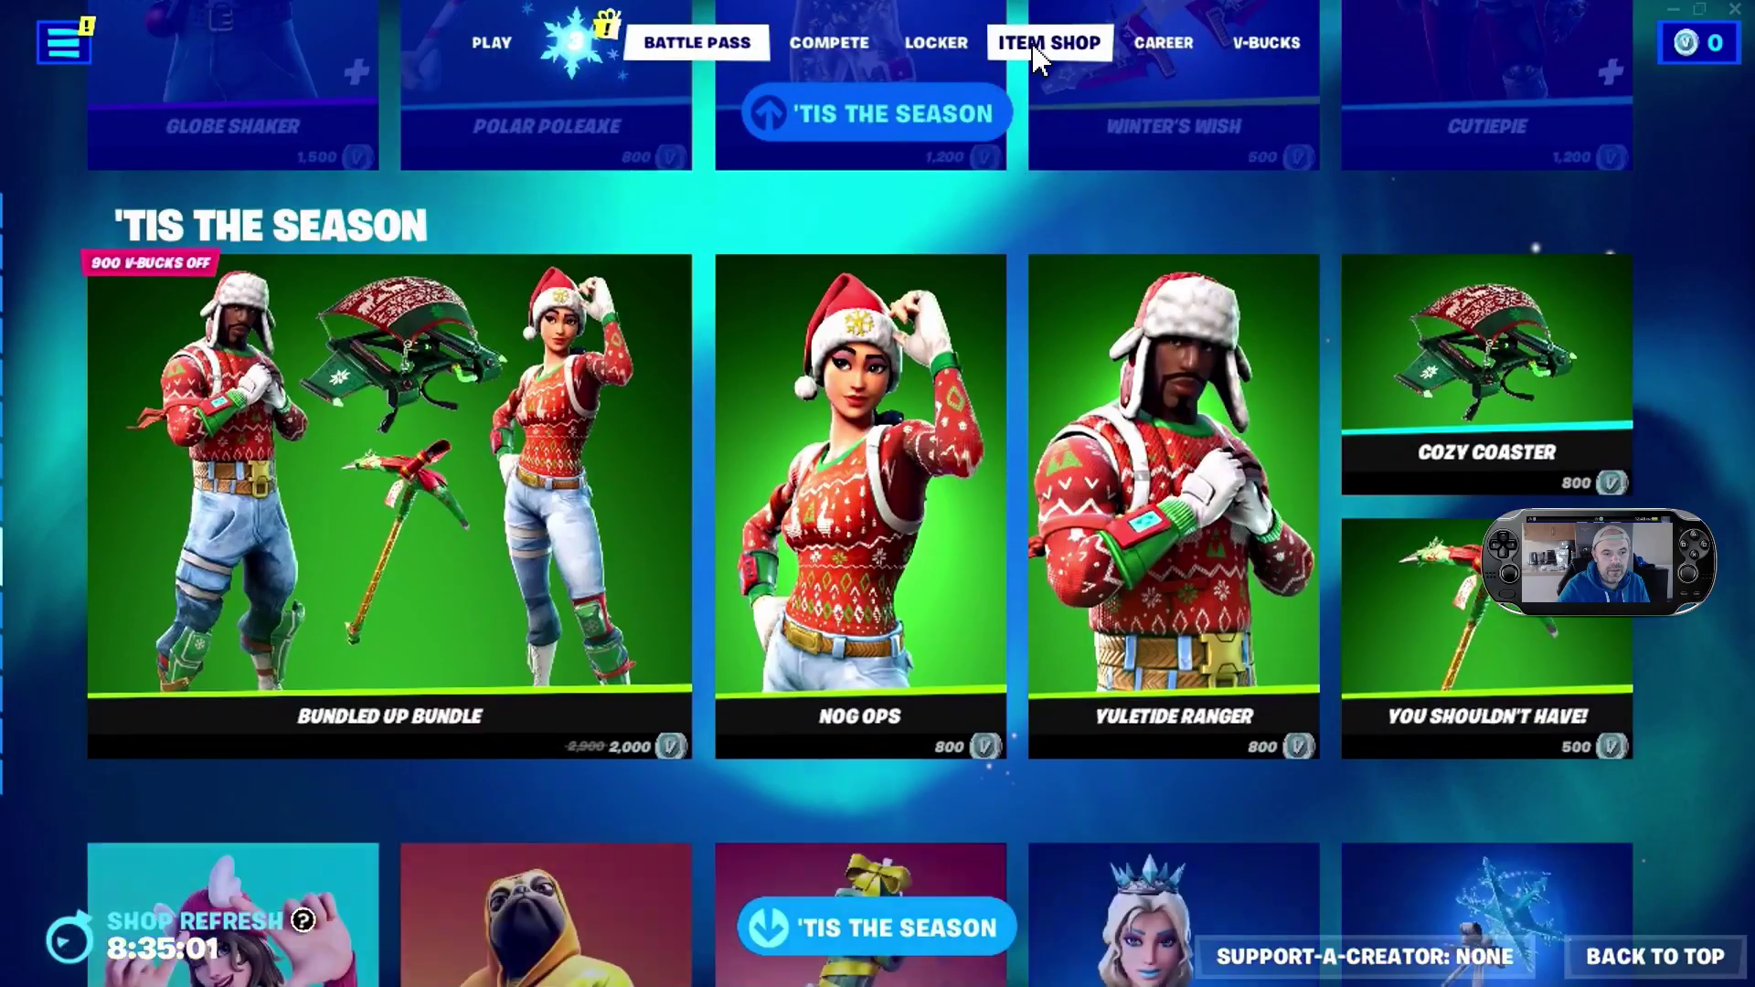
pyautogui.scroll(-1, 1035, 50)
pyautogui.scroll(-1, 1036, 56)
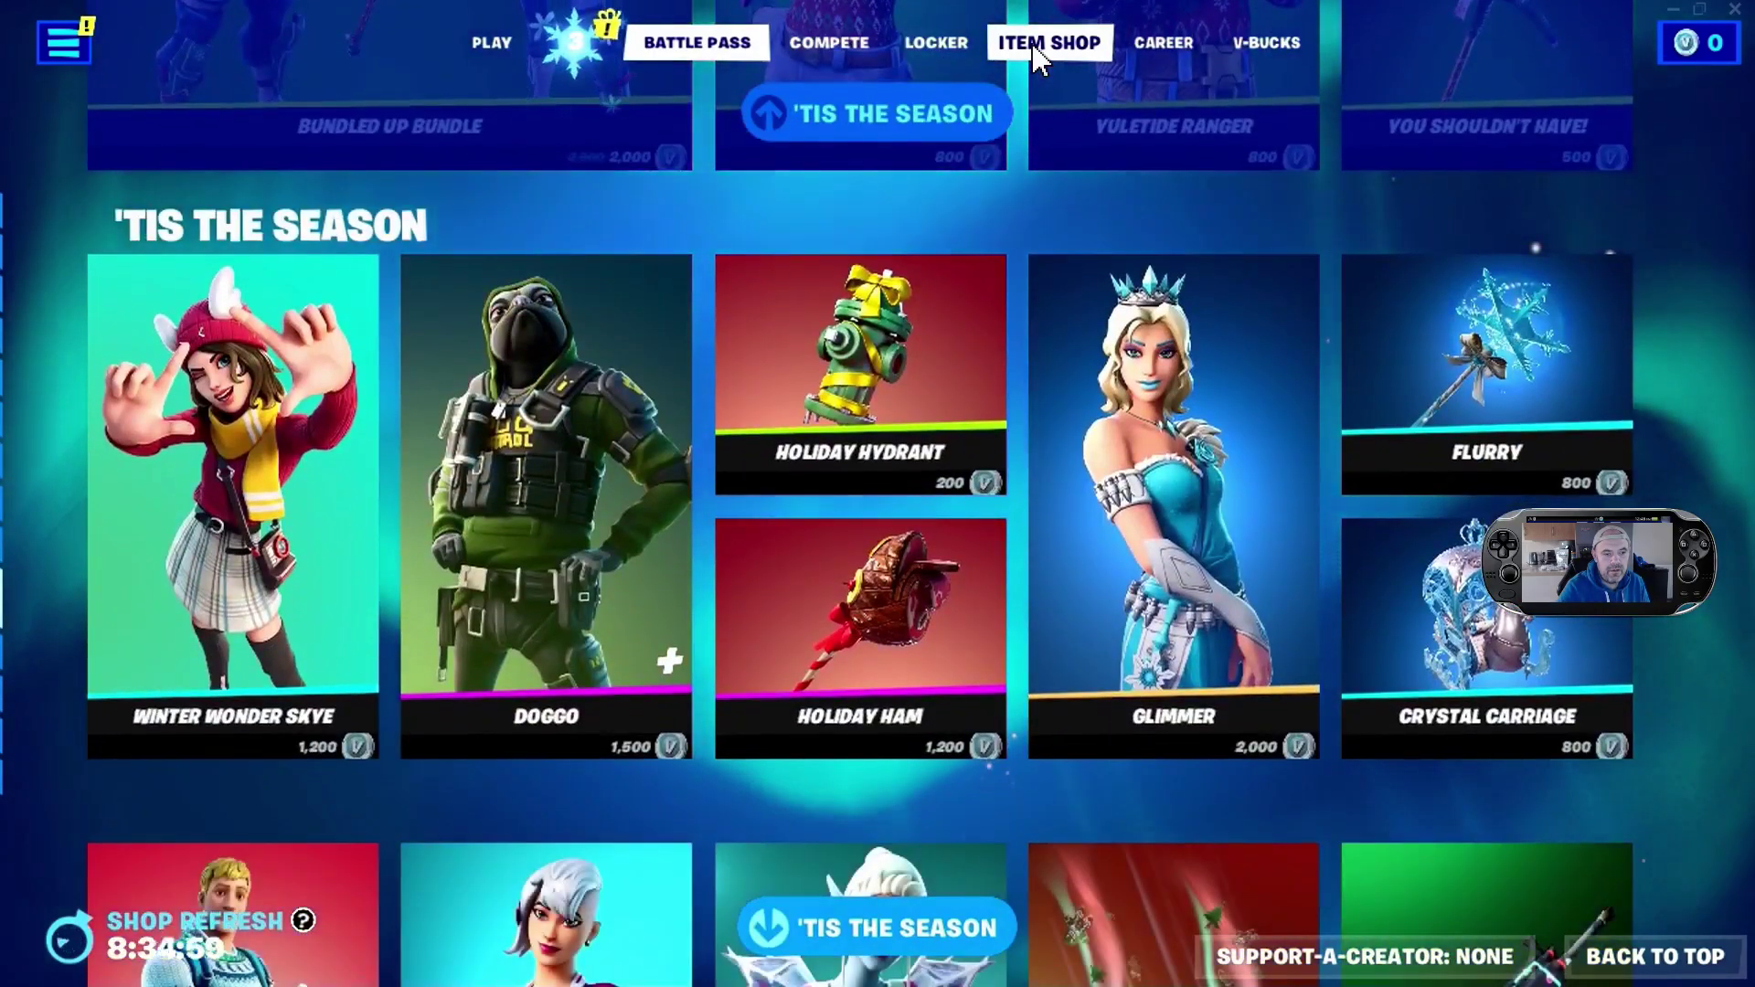
pyautogui.scroll(-1, 1036, 56)
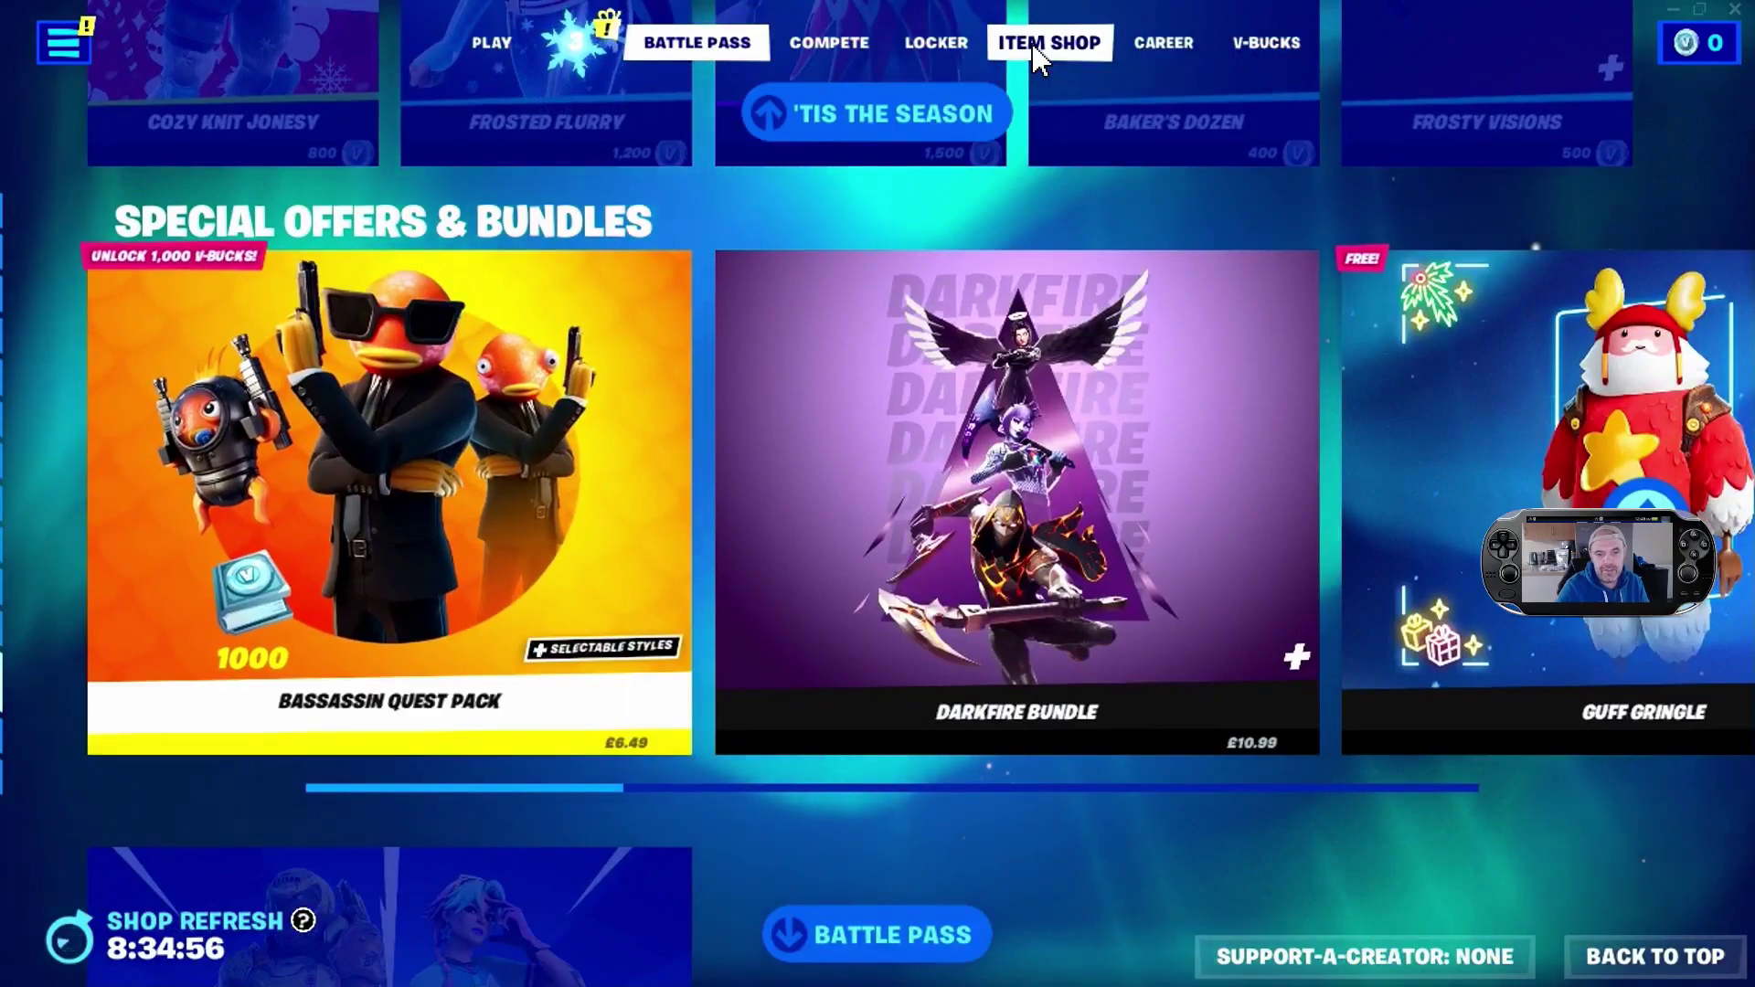
pyautogui.press('Right')
pyautogui.press('Right')
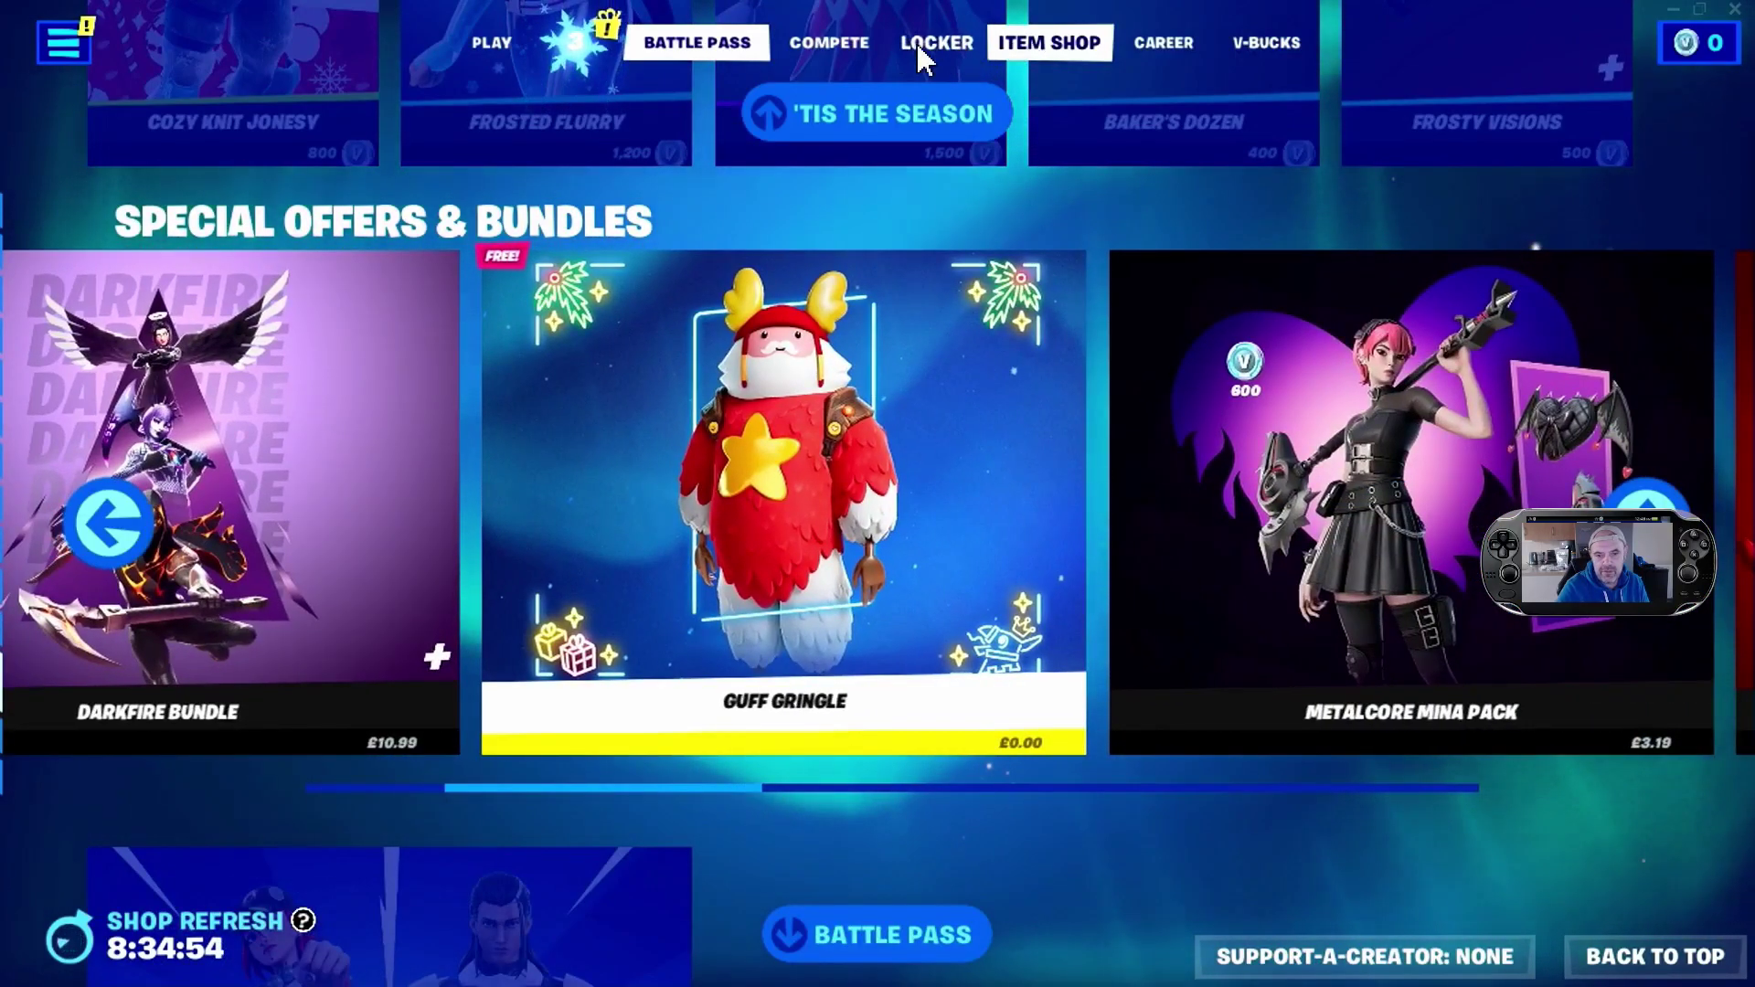
# Step: Purchase the Guff Gringle outfit for £0.00, equip it, and return to the lobby
pyautogui.click(893, 358)
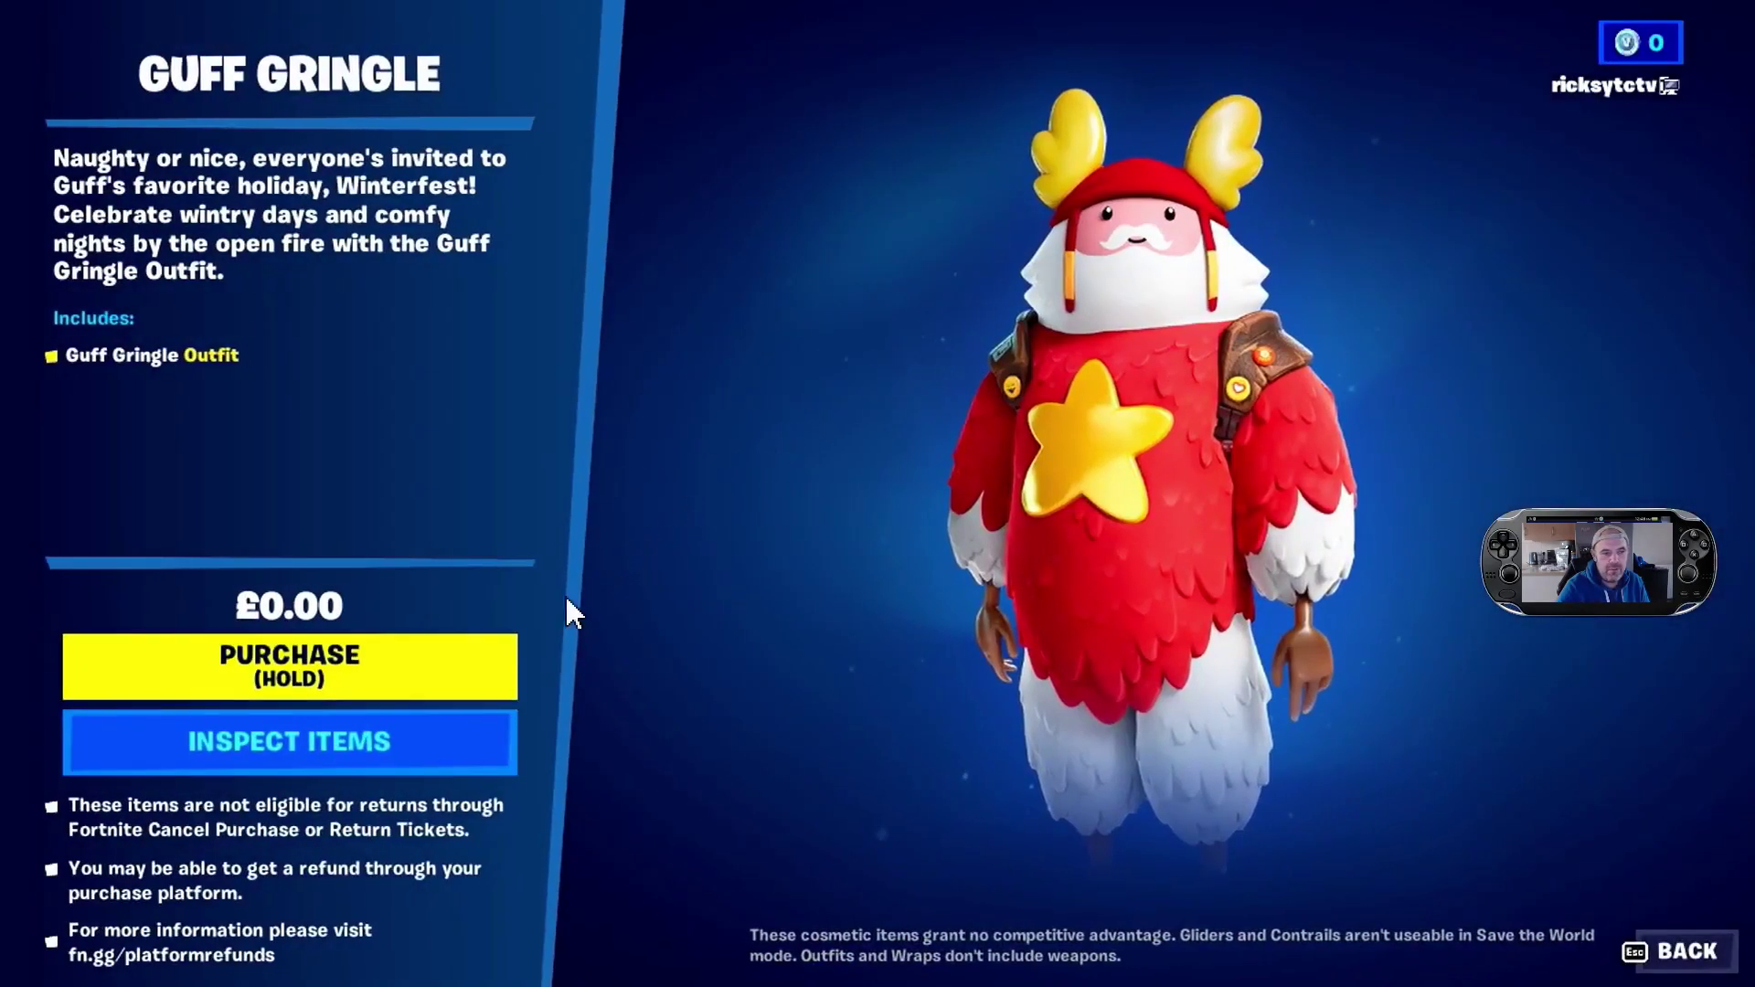
pyautogui.moveTo(418, 669); pyautogui.dragTo(418, 668)
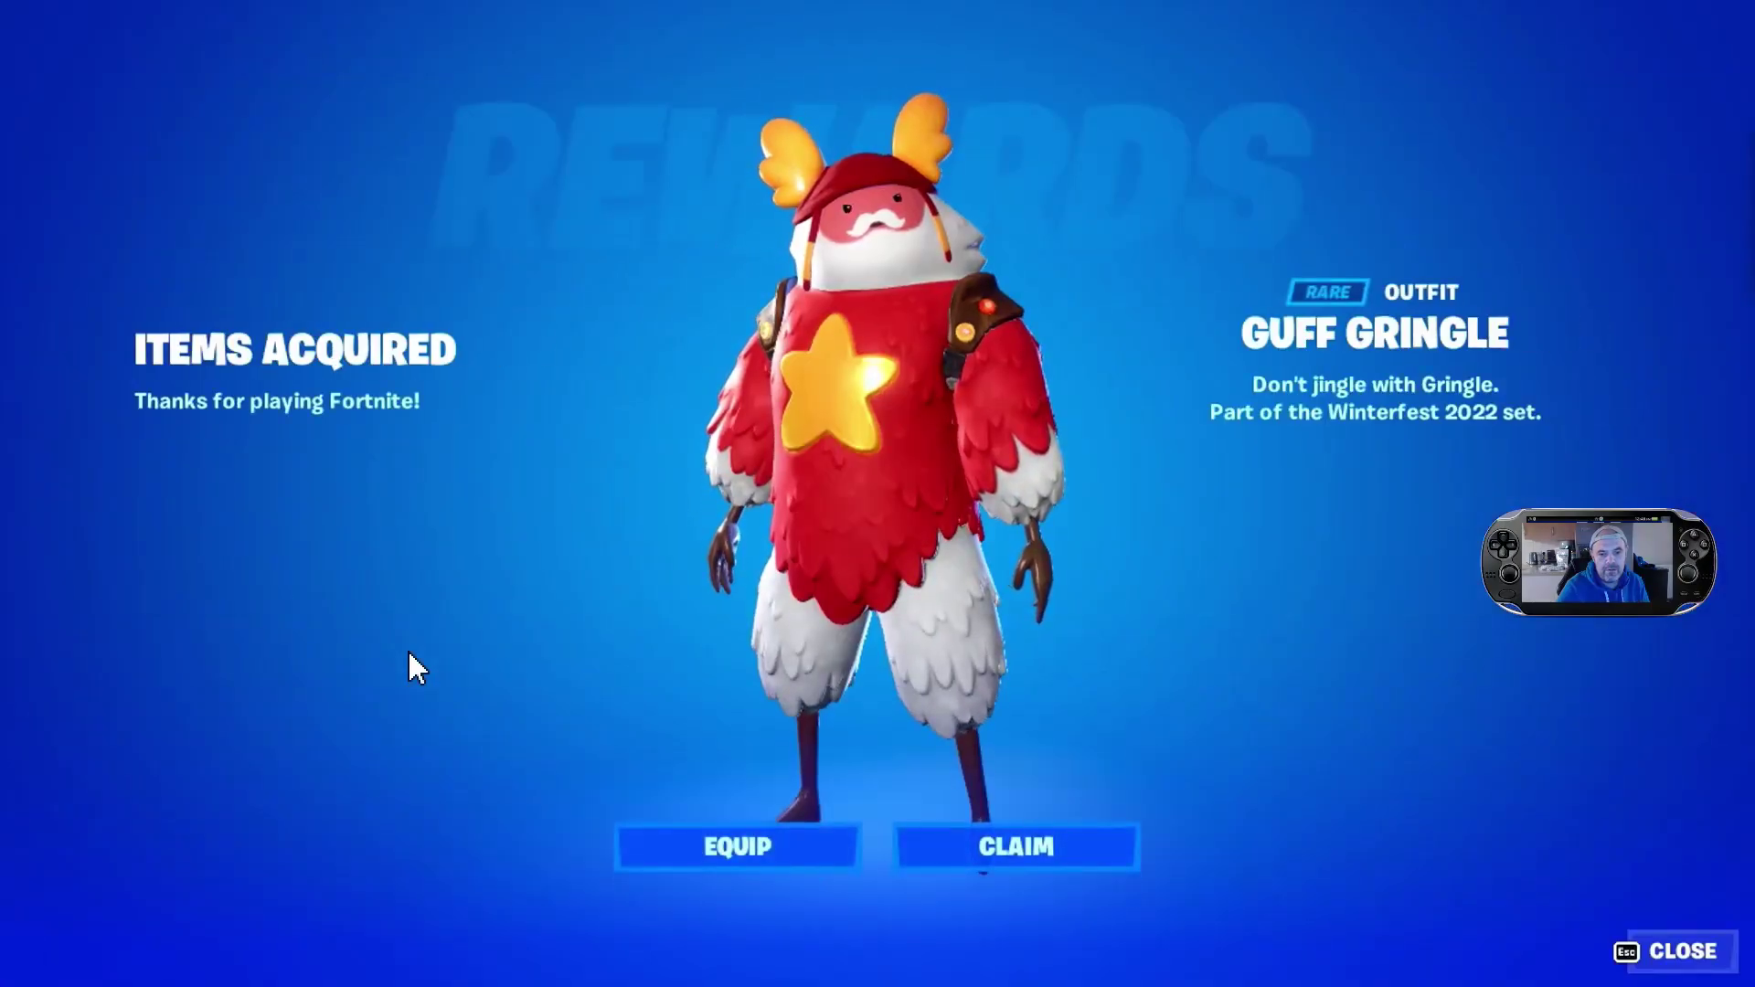
pyautogui.click(717, 864)
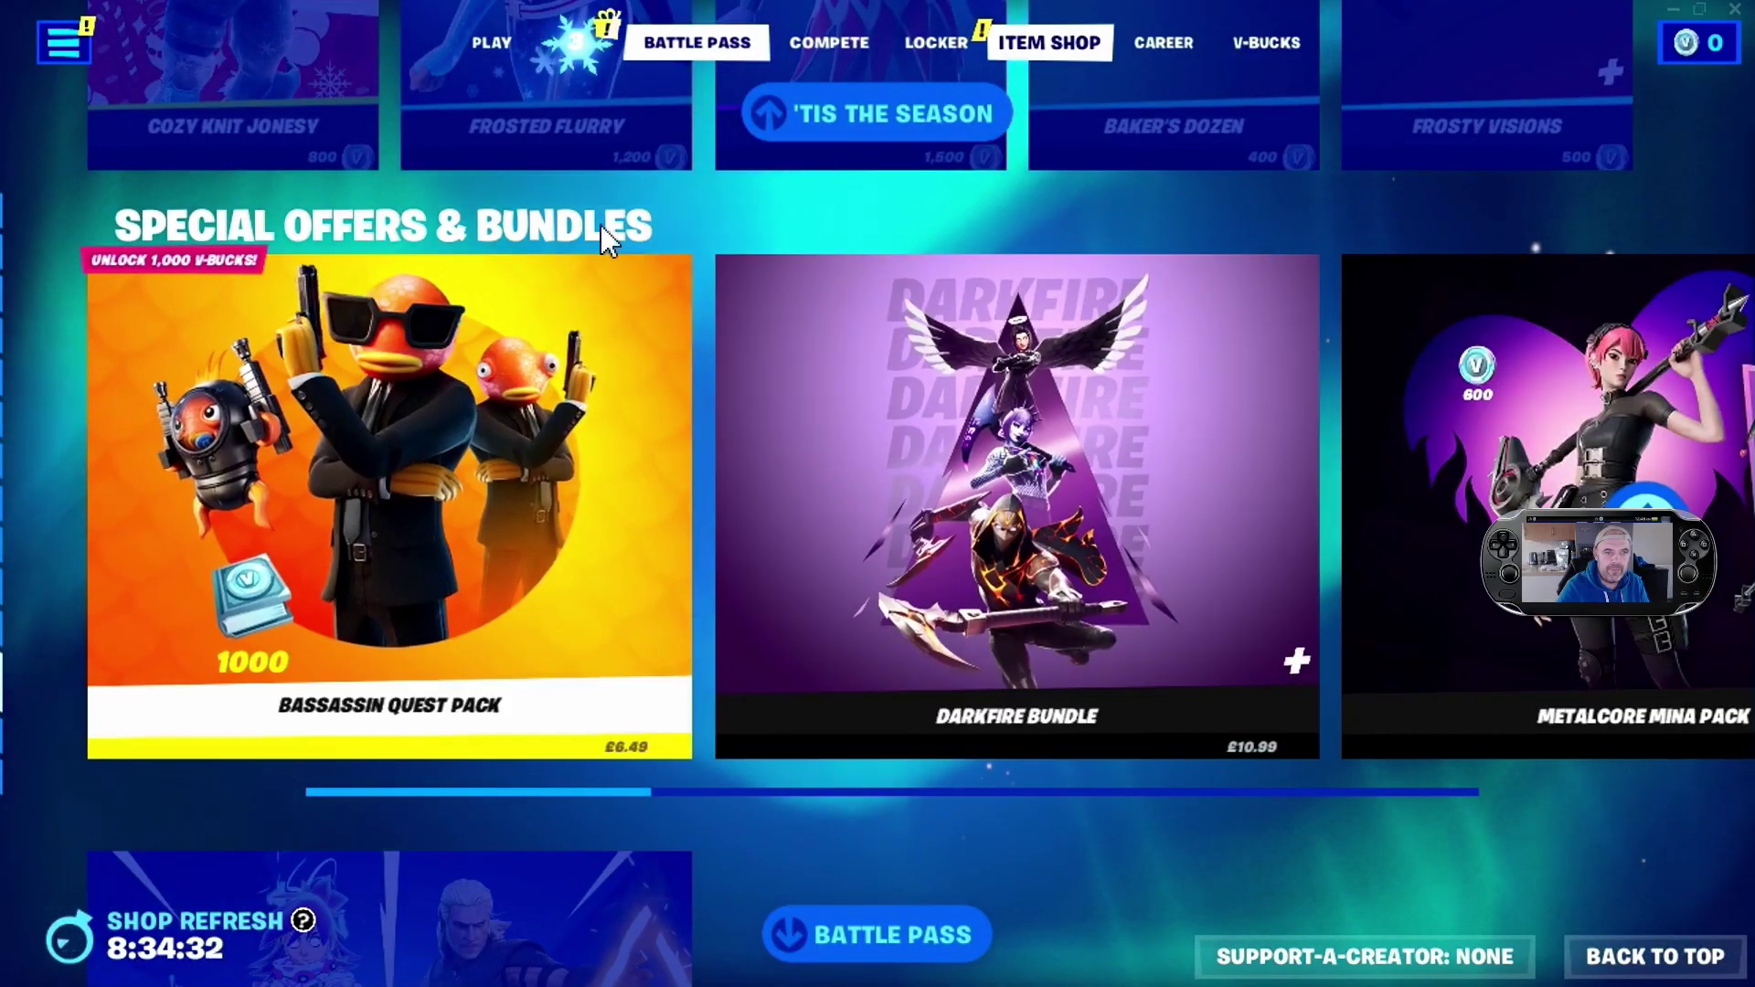
pyautogui.click(491, 44)
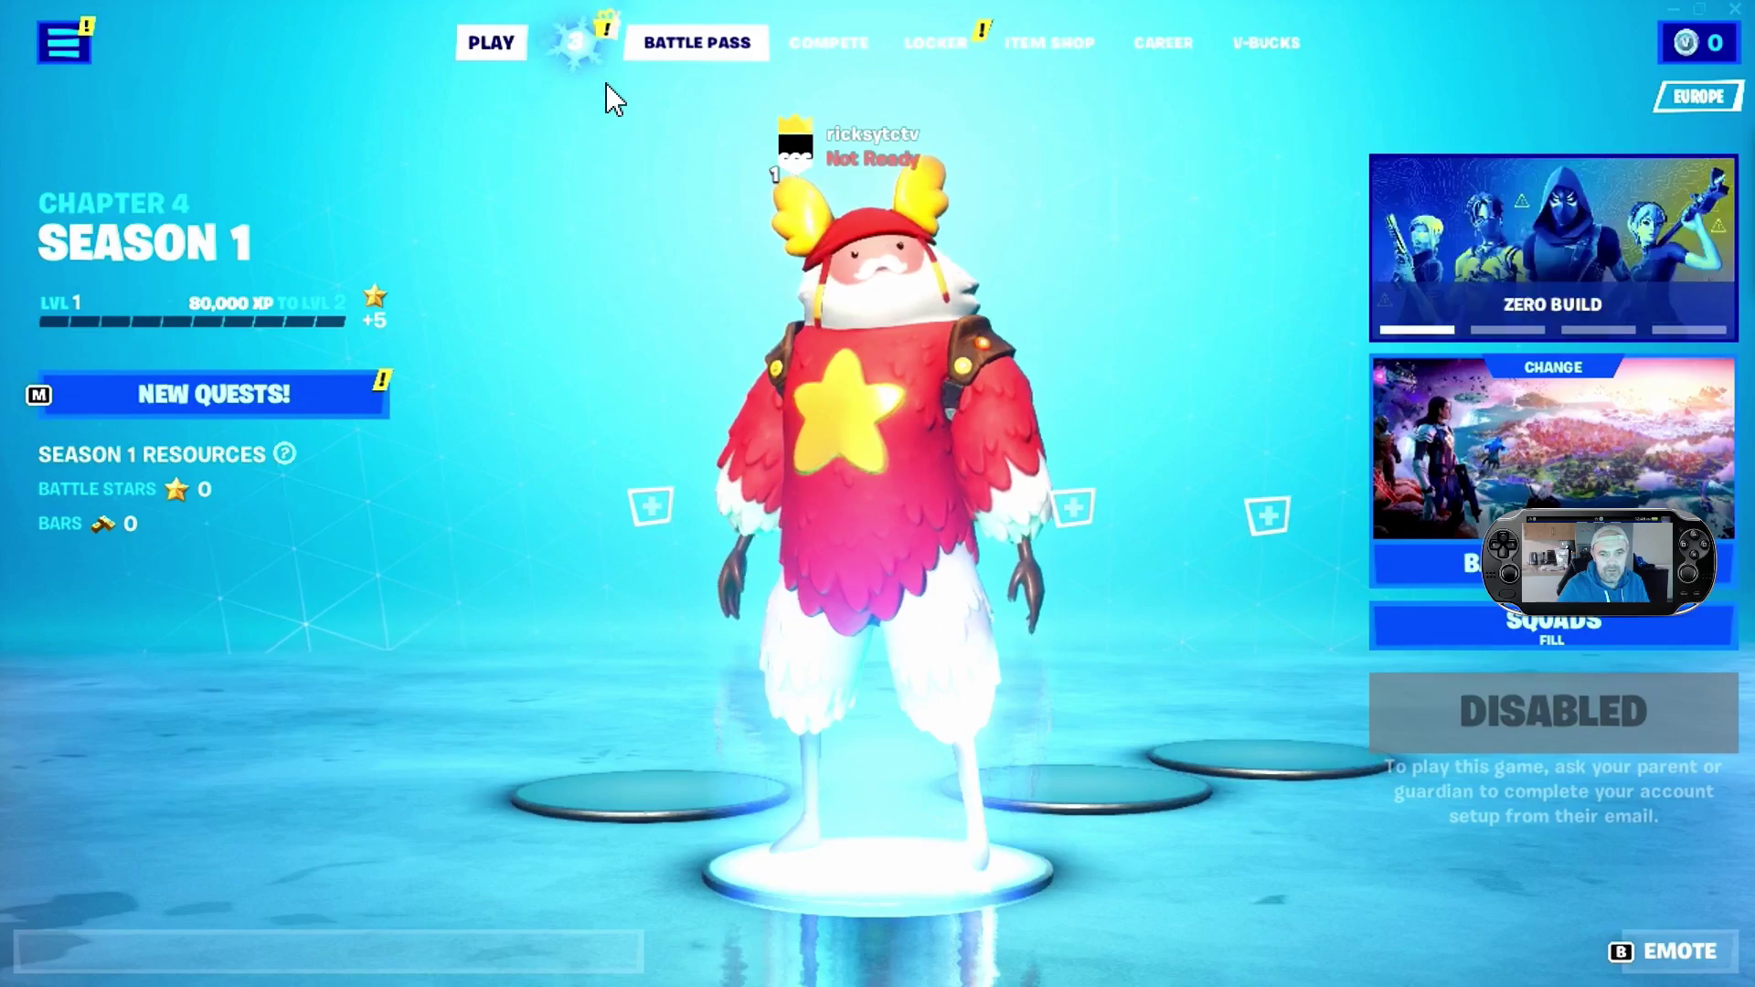
pyautogui.press('super')
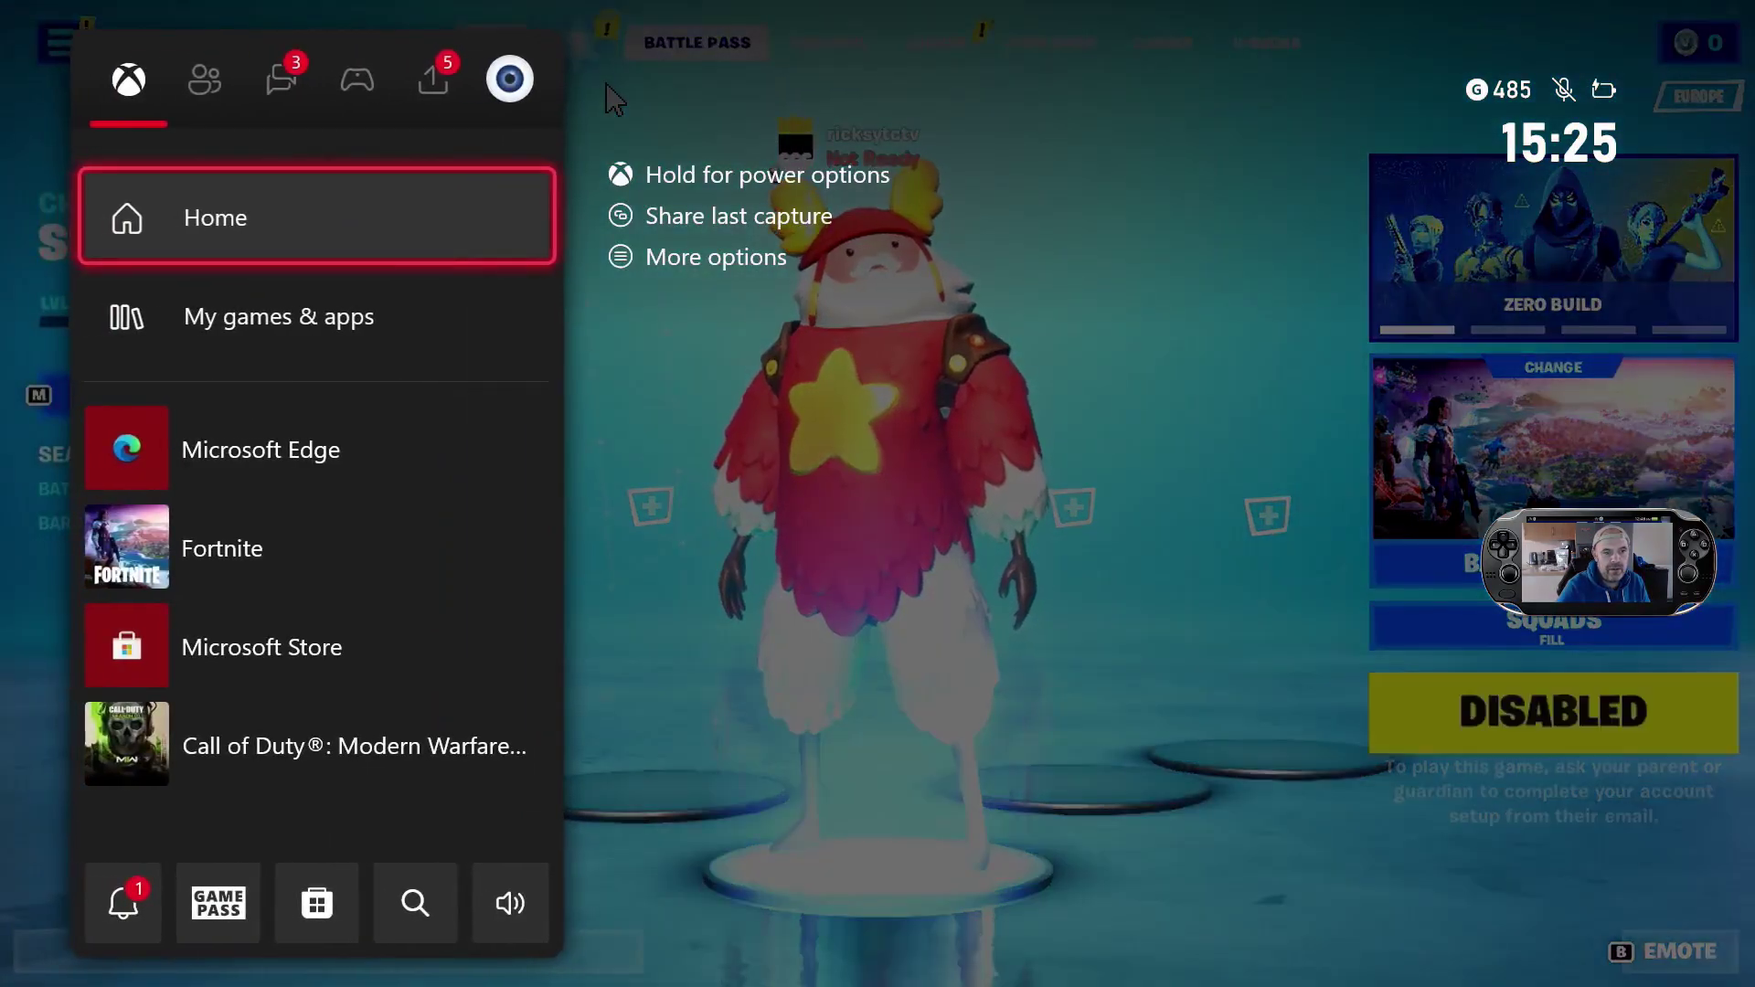
# Step: Quit Microsoft Edge from the recent apps in the Xbox guide
pyautogui.press('Down')
pyautogui.press('Down')
pyautogui.press('Menu')
pyautogui.press('Down')
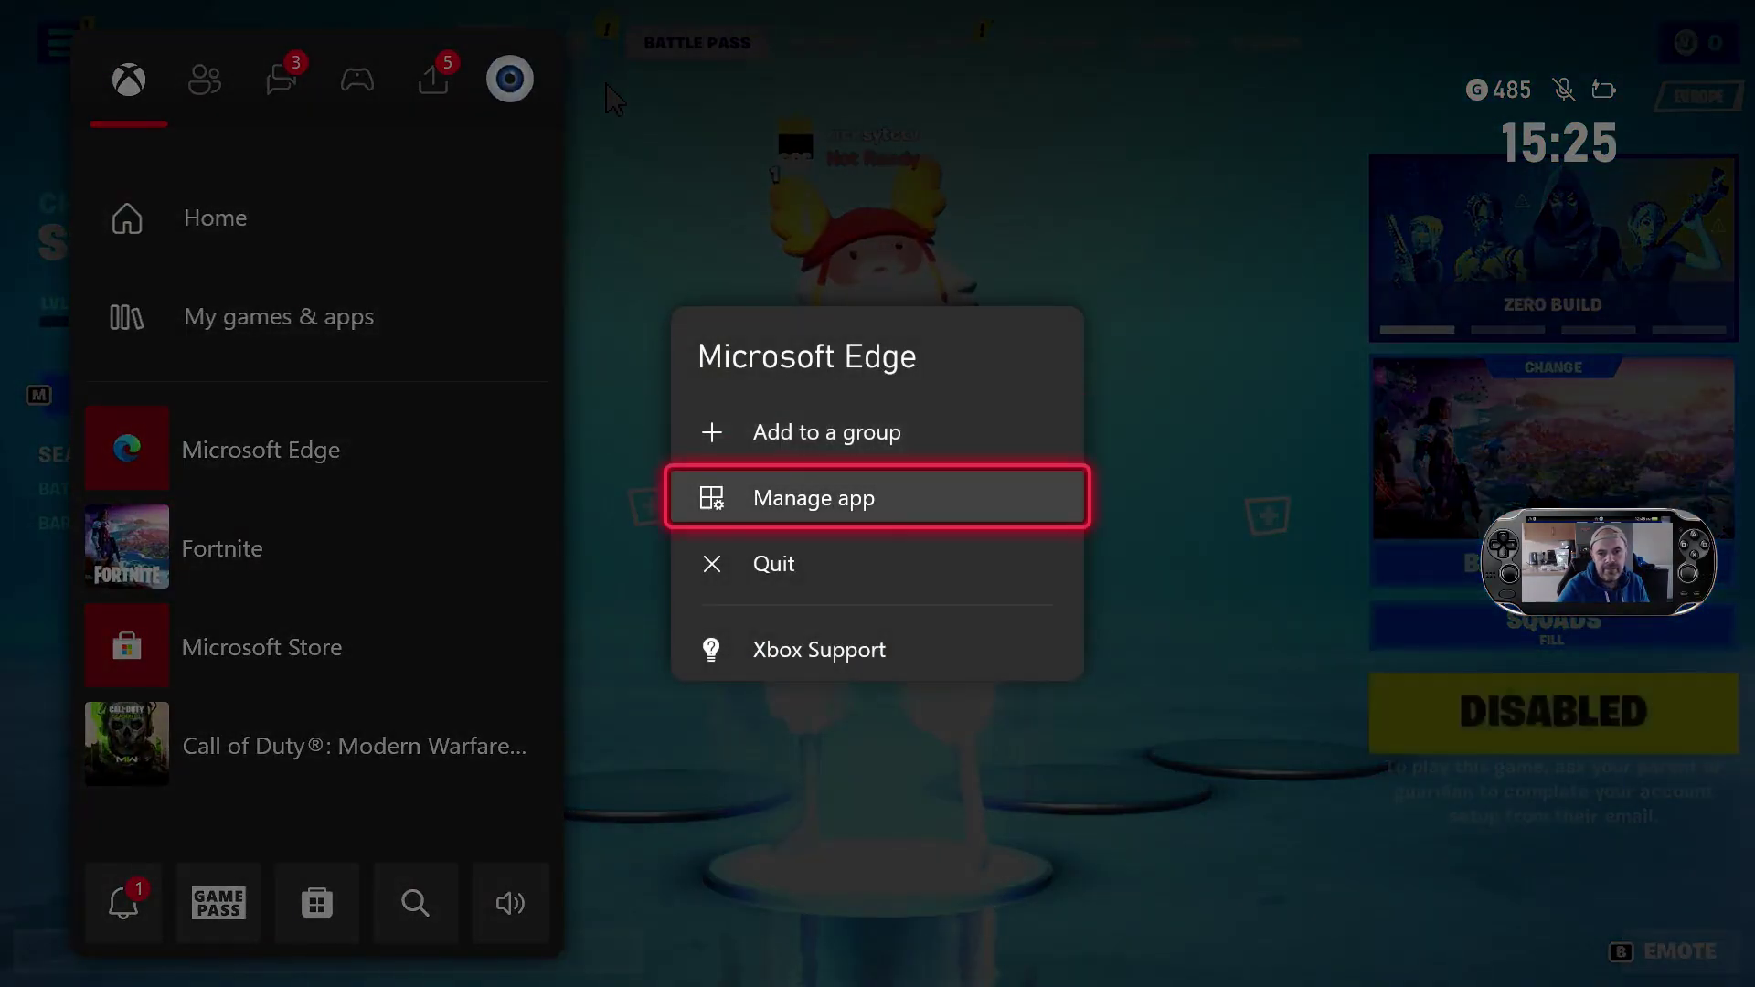
pyautogui.press('Down')
pyautogui.press('Return')
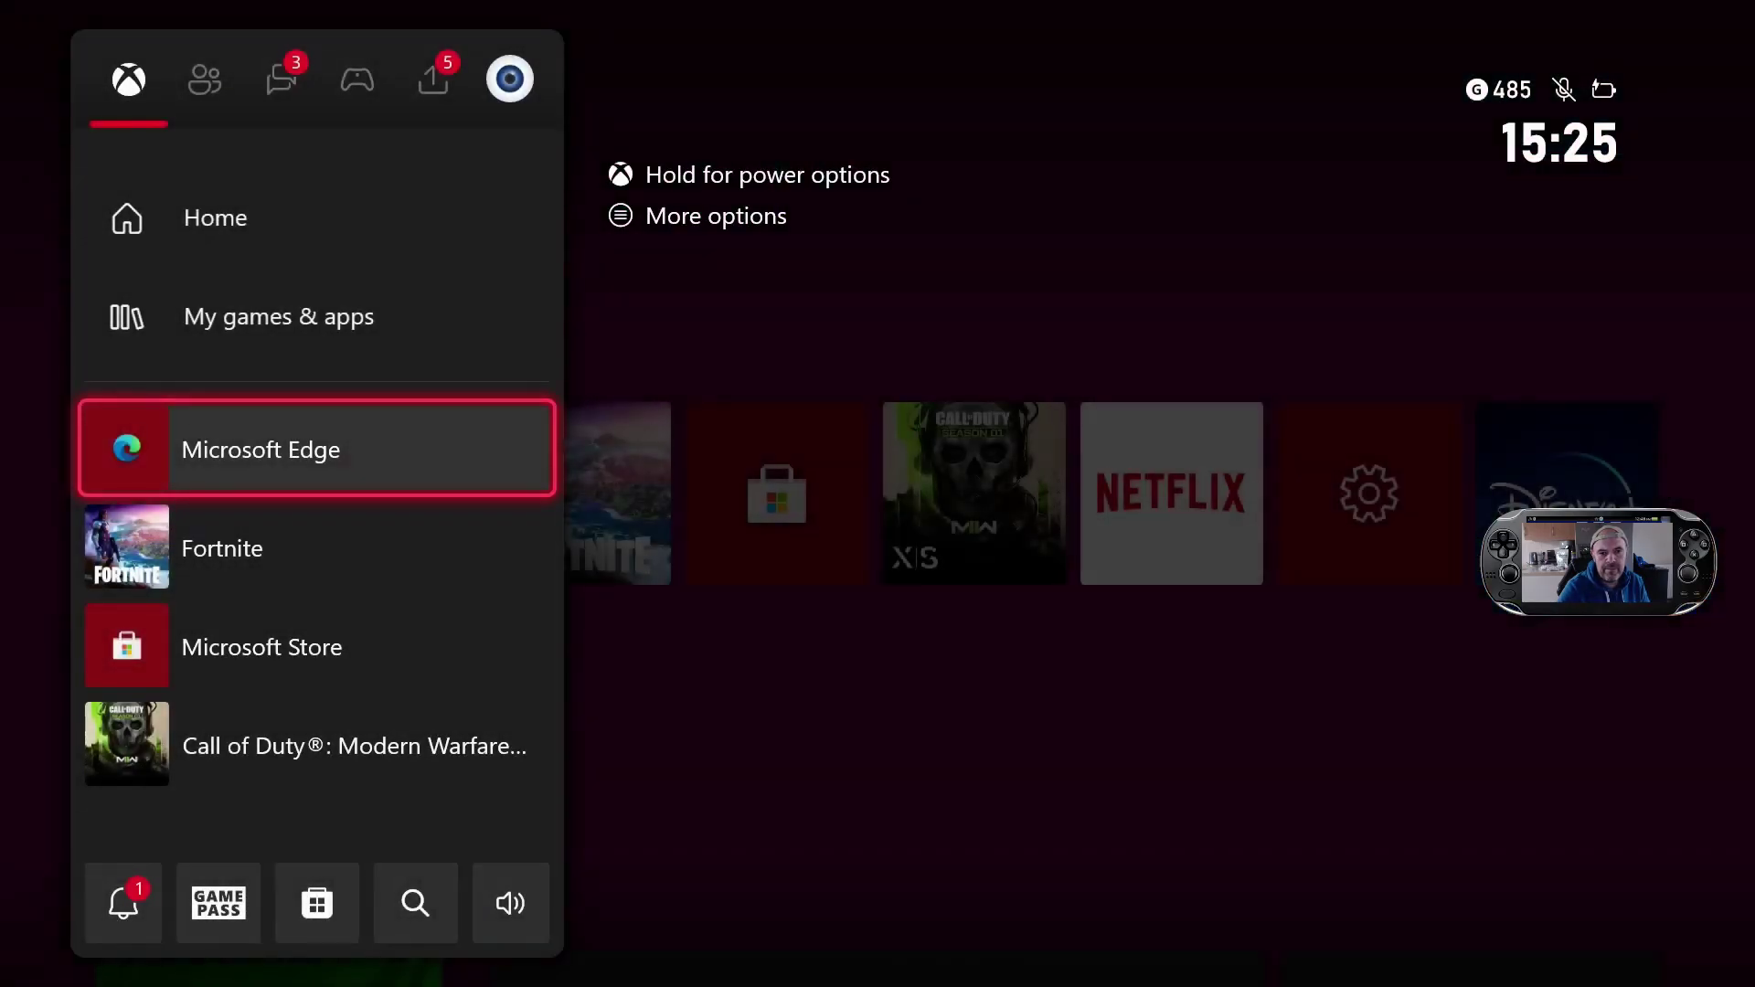
# Step: Launch the console's own Fortnite from the Home screen
pyautogui.press('Escape')
pyautogui.press('Right')
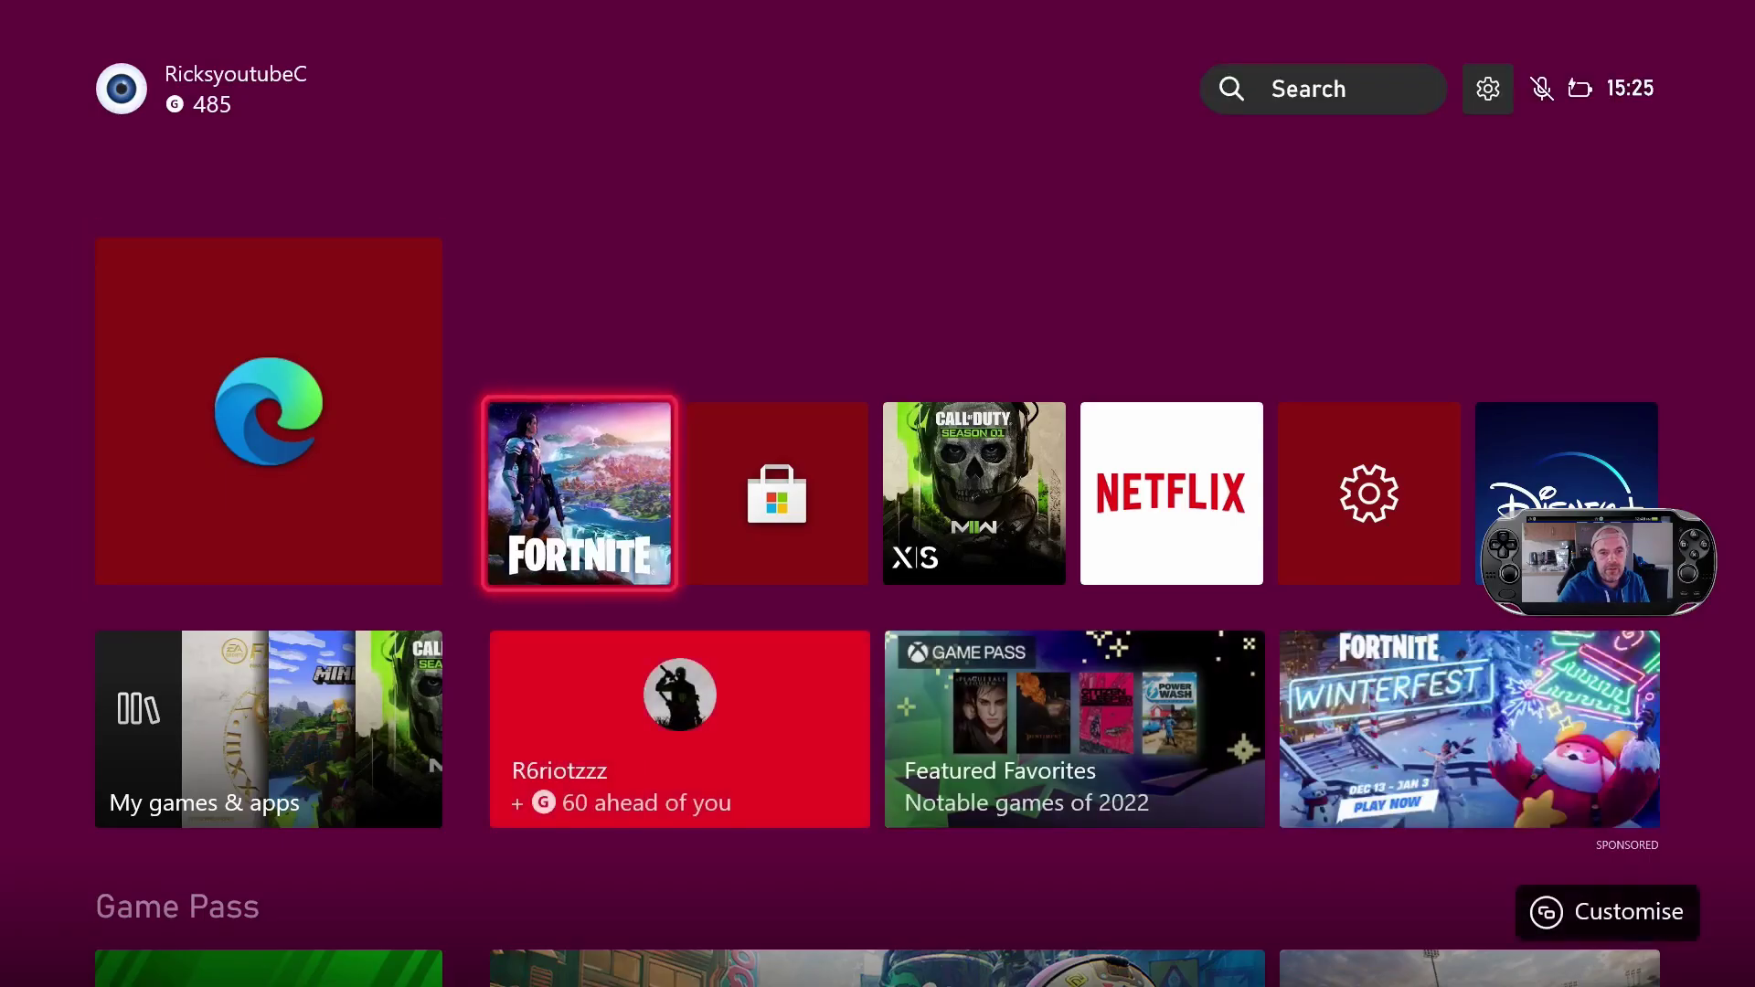
pyautogui.press('Return')
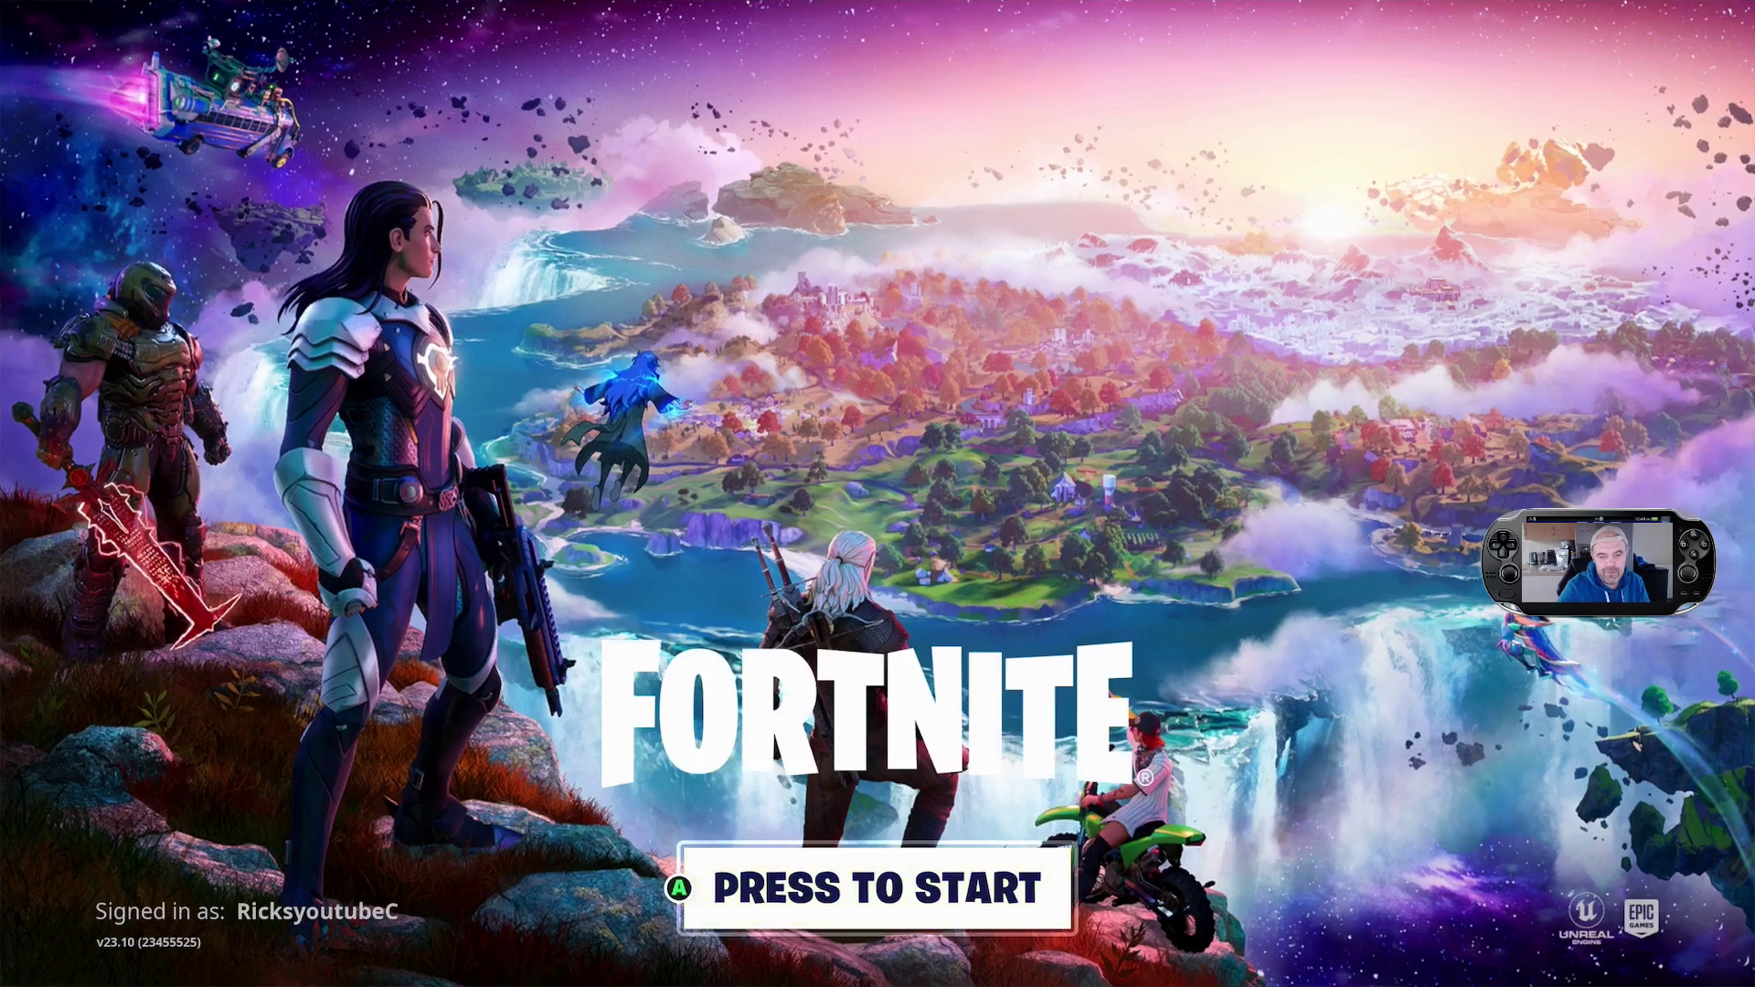
# Step: Pass the Fortnite title screen and keep the current signed-in Xbox profile
pyautogui.press('Return')
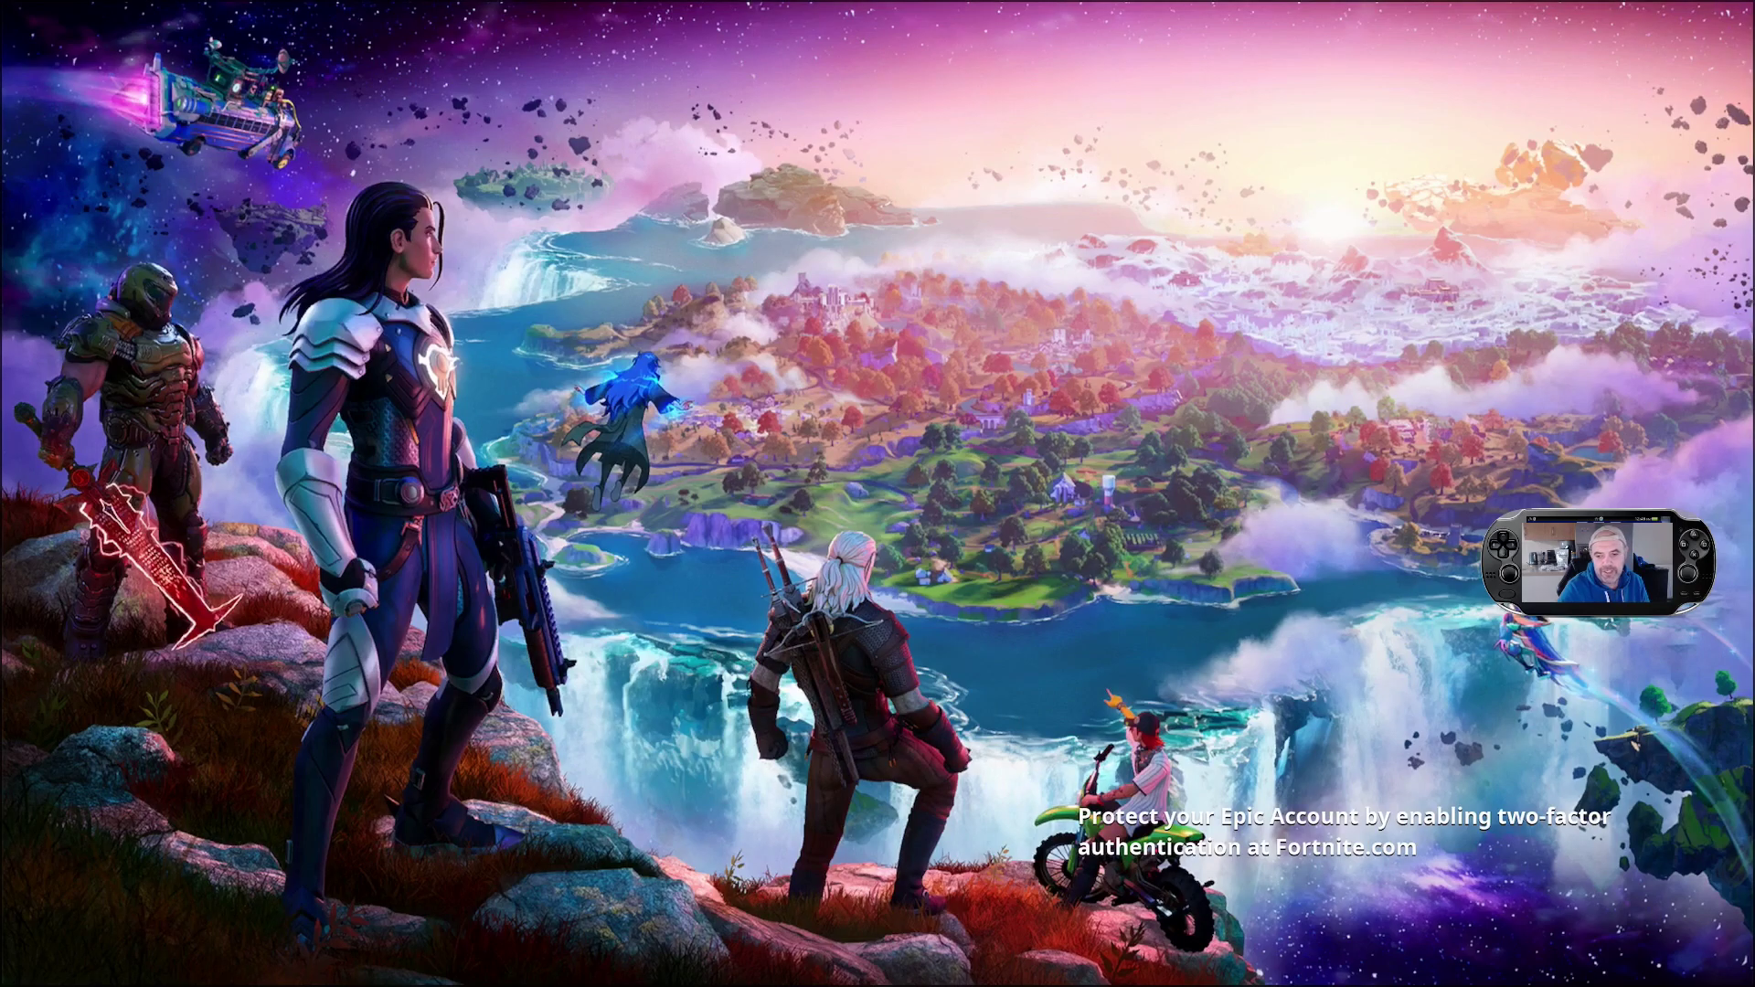
pyautogui.press('Down')
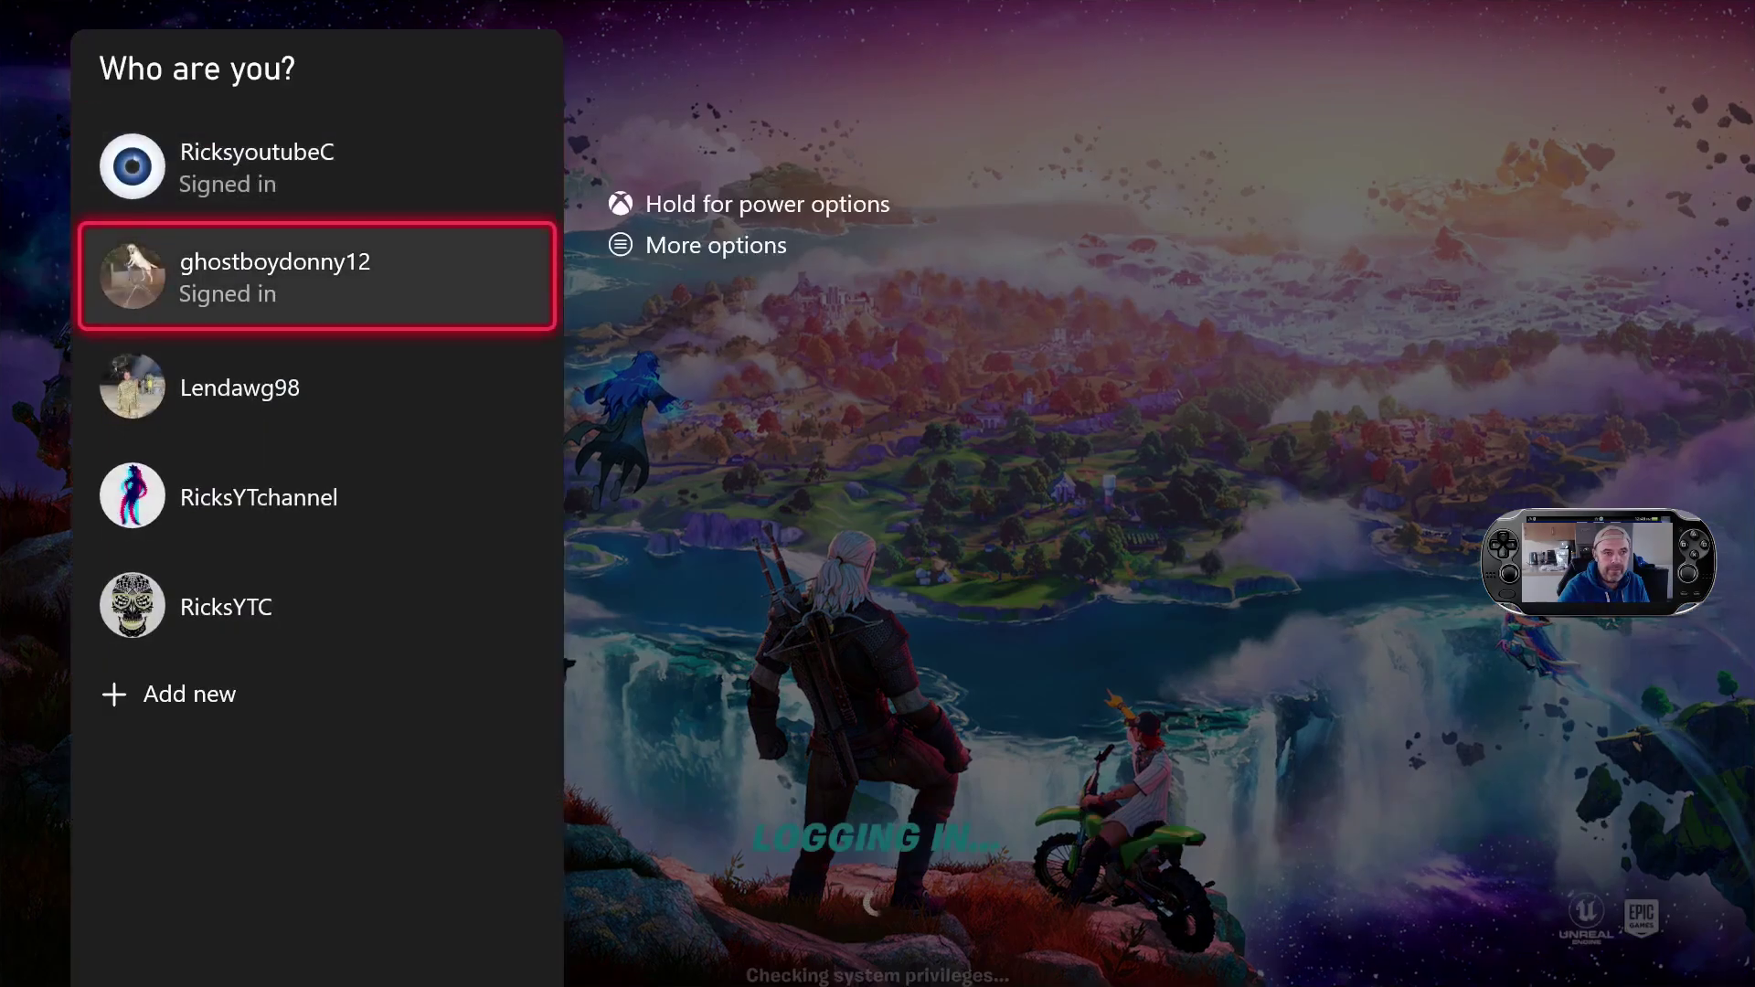
pyautogui.press('Up')
pyautogui.press('Return')
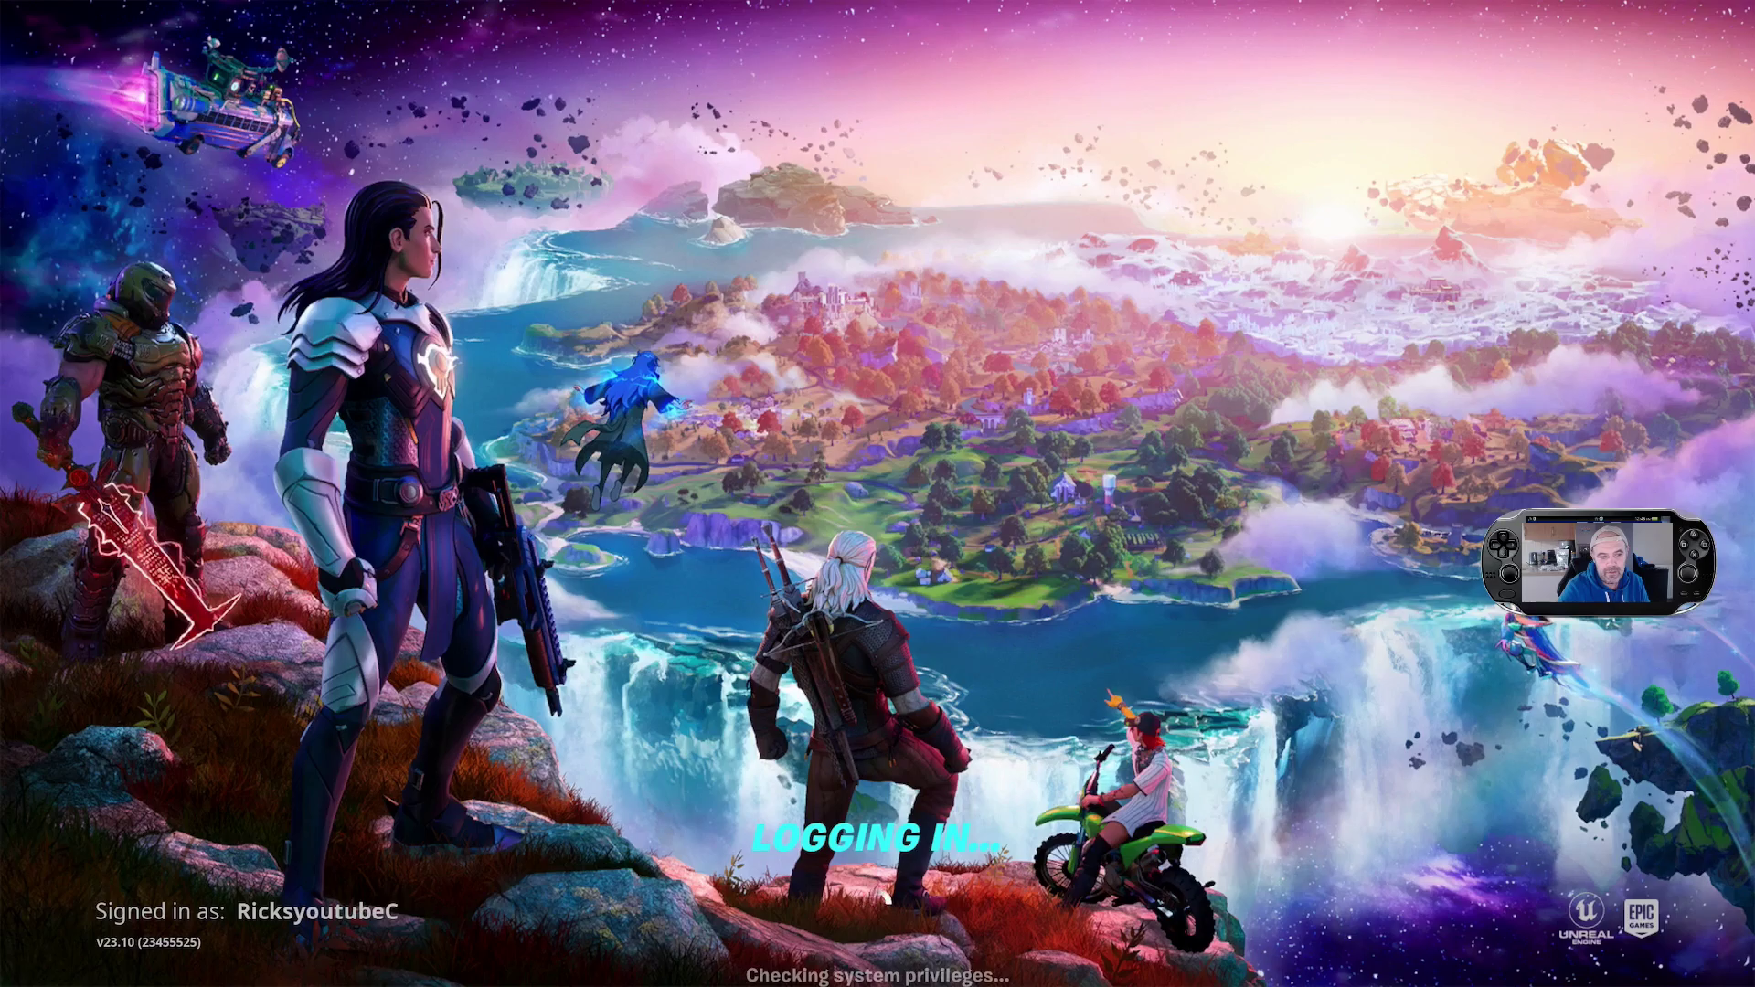